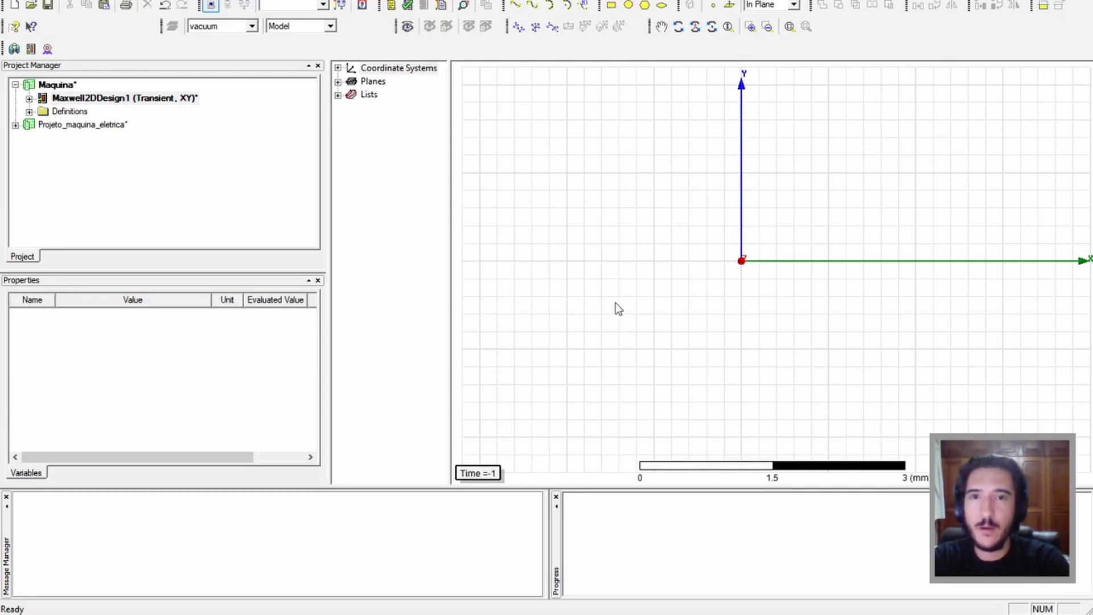
Widen the model tree area and expand Maxwell2DDesign1 in the project tree
left_click(599, 267)
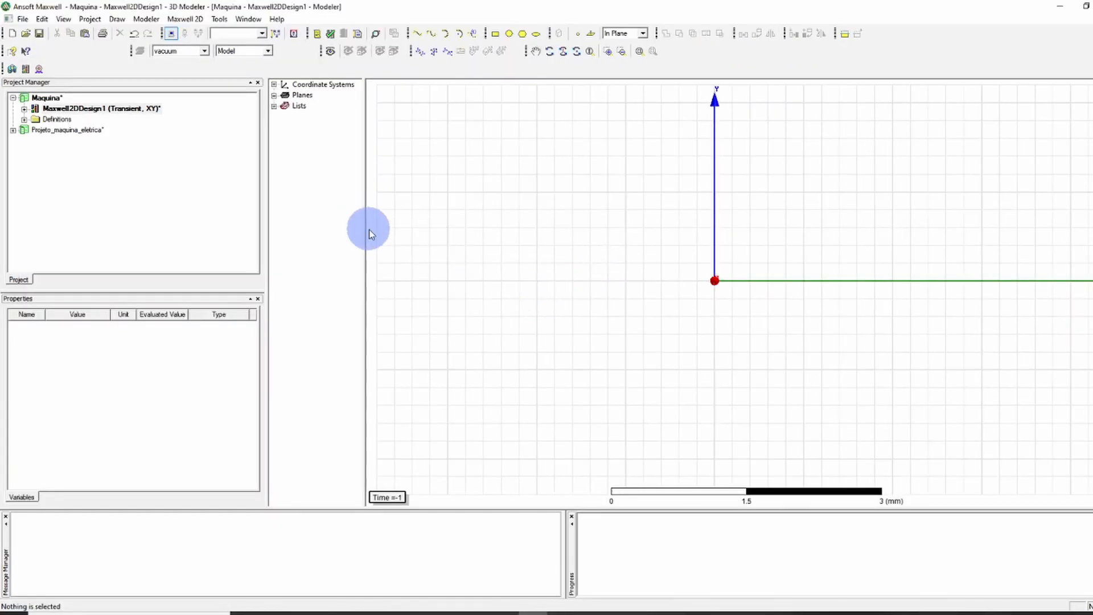
left_click_drag(363, 228, 390, 228)
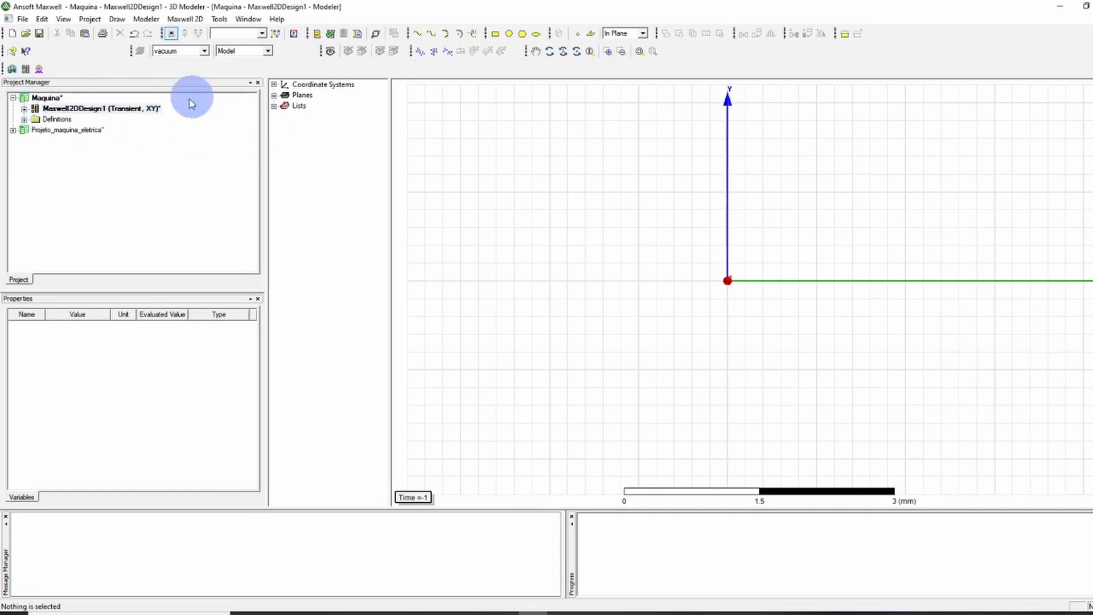
double_click(33, 109)
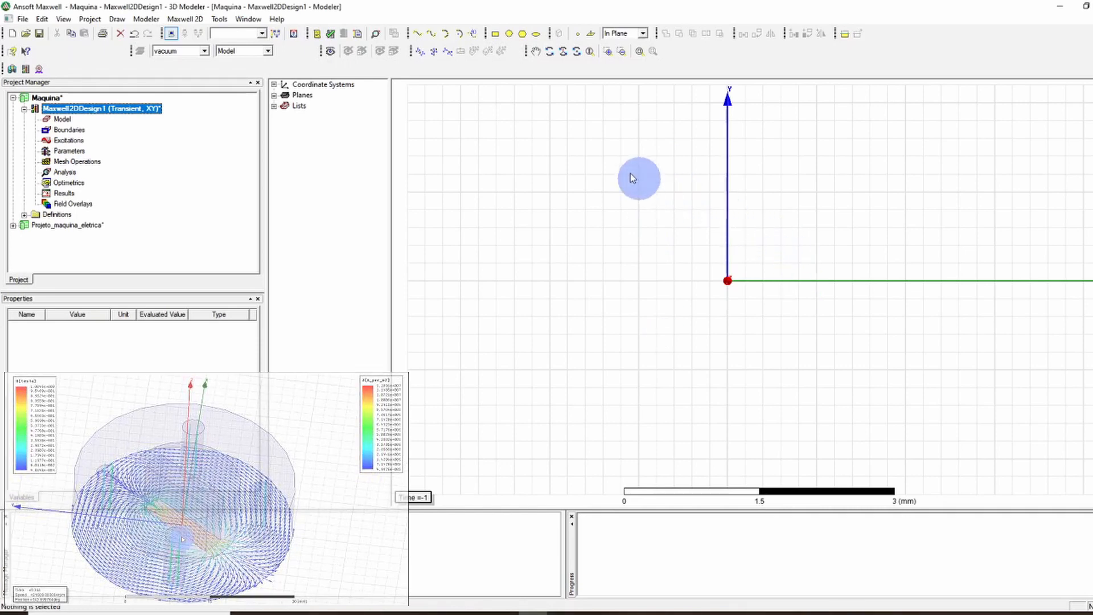
Draw a rectangle starting at the origin, with its opposite corner at dX 2 mm and dY 8 mm
left_click(495, 35)
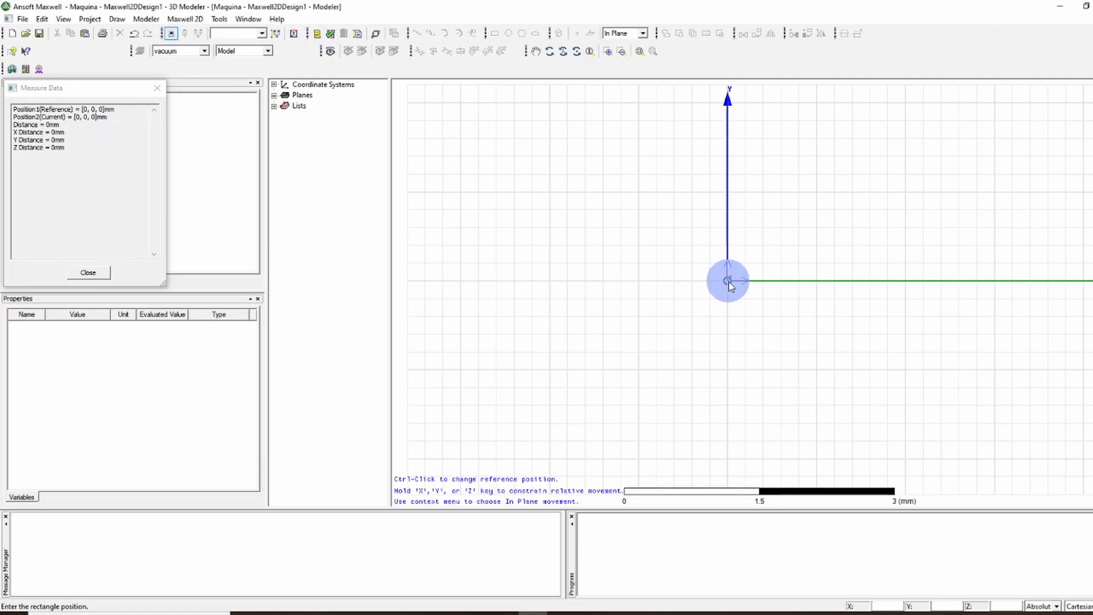
left_click(729, 282)
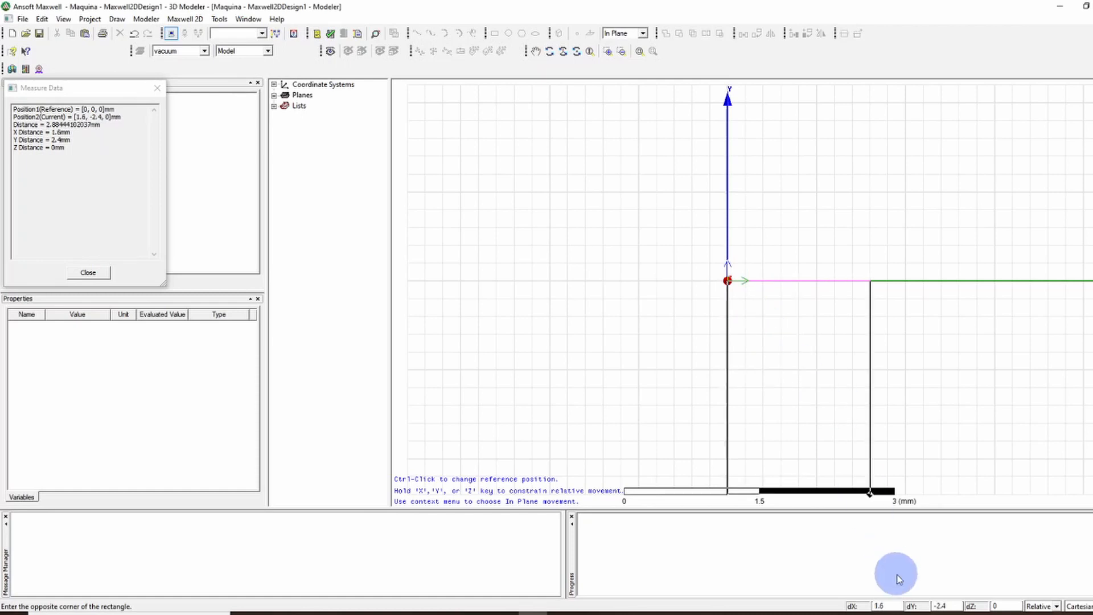
left_click_drag(897, 605, 874, 594)
left_click(875, 598)
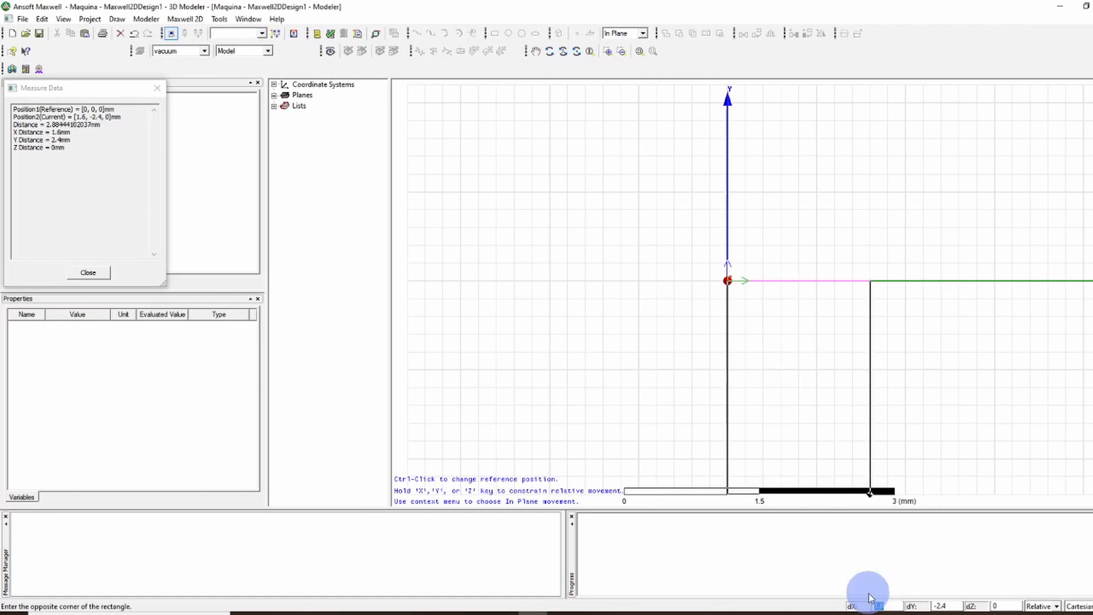
type("2")
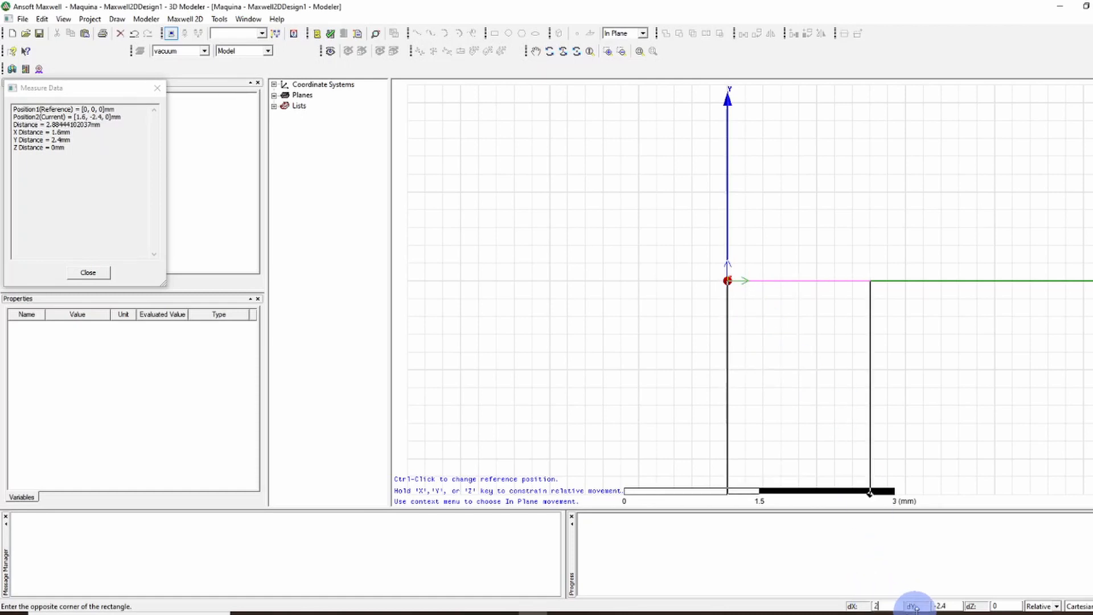
key("Tab")
left_click_drag(952, 607, 933, 601)
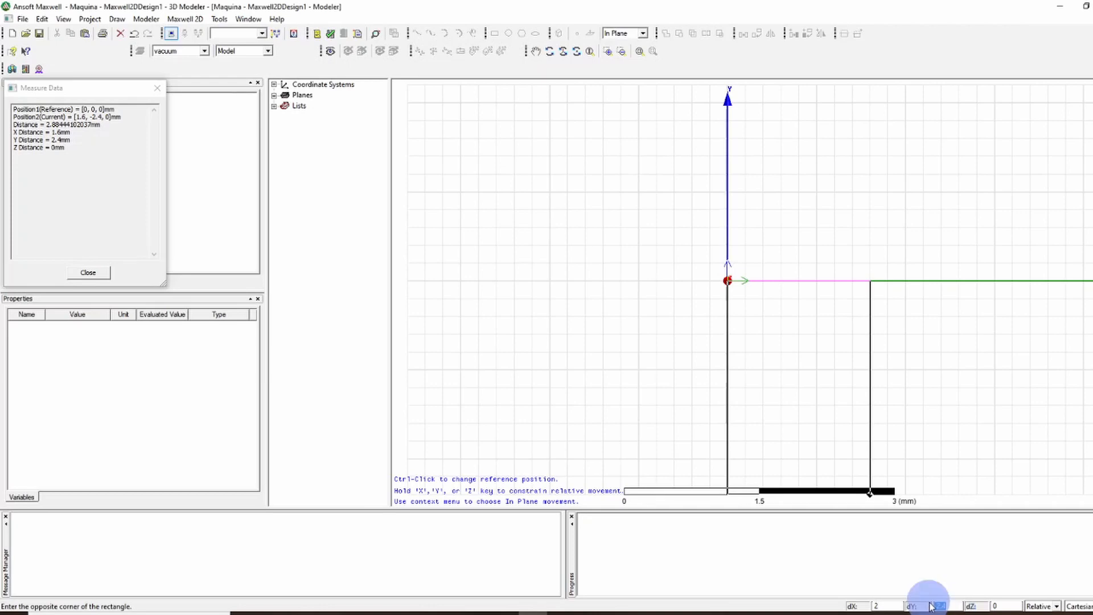
type("8")
key("Return")
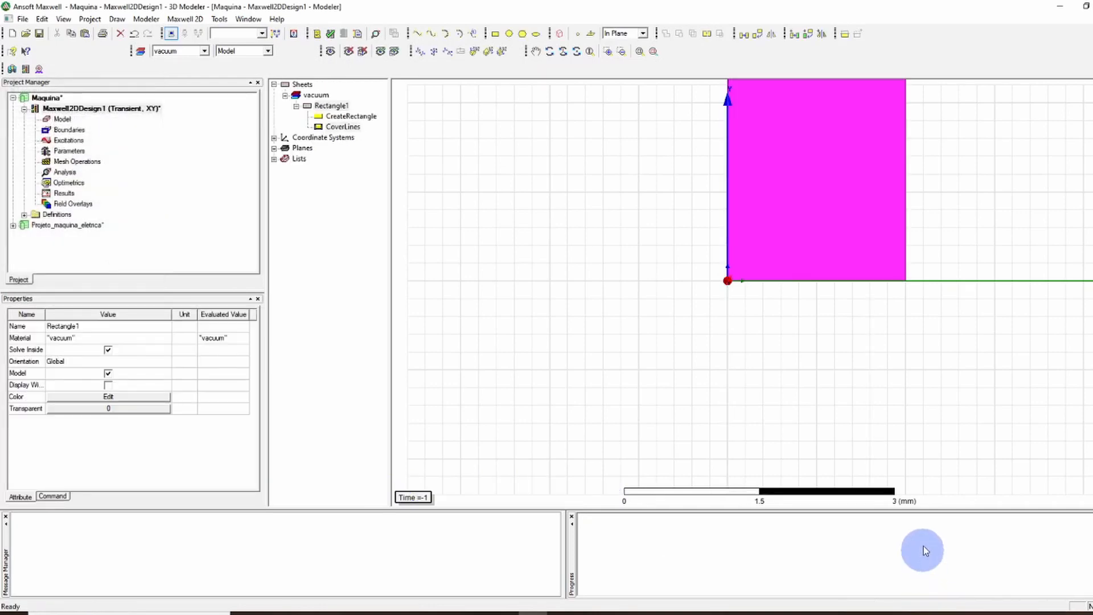
Duplicate the rectangle by mirroring it through the origin across the Y axis
scroll(850, 161, "down", 4)
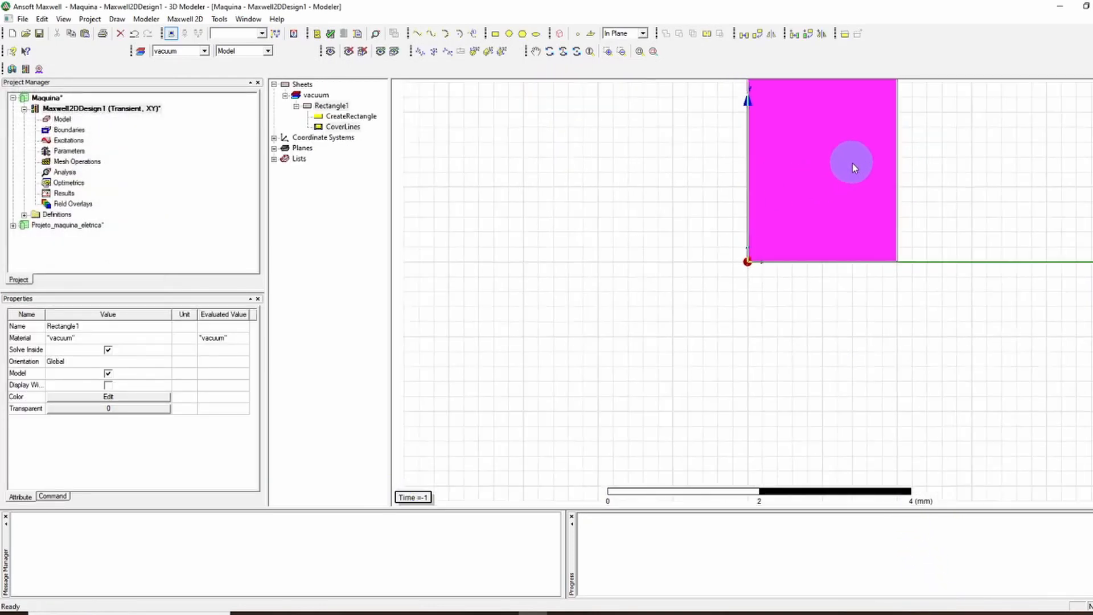
left_click_drag(902, 147, 812, 338, "shift")
scroll(837, 205, "down", 3)
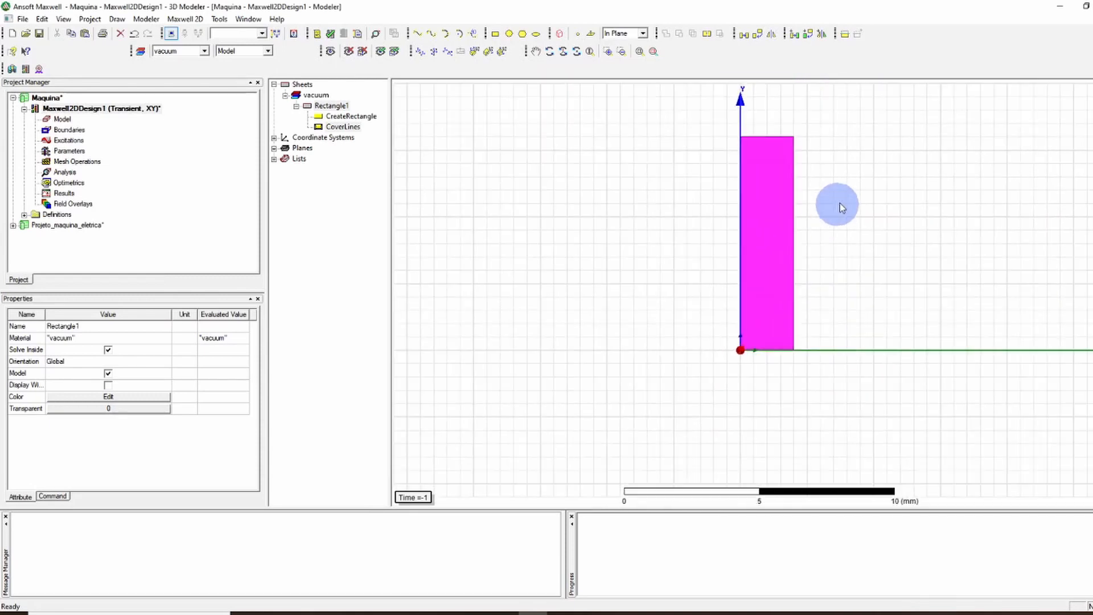
left_click_drag(866, 171, 820, 246, "shift")
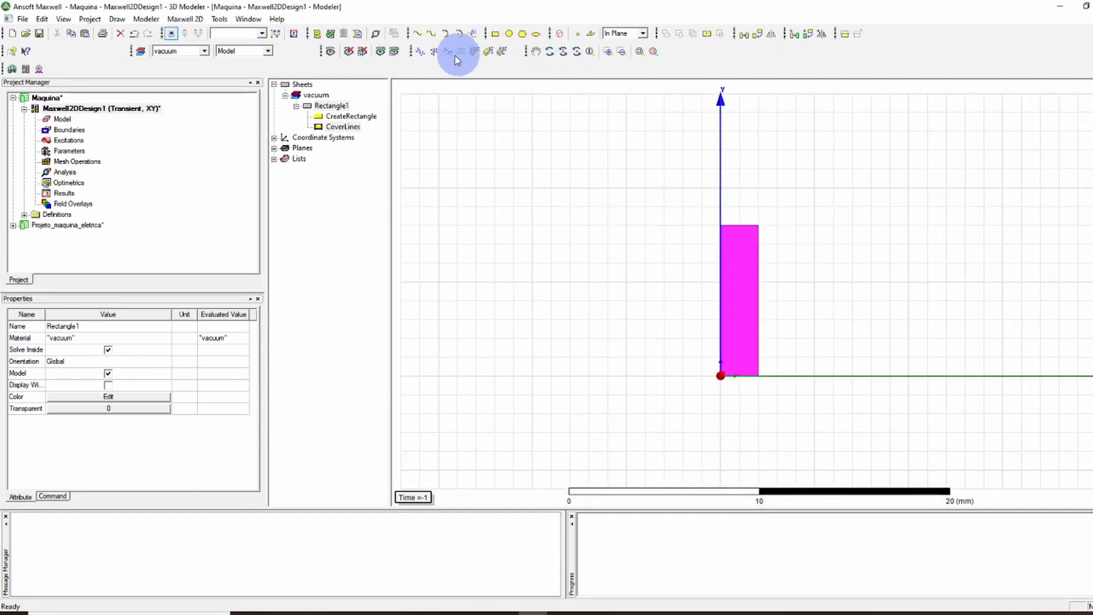
left_click(822, 33)
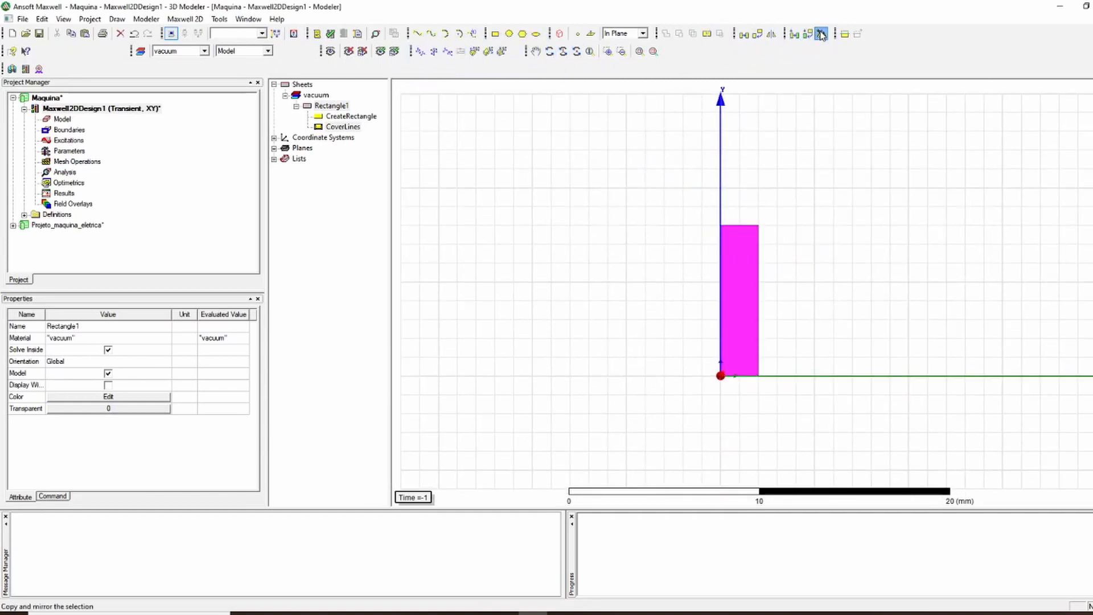
left_click(721, 375)
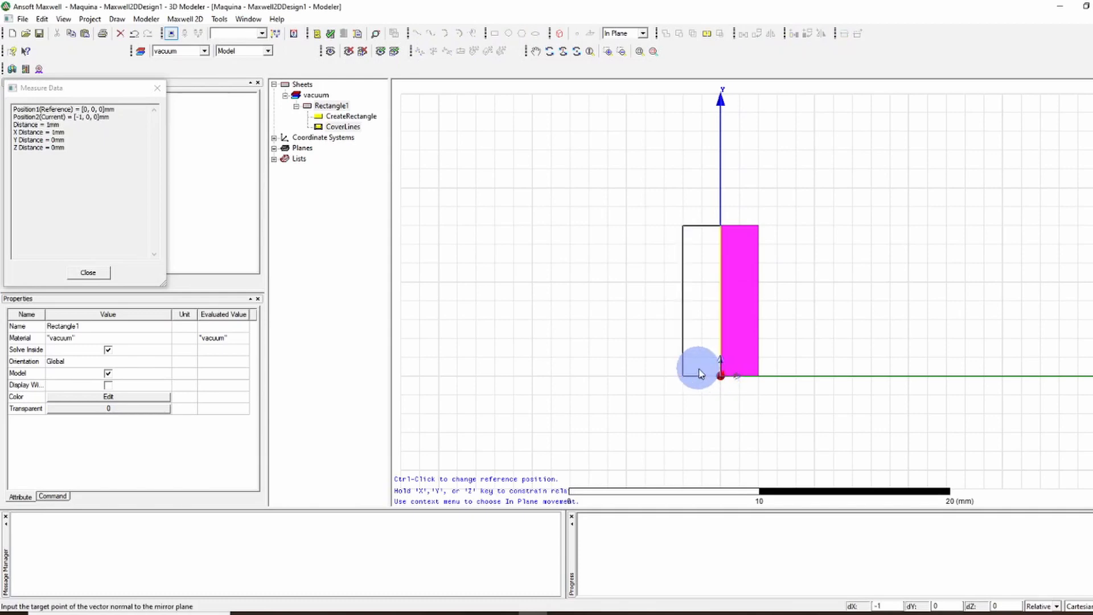
left_click(704, 375)
left_click(802, 254)
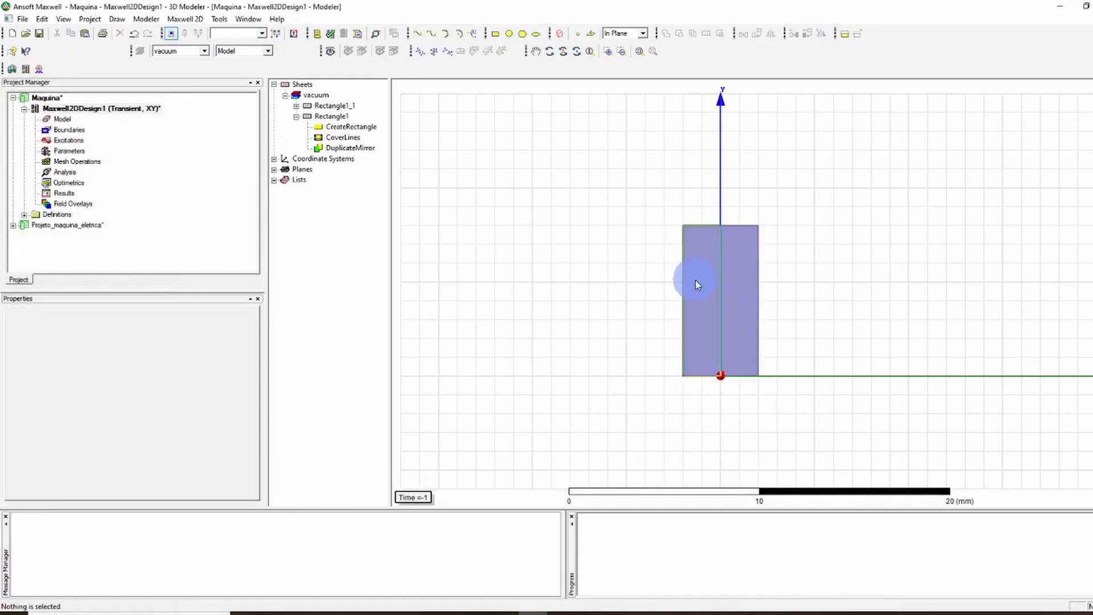
Unite the original rectangle and its mirrored copy on either side of the Y axis
left_click(696, 282)
left_click(743, 278, "ctrl")
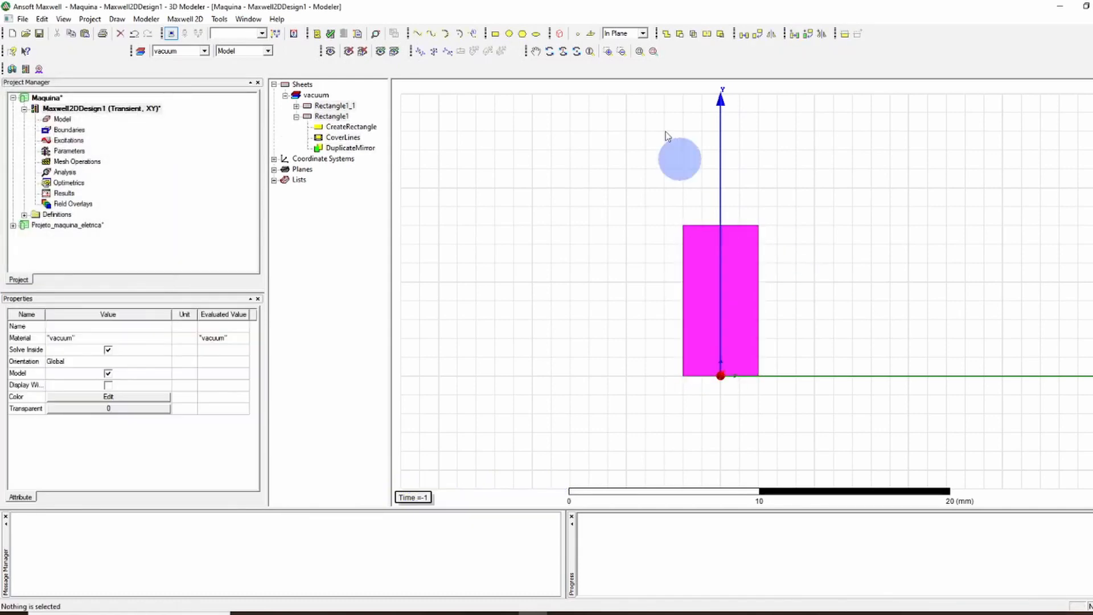
left_click(666, 34)
left_click(826, 353)
Duplicate the united rectangle by mirroring it through the origin across the X axis
left_click(741, 327)
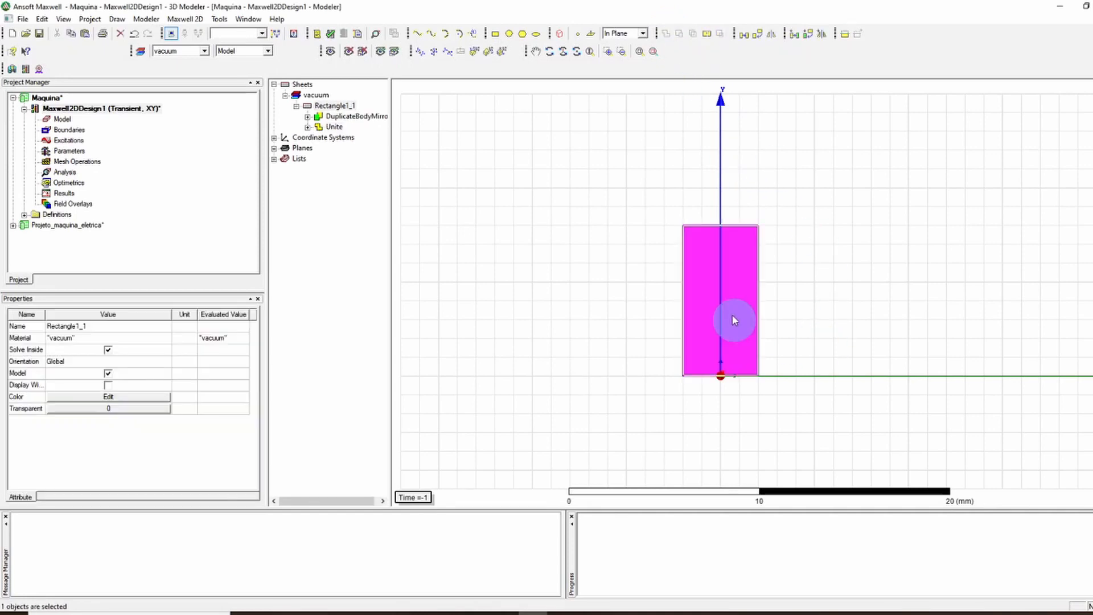
left_click(821, 33)
left_click(720, 376)
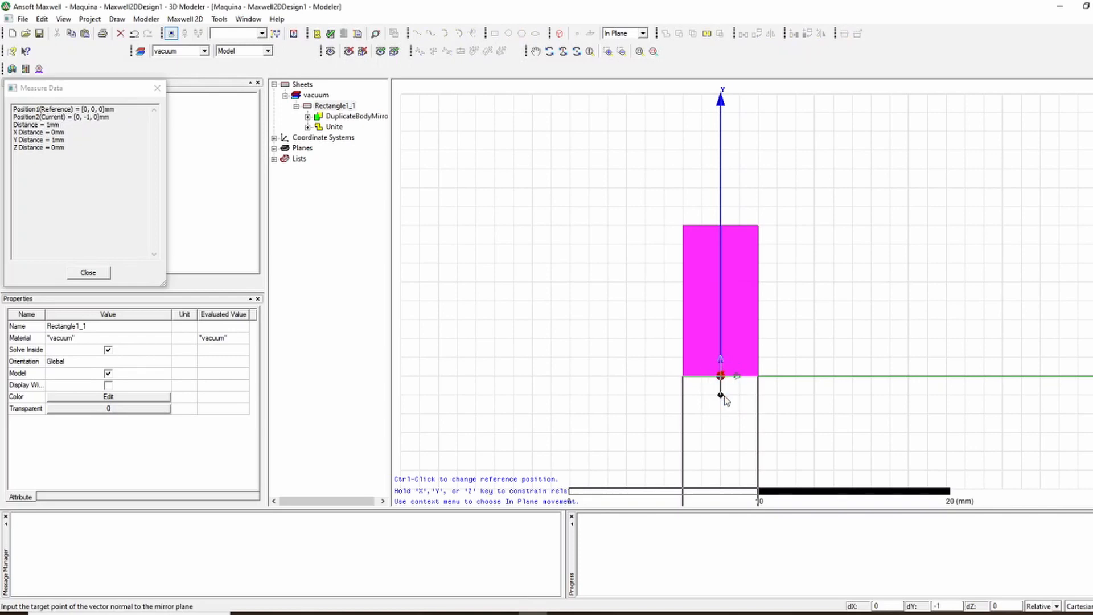
left_click(723, 396)
left_click(790, 314)
Unite the upper and lower rectangles into one tall sheet
left_click(743, 324)
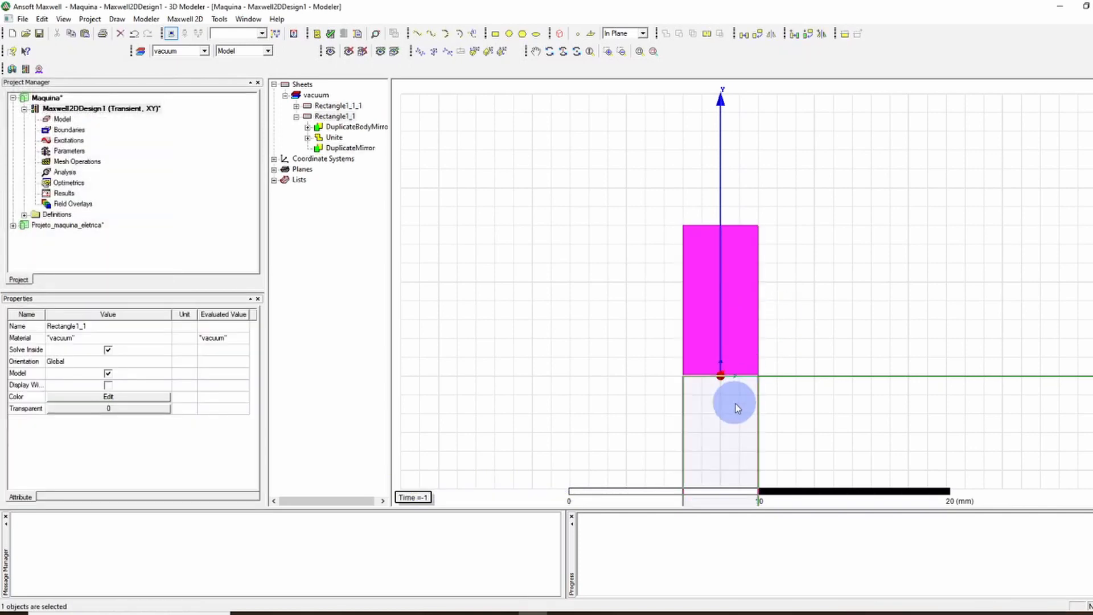
left_click(736, 405, "ctrl")
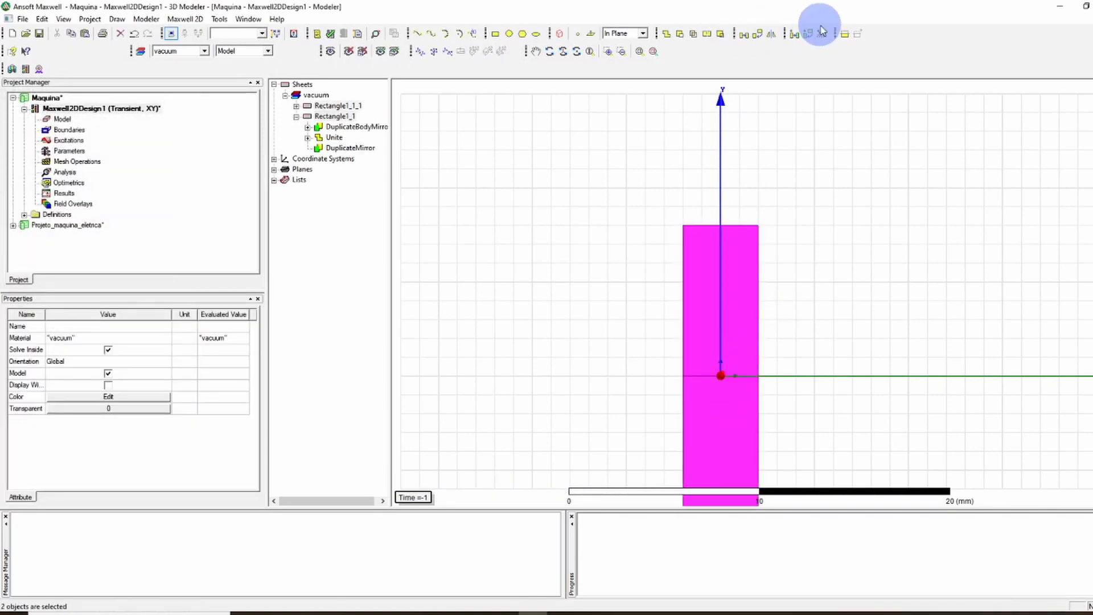
left_click(666, 35)
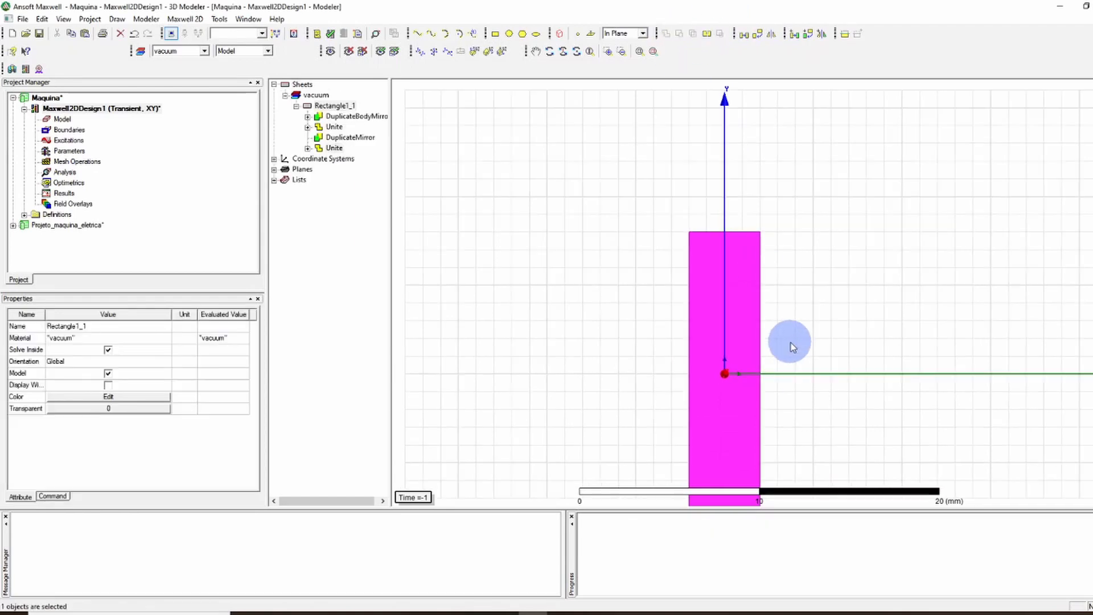
Draw a circle centred on the origin through the point 6, -5, with a radius of about 7.8 mm
scroll(790, 347, "down", 2)
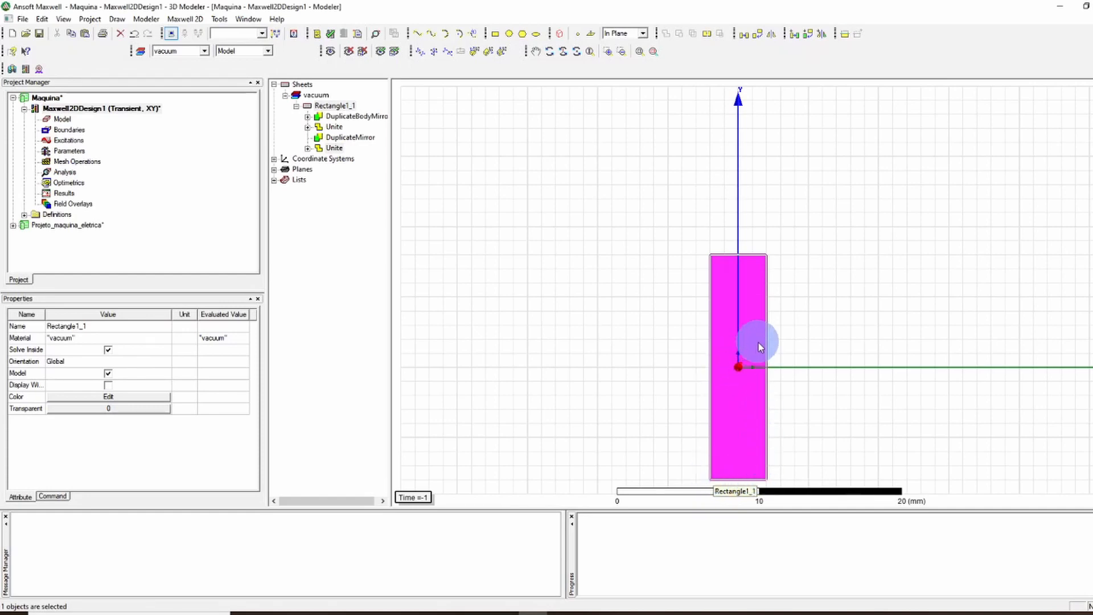
left_click(511, 37)
left_click(738, 367)
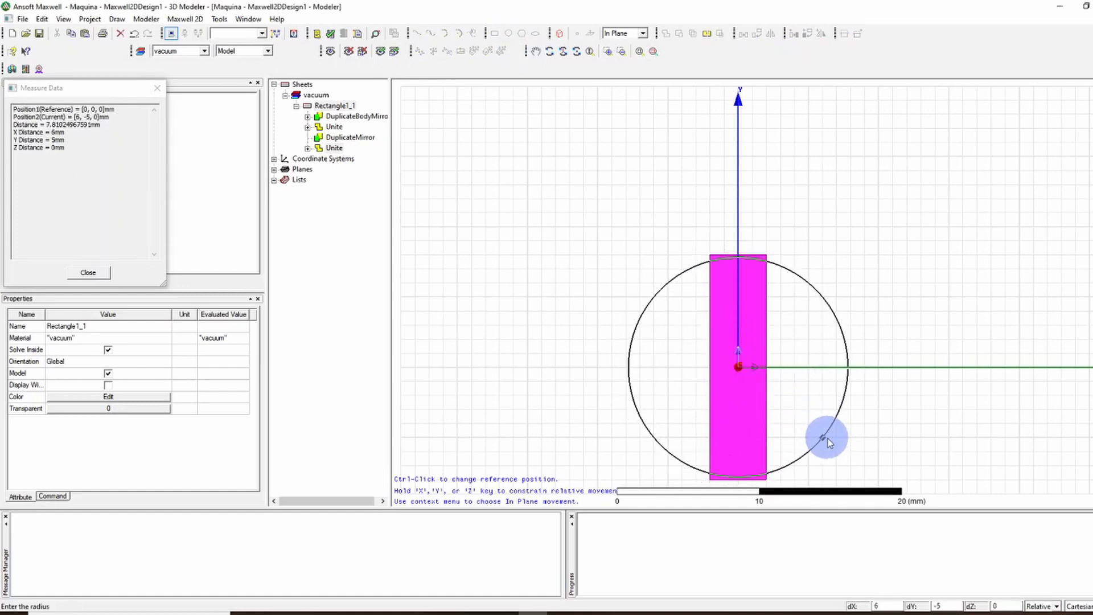
left_click(826, 439)
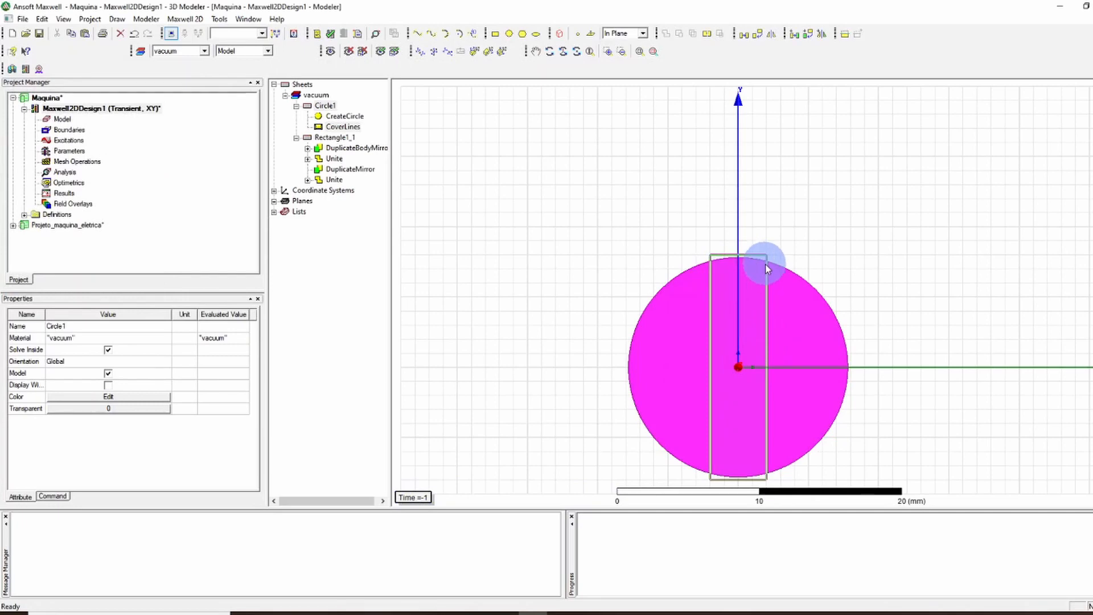
Intersect the tall rectangle with the circle to give it rounded ends
left_click(763, 262)
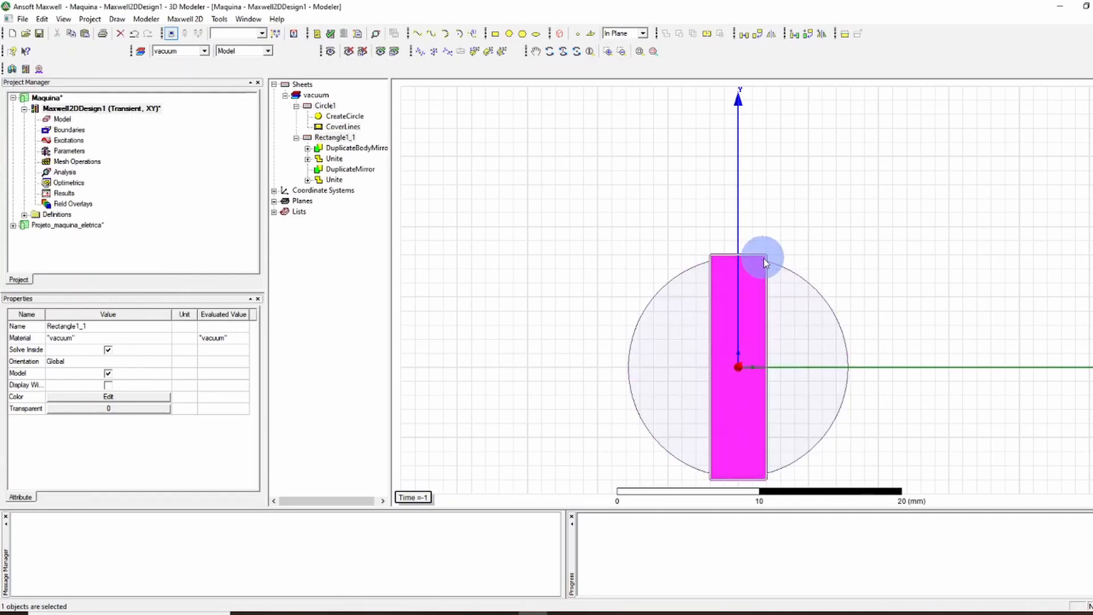
left_click(806, 307, "ctrl")
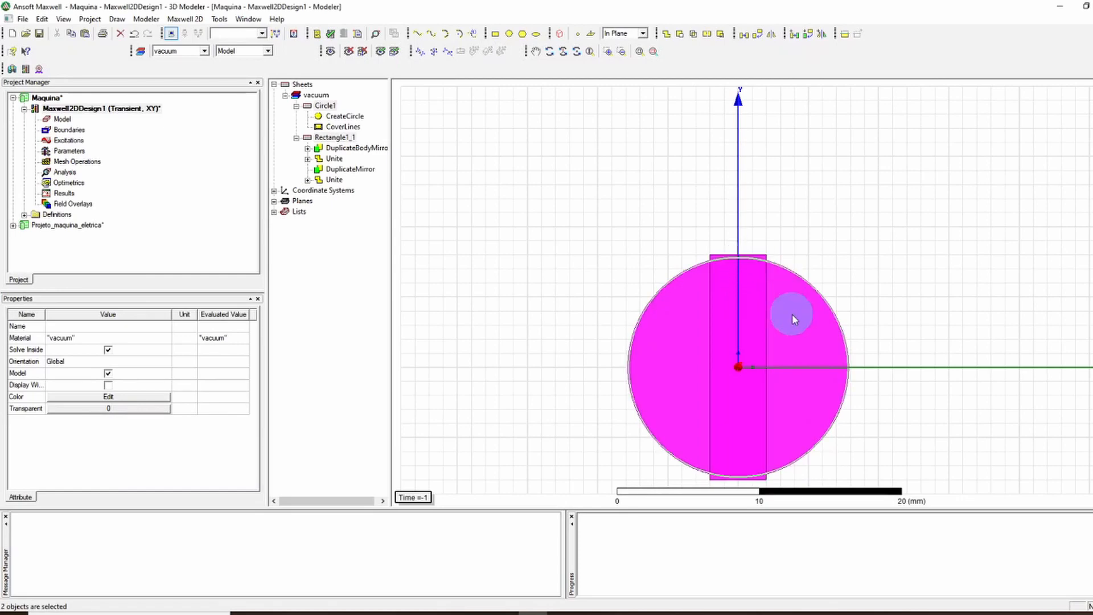
left_click(693, 34)
left_click(819, 342)
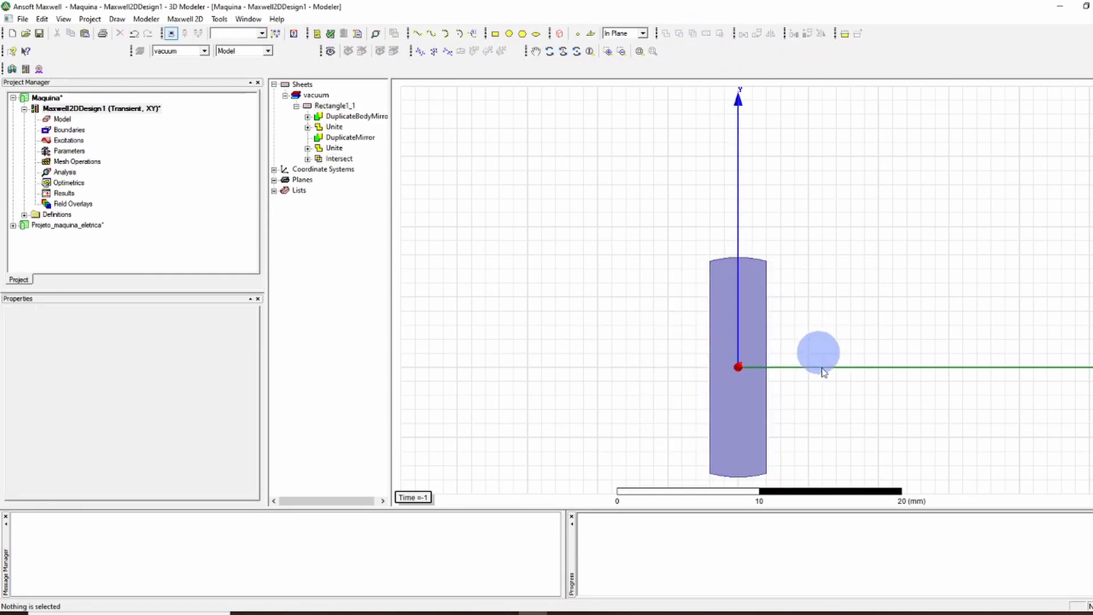
Collapse the intersected sheet's history in the model tree and rename the sheet as magnet
scroll(723, 274, "up", 3)
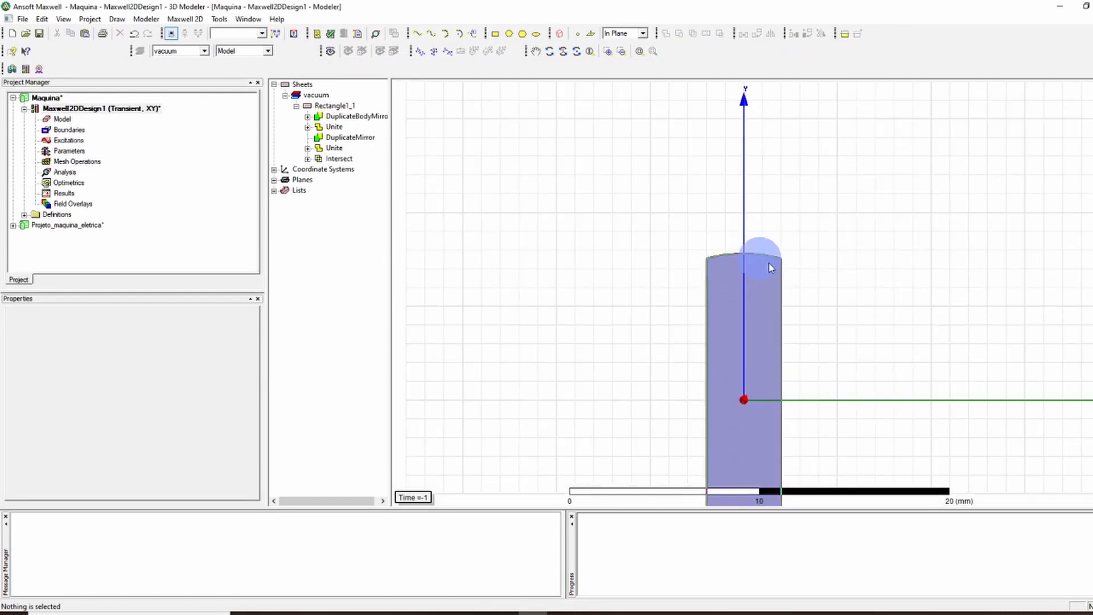
scroll(891, 296, "down", 2)
scroll(796, 393, "down", 3)
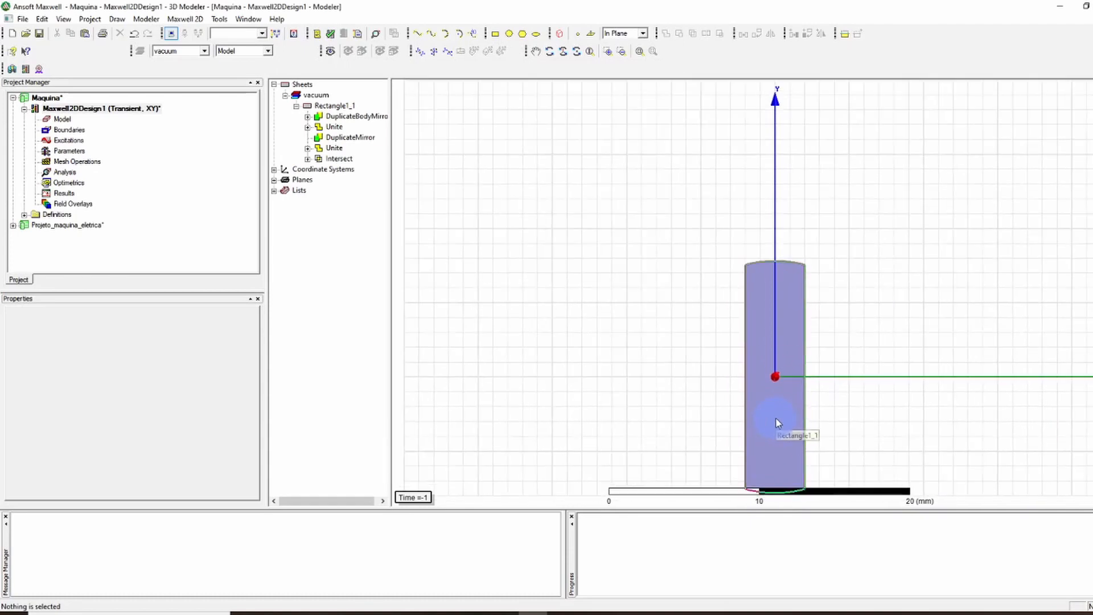
scroll(783, 344, "down", 1)
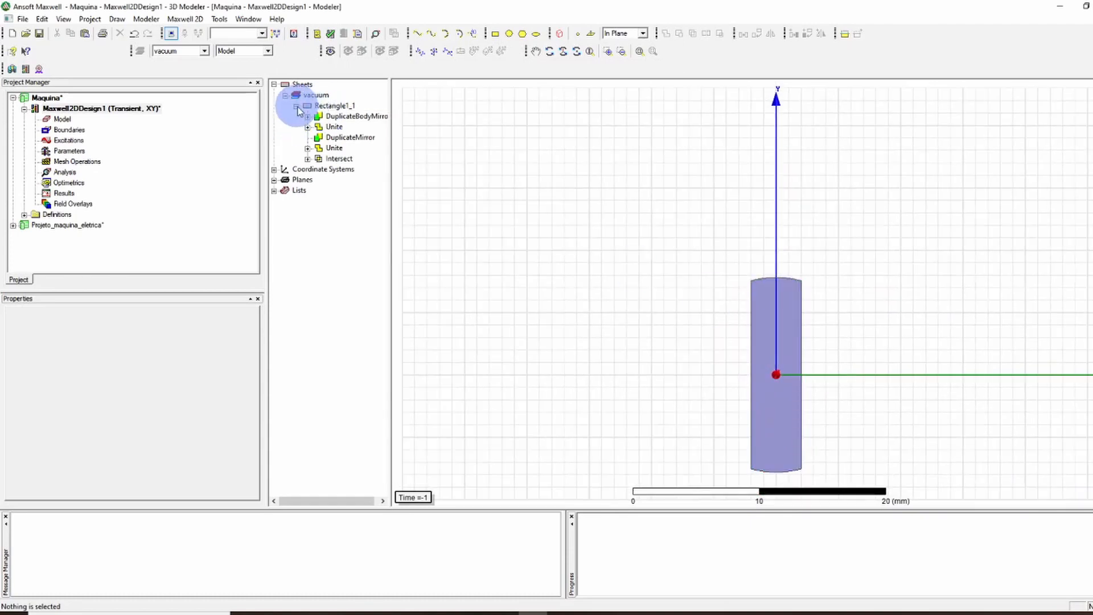
left_click(297, 106)
left_click(321, 107)
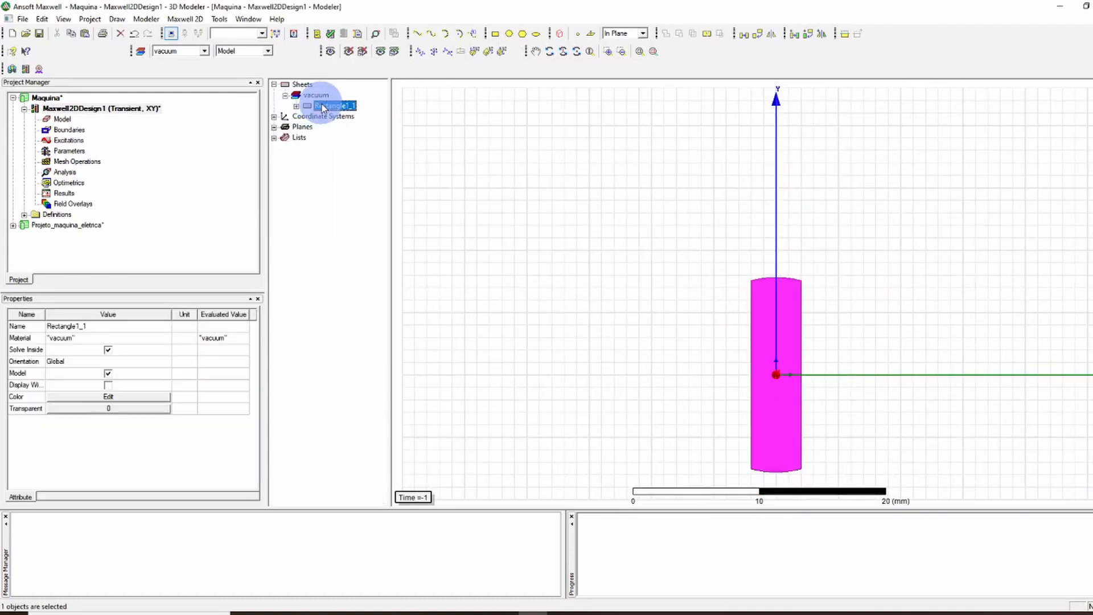
left_click(151, 328)
type("magnet")
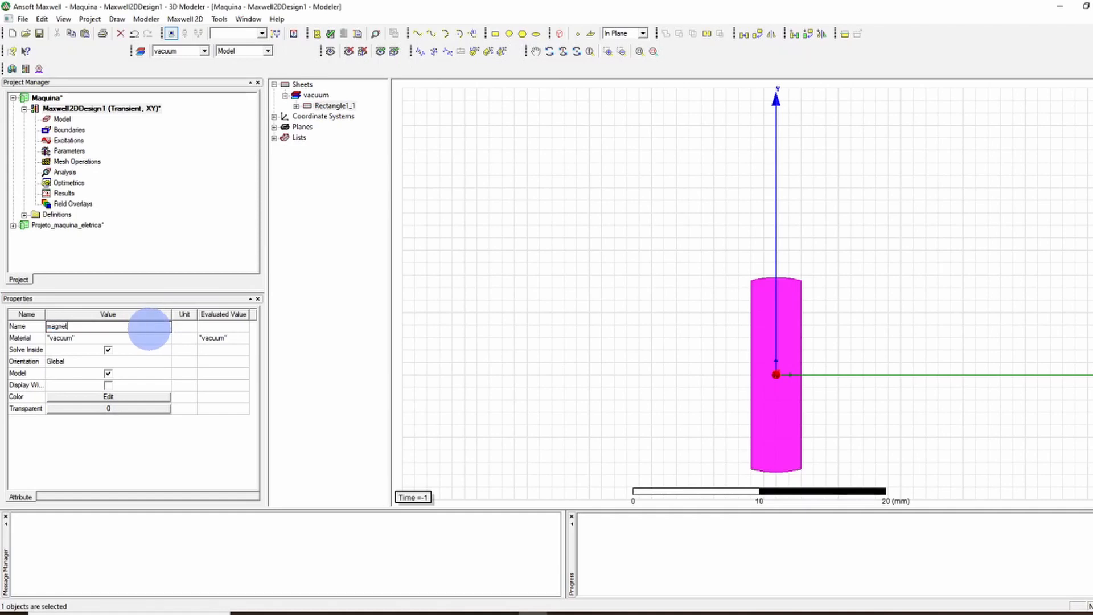
key("Return")
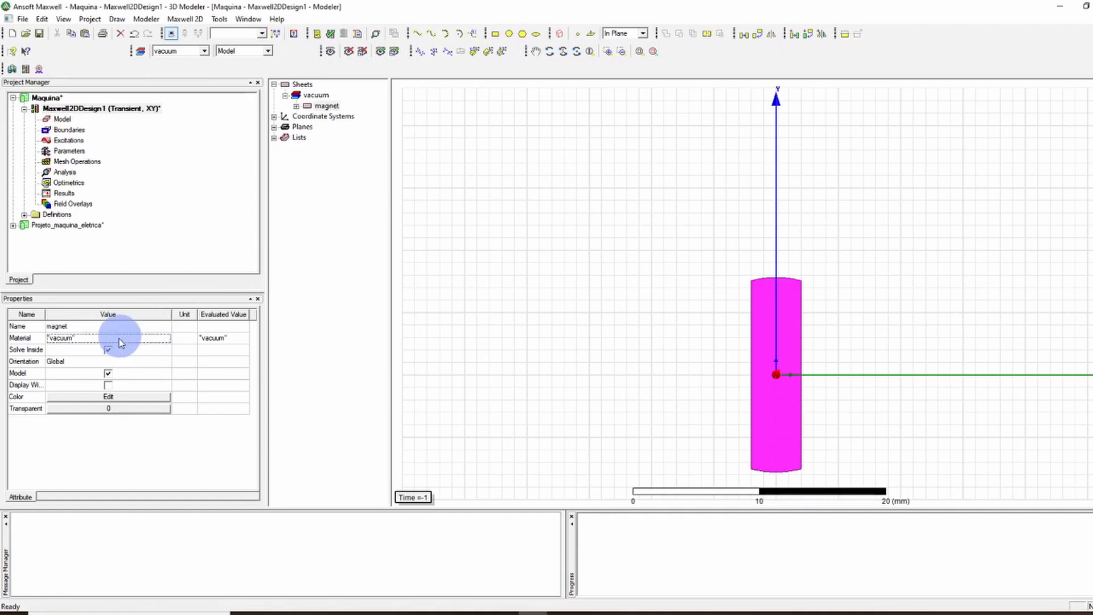
Open the magnet's material selection, search the library for ne and clone the NdFe30 material
left_click(108, 341)
left_click(108, 349)
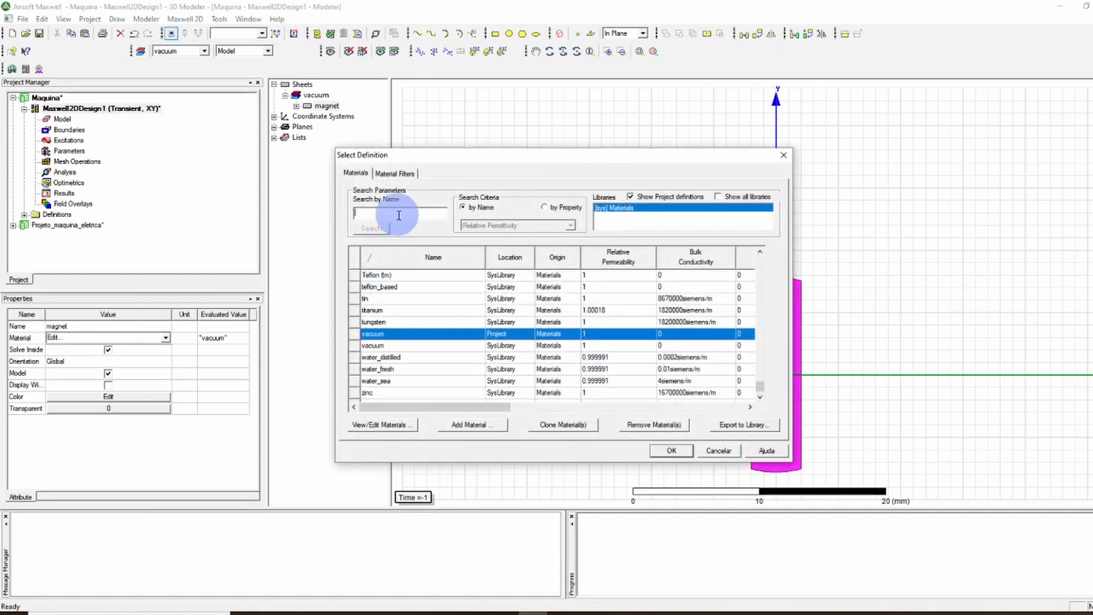
type("ne")
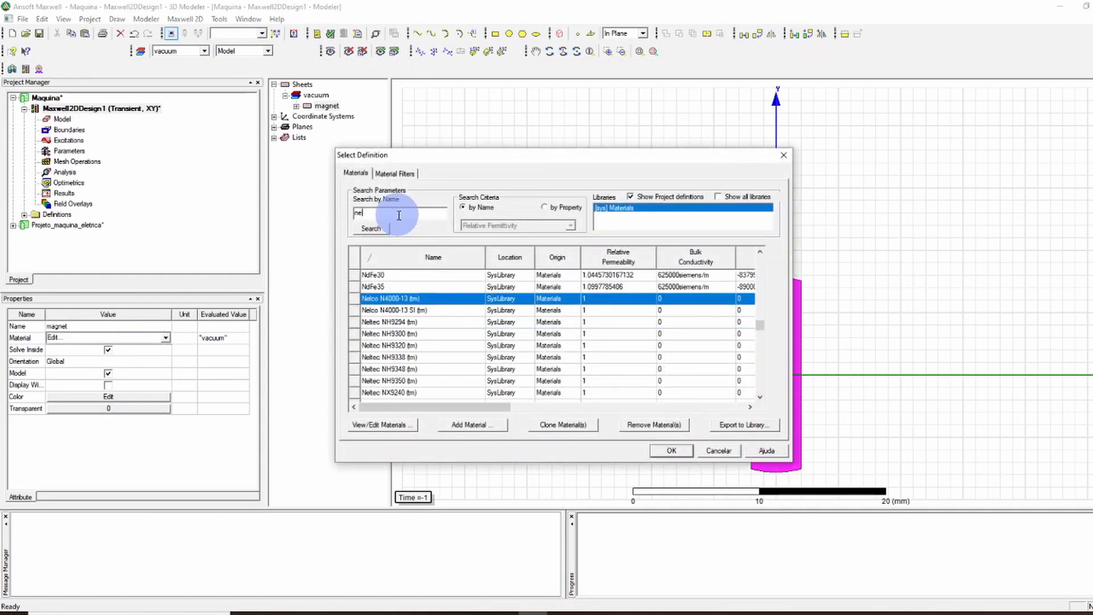
left_click(420, 287)
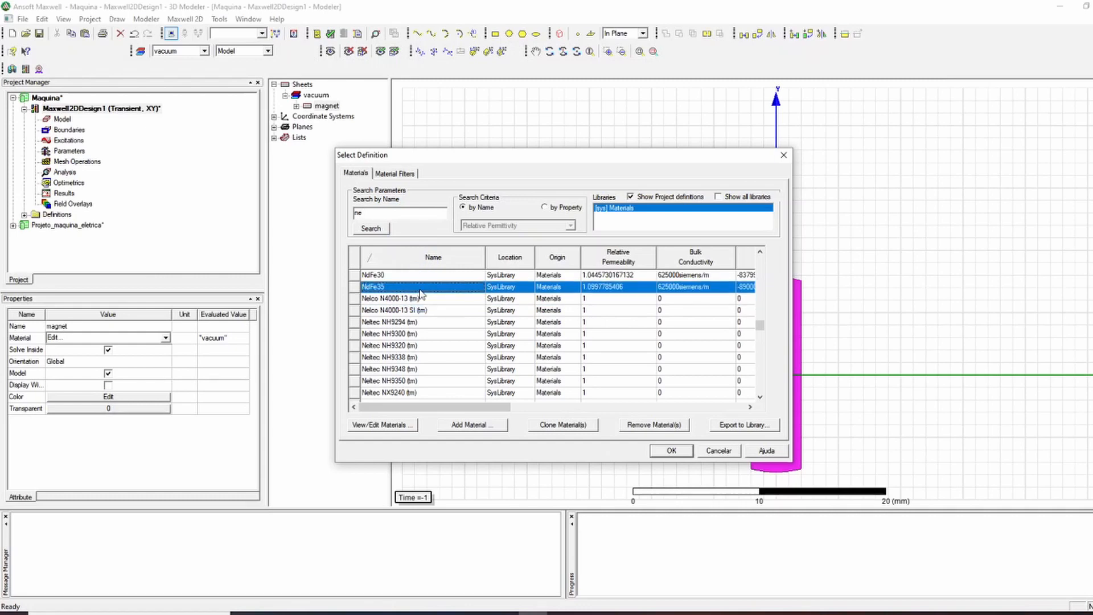
left_click(400, 278)
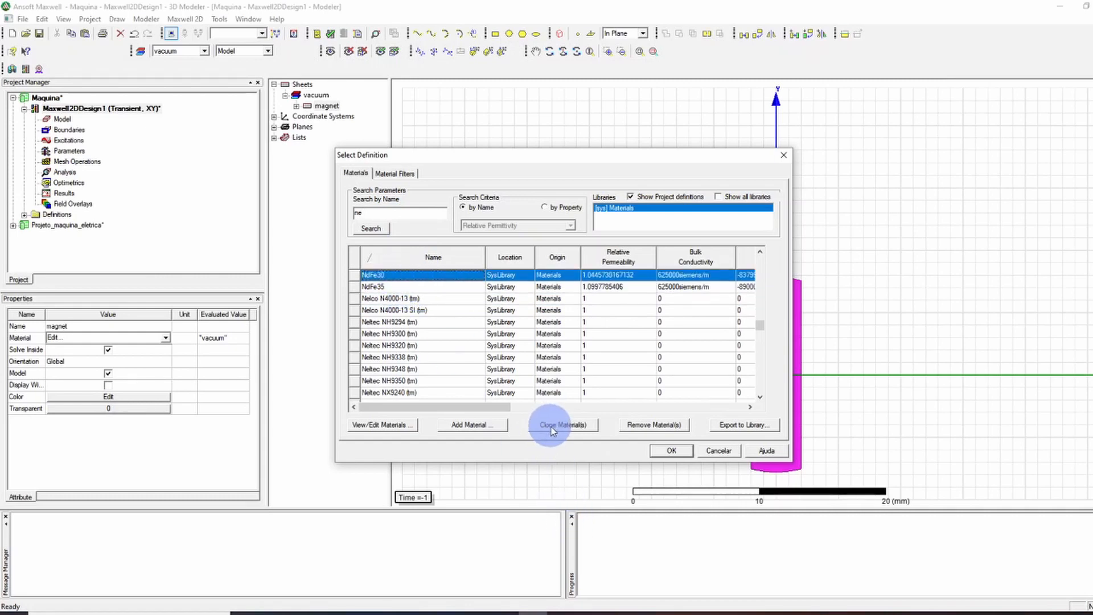
left_click(575, 424)
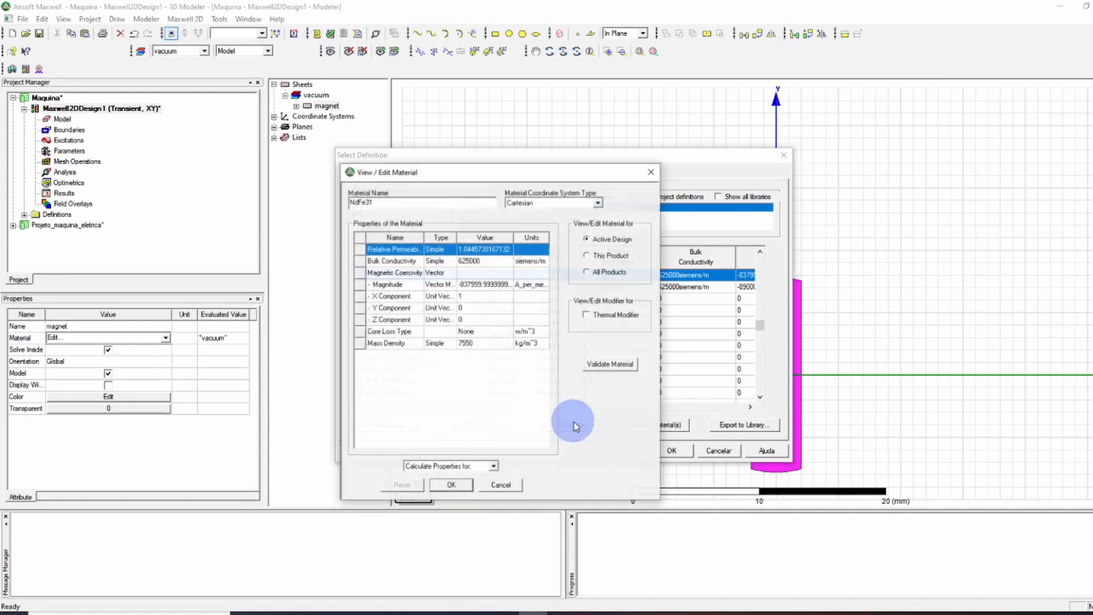
Name the cloned magnet material NdFe30_clone
left_click_drag(471, 177, 442, 160)
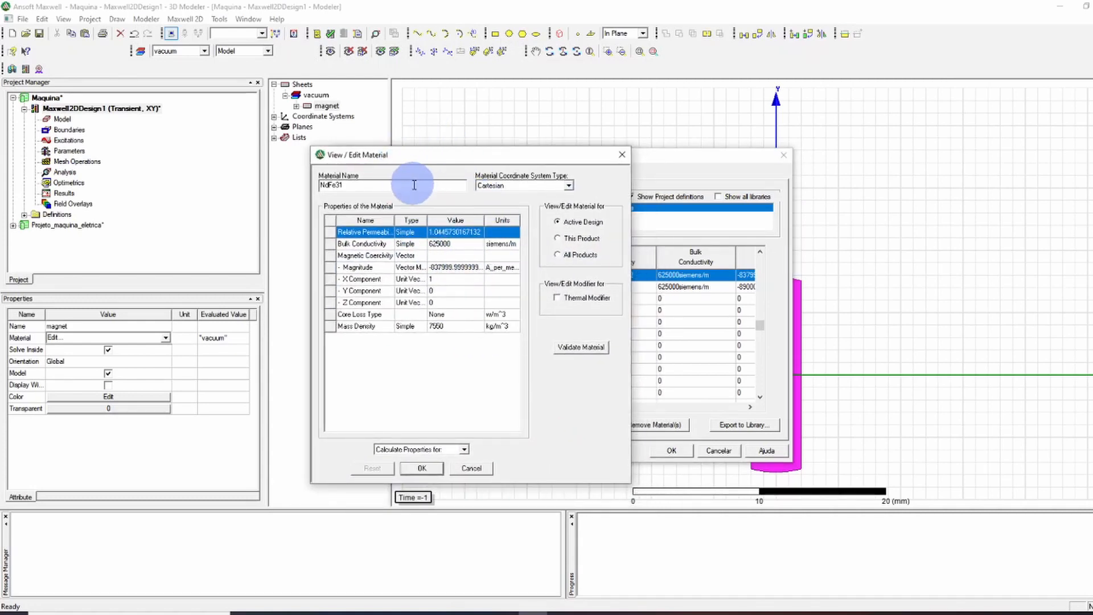
left_click(446, 281)
left_click_drag(438, 164, 580, 158)
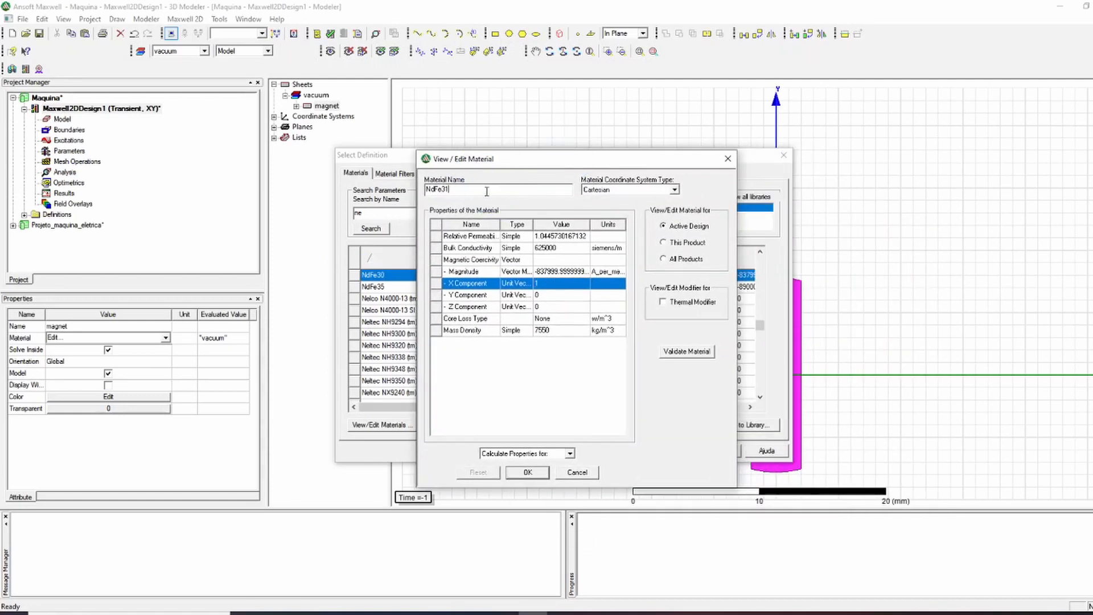
left_click(484, 190)
key("BackSpace")
type("0_clone")
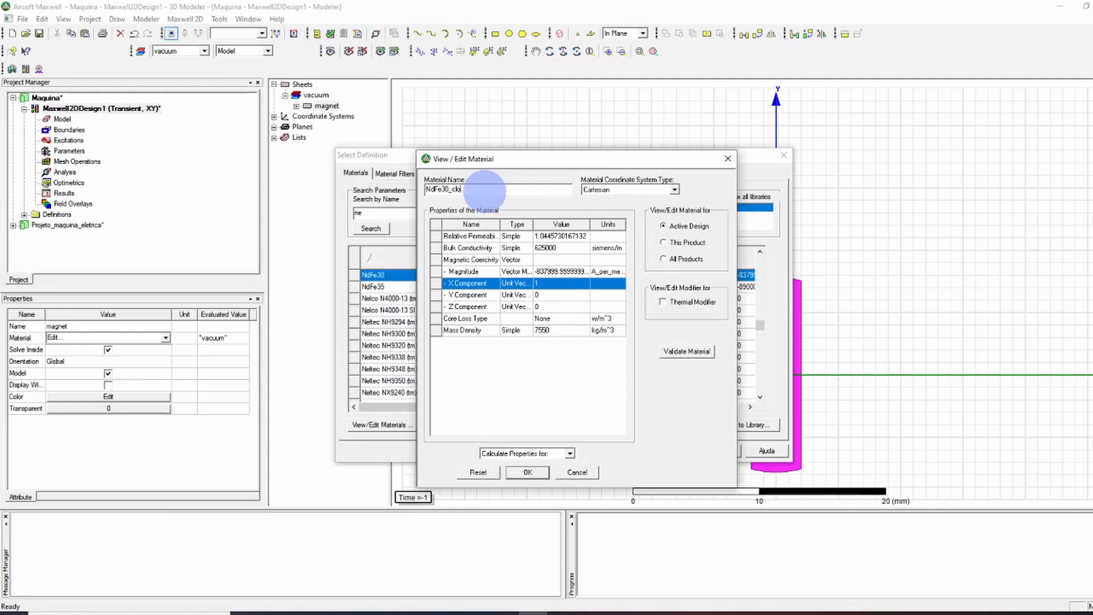
Set the clone's magnetic coercivity direction to Y component 1 and X component 0, and assign the material to the magnet
left_click(556, 295)
type("1")
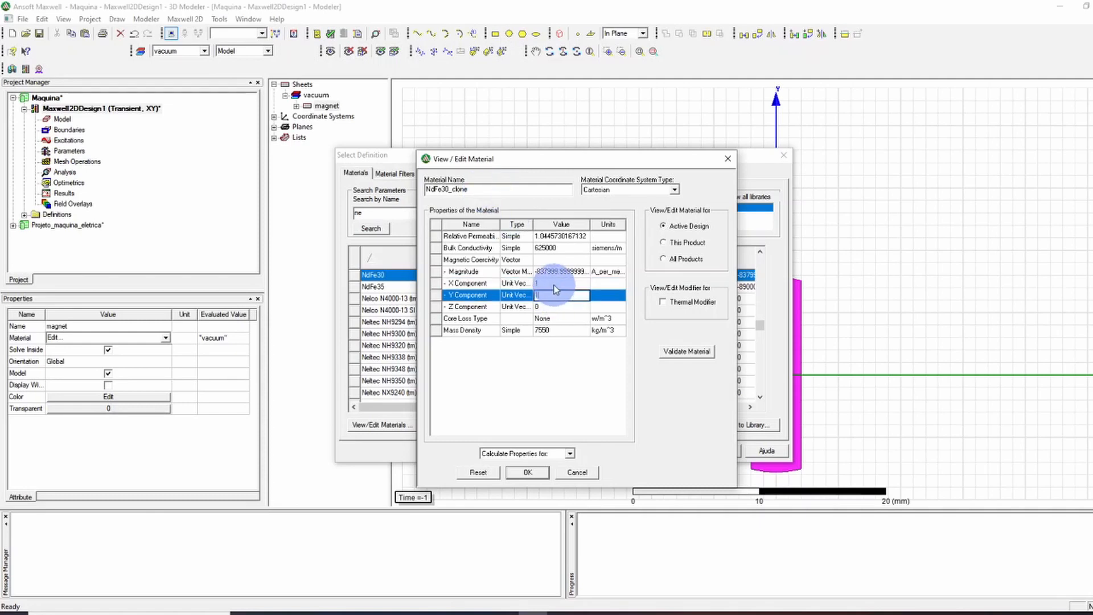
left_click(564, 284)
type("0")
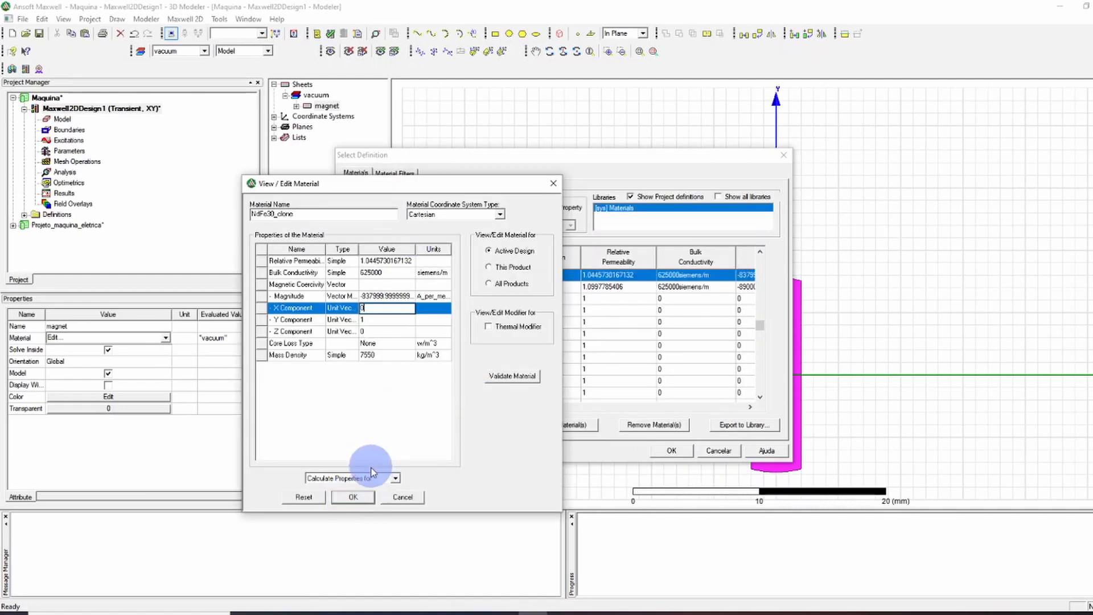
left_click(356, 496)
left_click(678, 453)
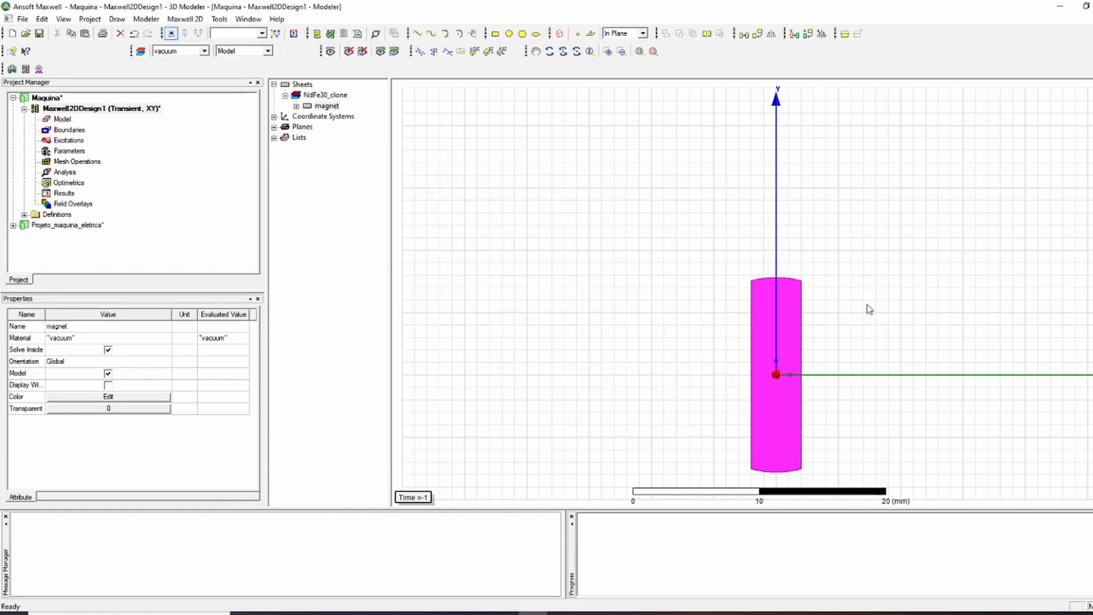
left_click(777, 174)
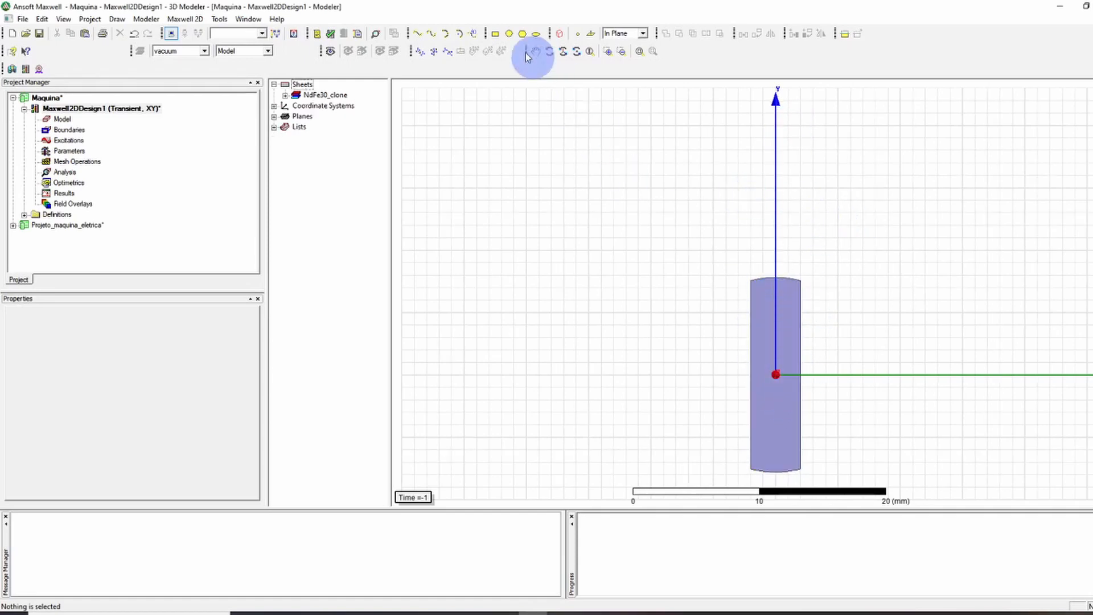
Draw a circle centred on the origin with a radius of 9 mm around the magnet
left_click(508, 33)
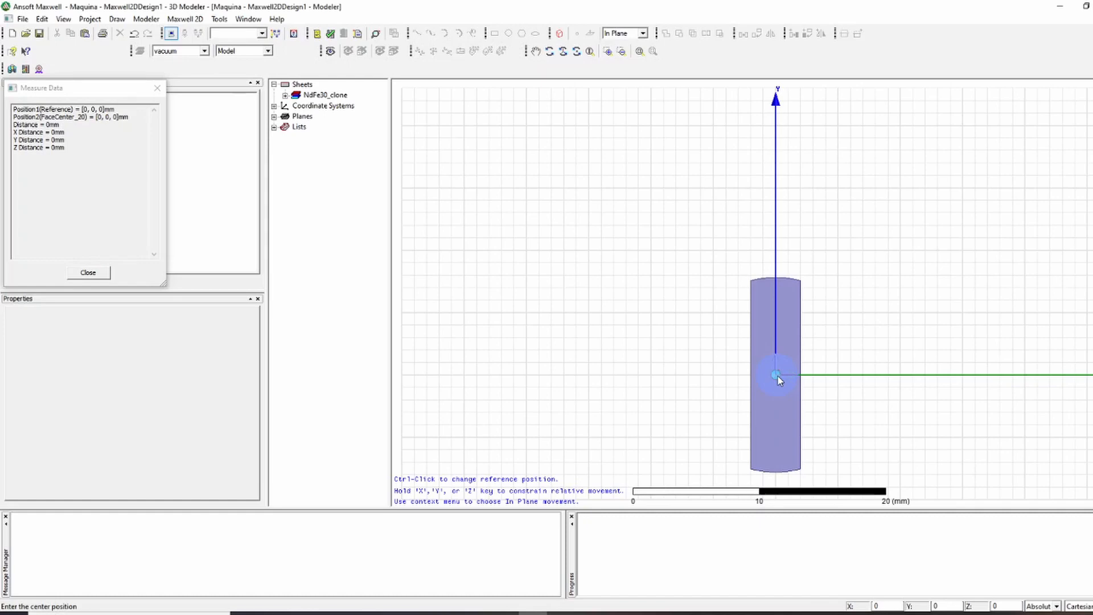
left_click(776, 375)
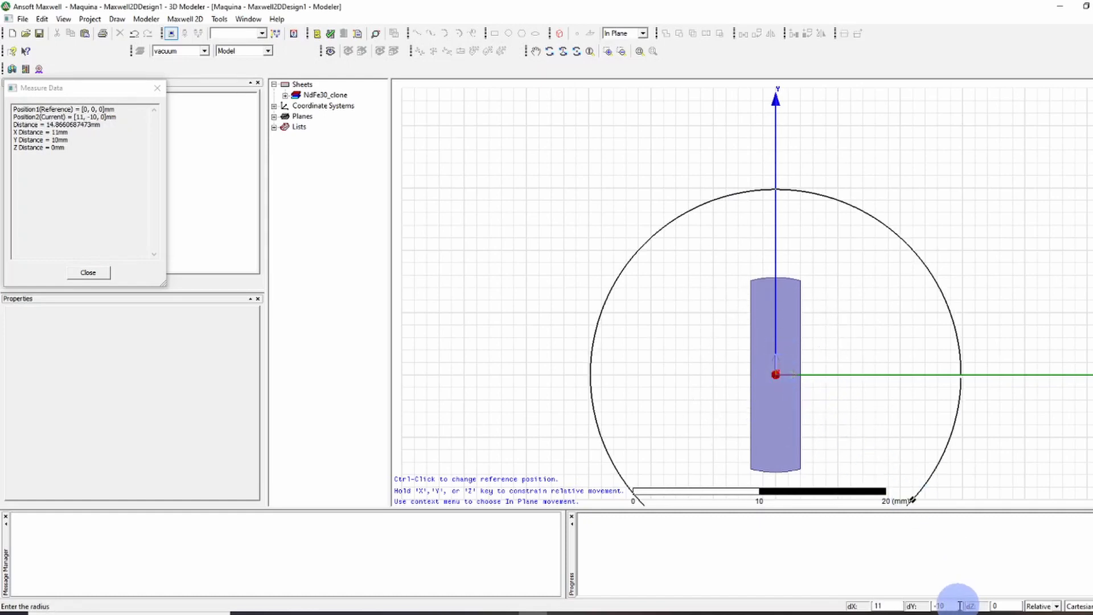
left_click(878, 606)
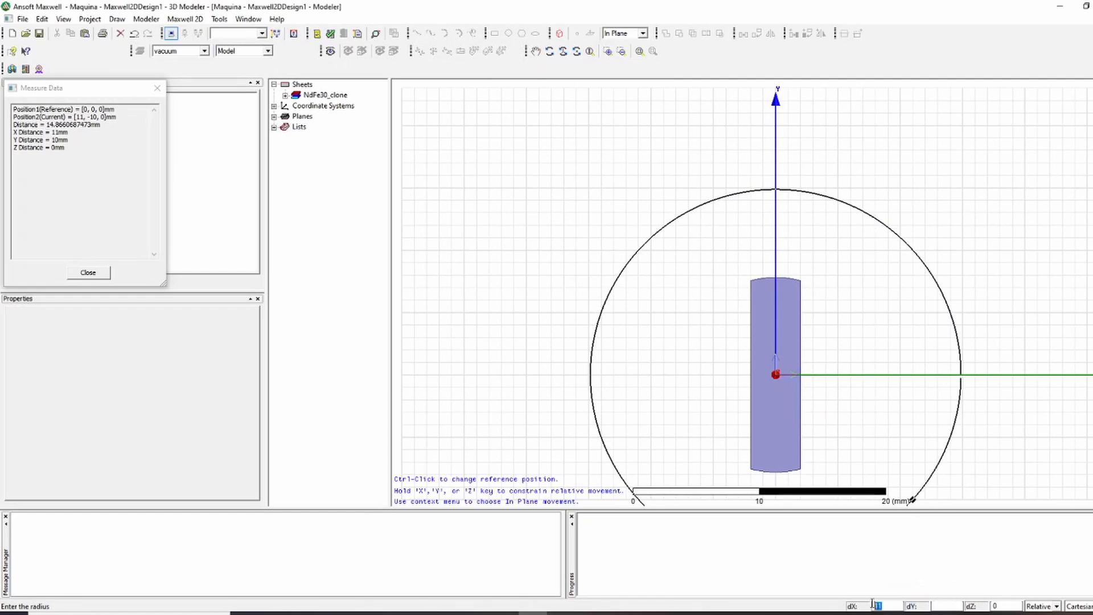
key("BackSpace")
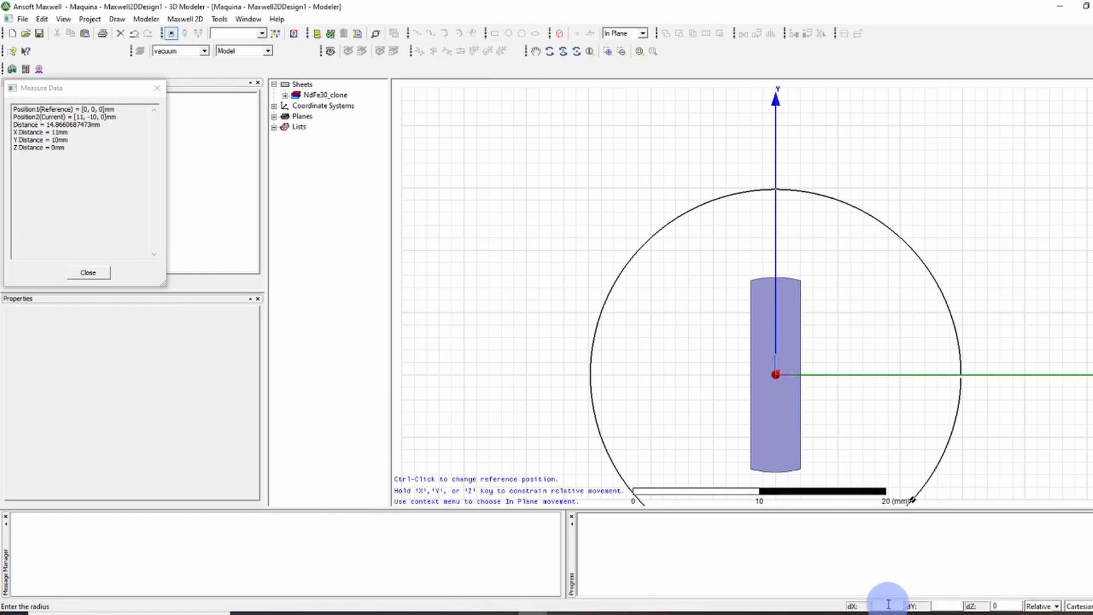
type("9")
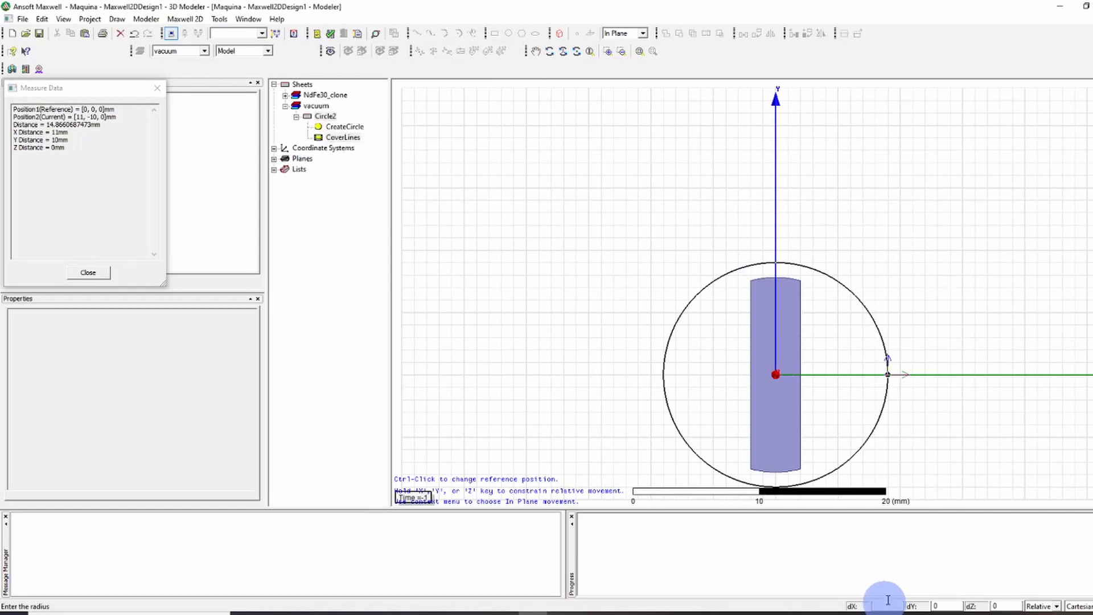
key("Return")
left_click(928, 295)
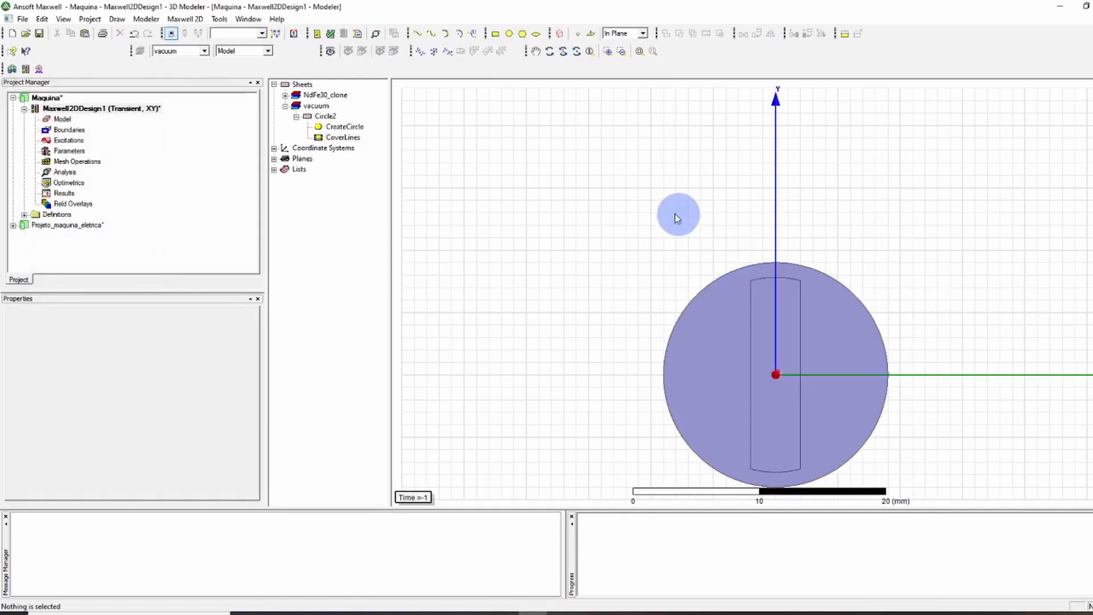
Draw a small circle with a radius of 0.5 mm centred at 0, 10, just above the 9 mm circle
left_click(507, 34)
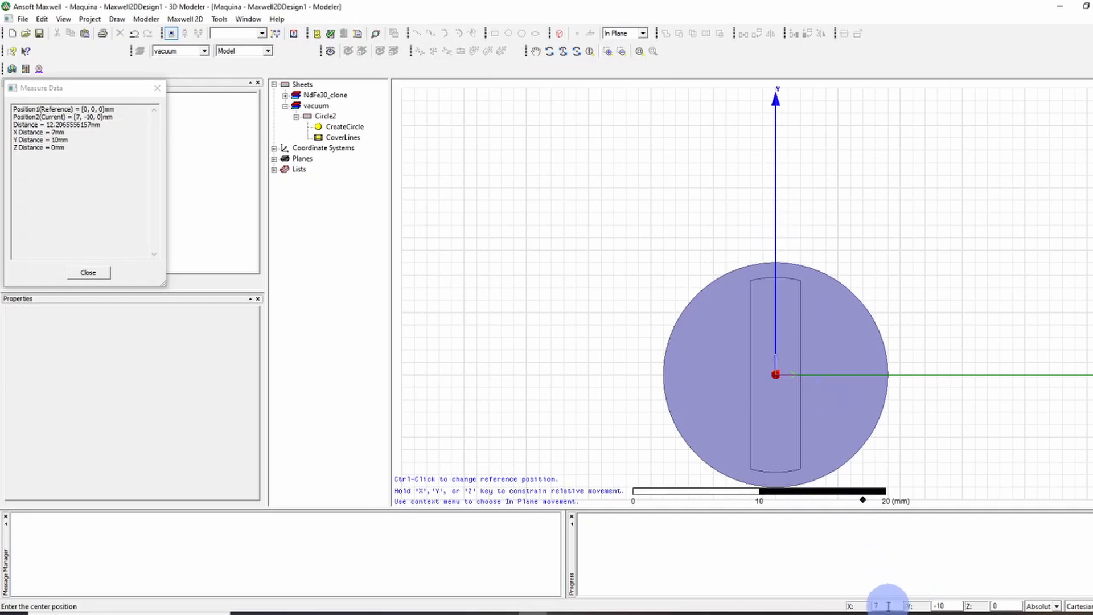
left_click_drag(888, 606, 871, 608)
type("0")
left_click_drag(959, 607, 931, 608)
type("010")
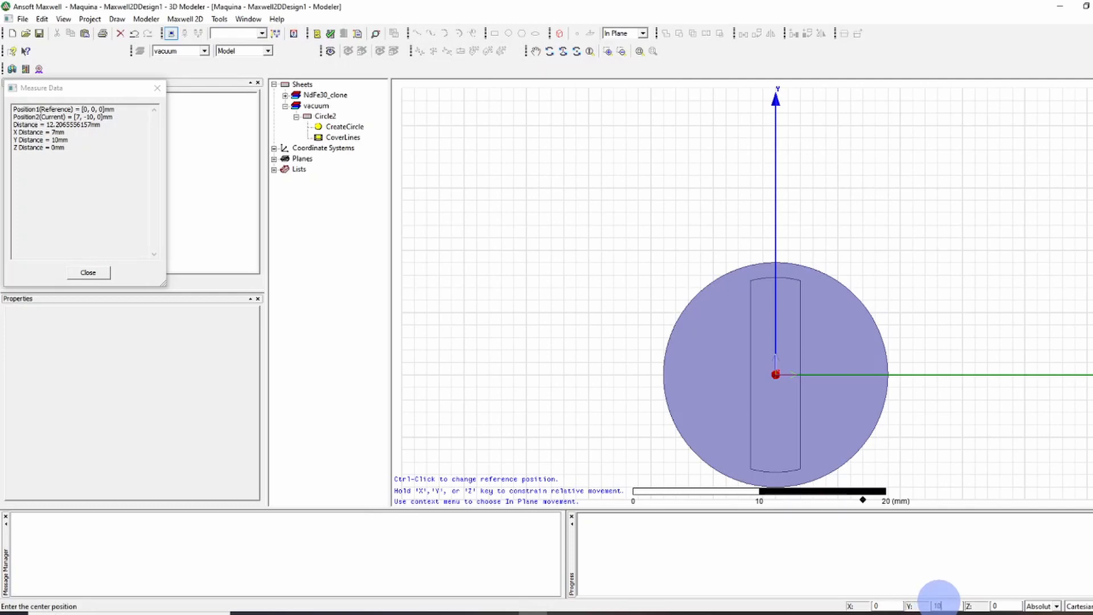
key("Return")
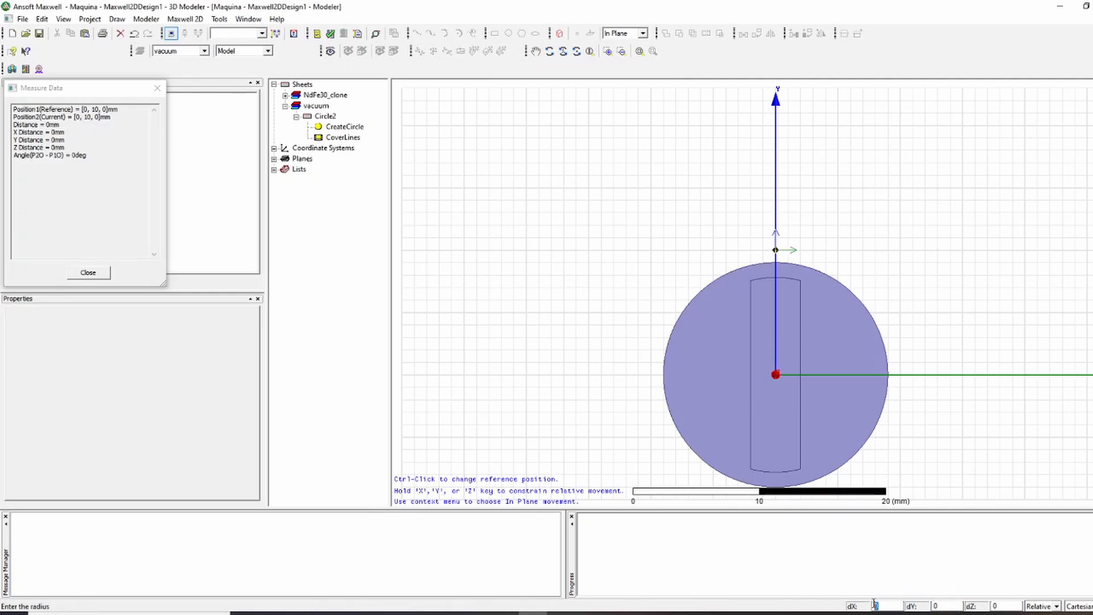
left_click_drag(873, 605, 886, 605)
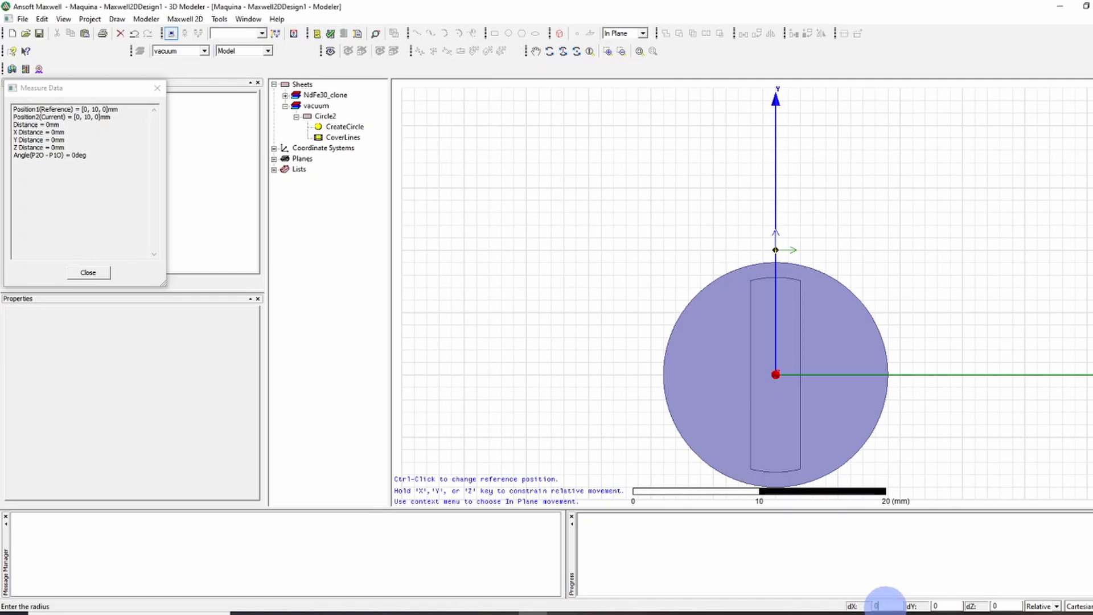
key("Return")
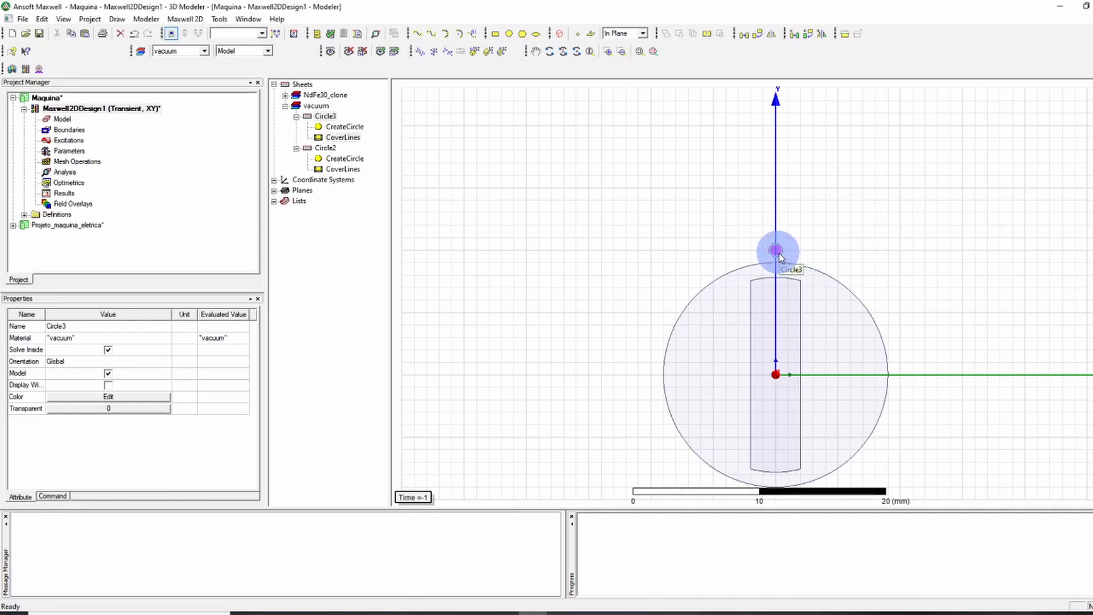
Duplicate the small circle around the Z axis at 90 degrees for a total number of 4
left_click(808, 35)
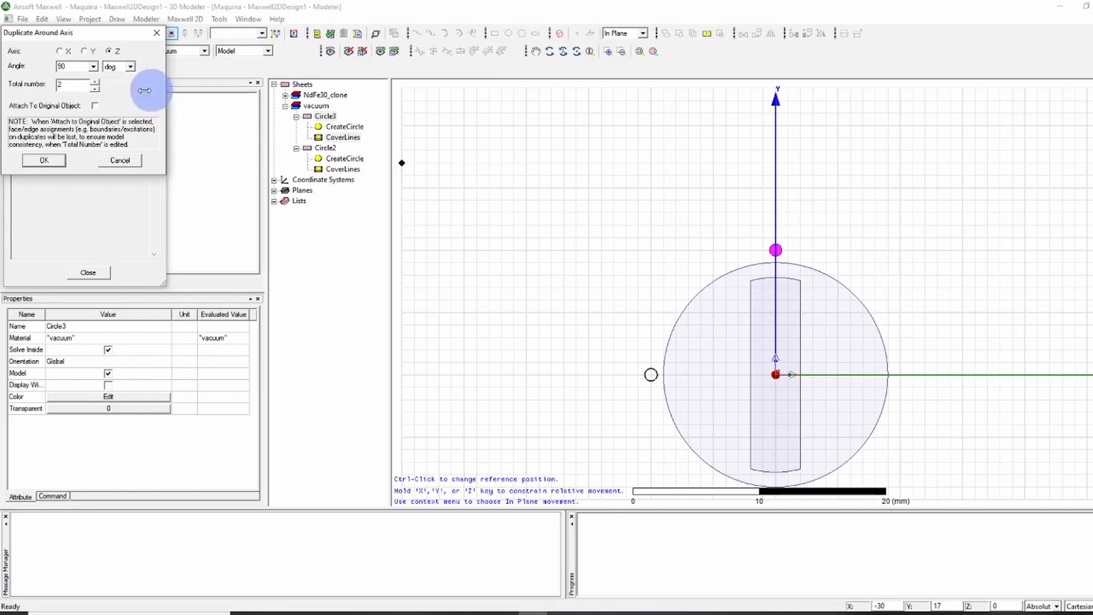
left_click_drag(87, 39, 477, 120)
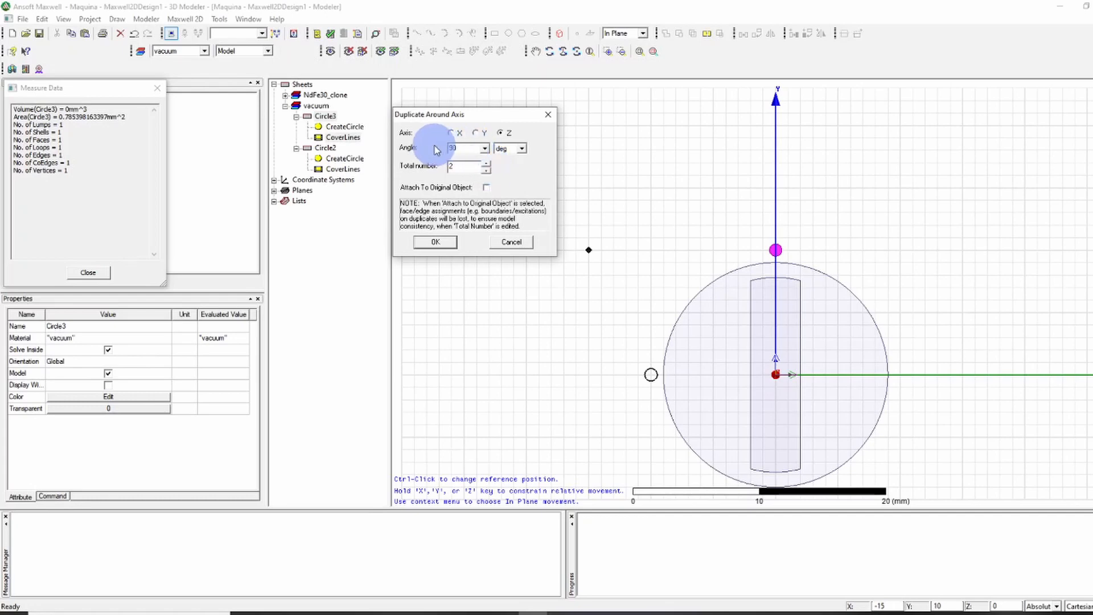
left_click(487, 164)
left_click(487, 164)
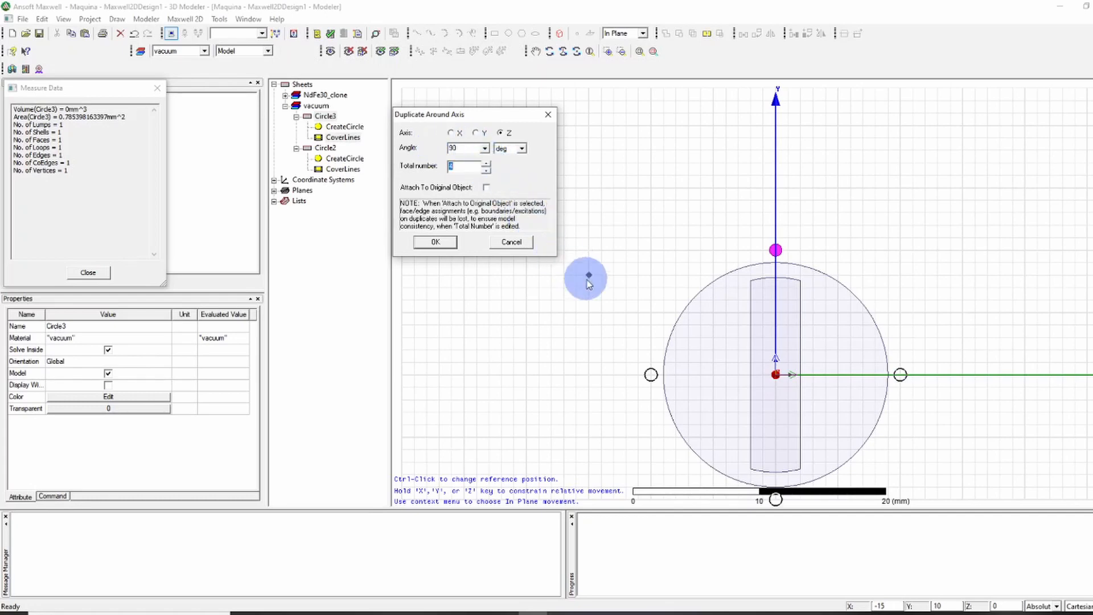
left_click_drag(634, 325, 606, 246, "shift")
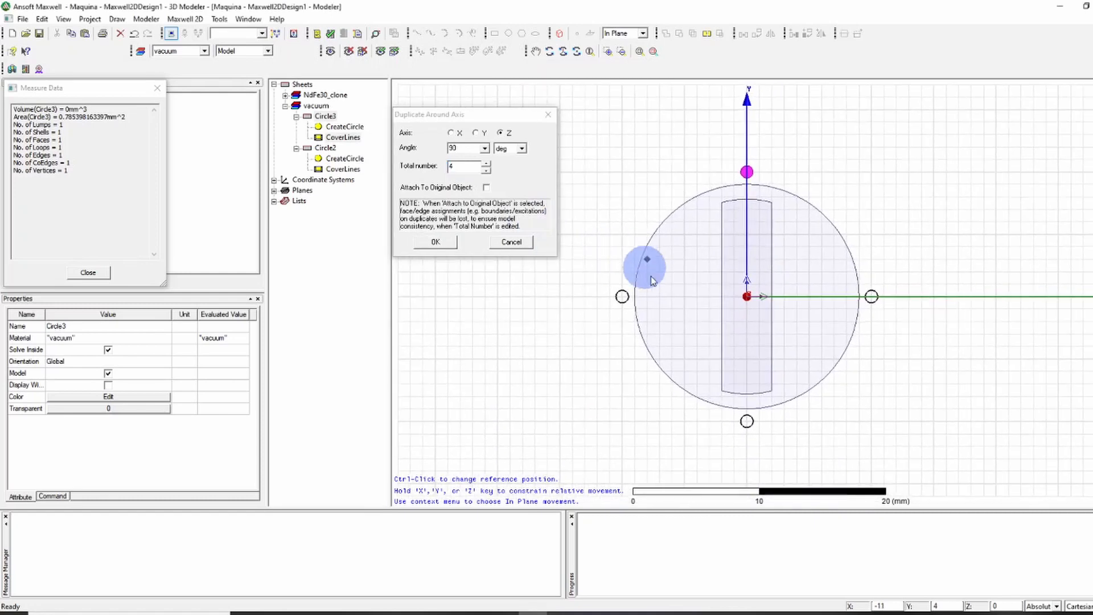
left_click(448, 244)
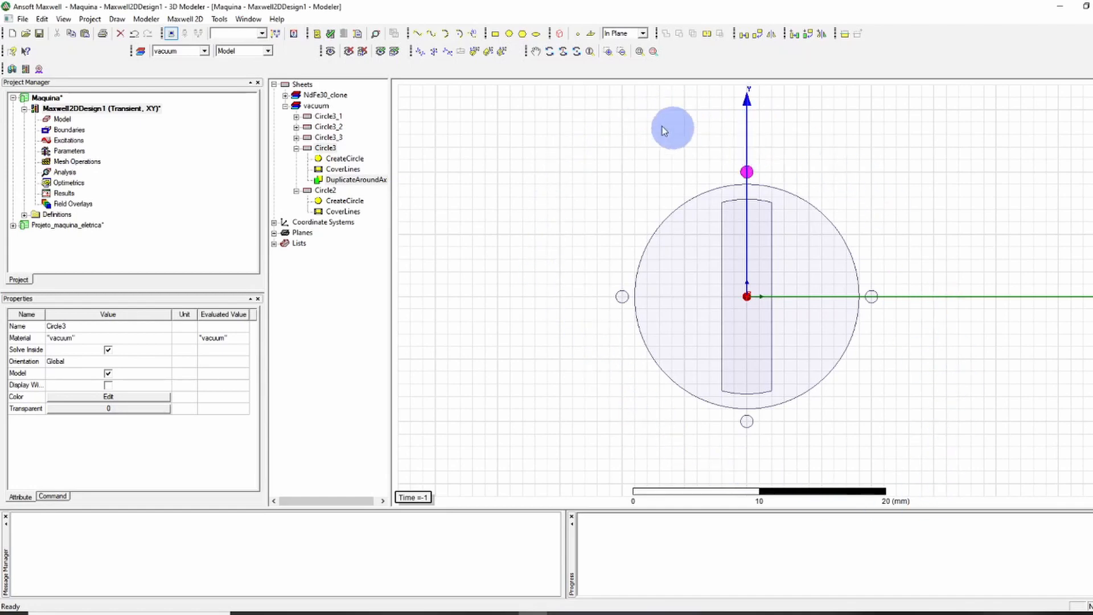
left_click(509, 33)
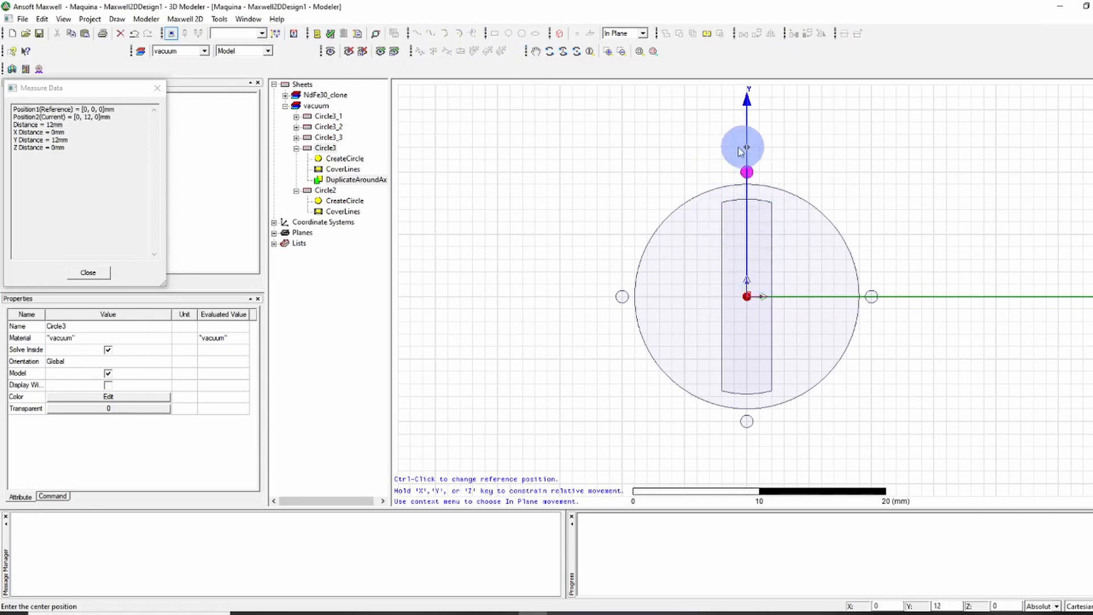
left_click(749, 298)
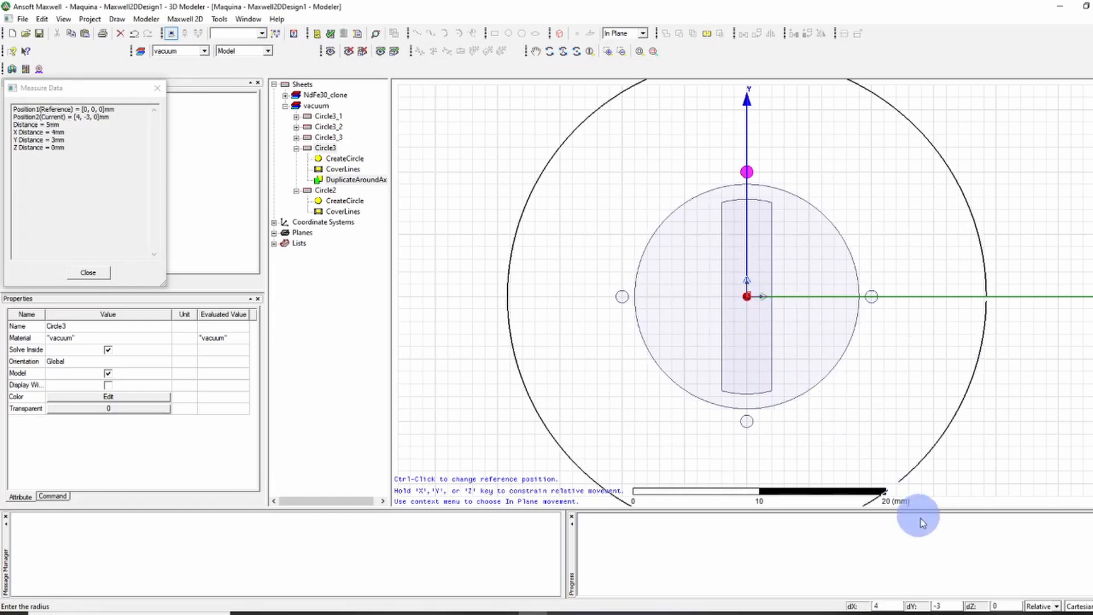
double_click(865, 603)
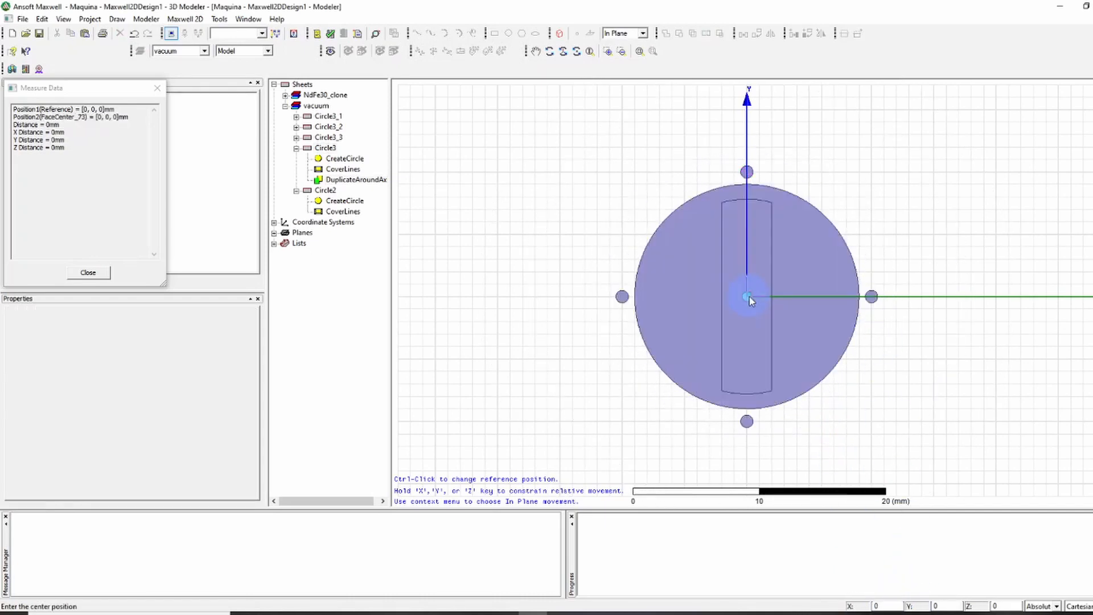
Draw an outer circle centred on the origin with a radius of 15 mm enclosing the four small circles
left_click(747, 297)
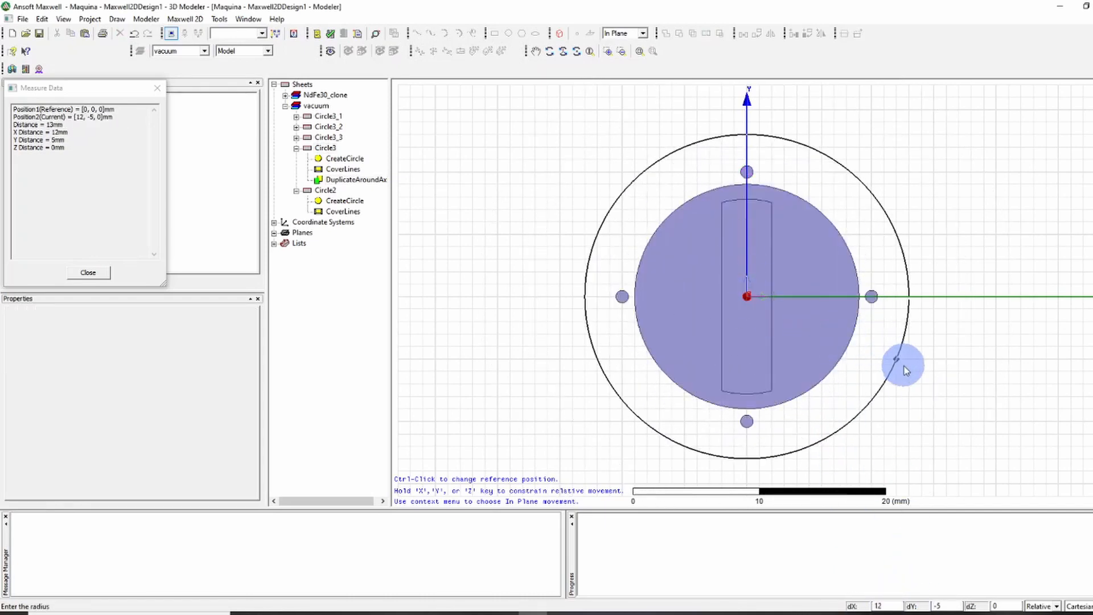
left_click_drag(887, 606, 872, 606)
key("BackSpace")
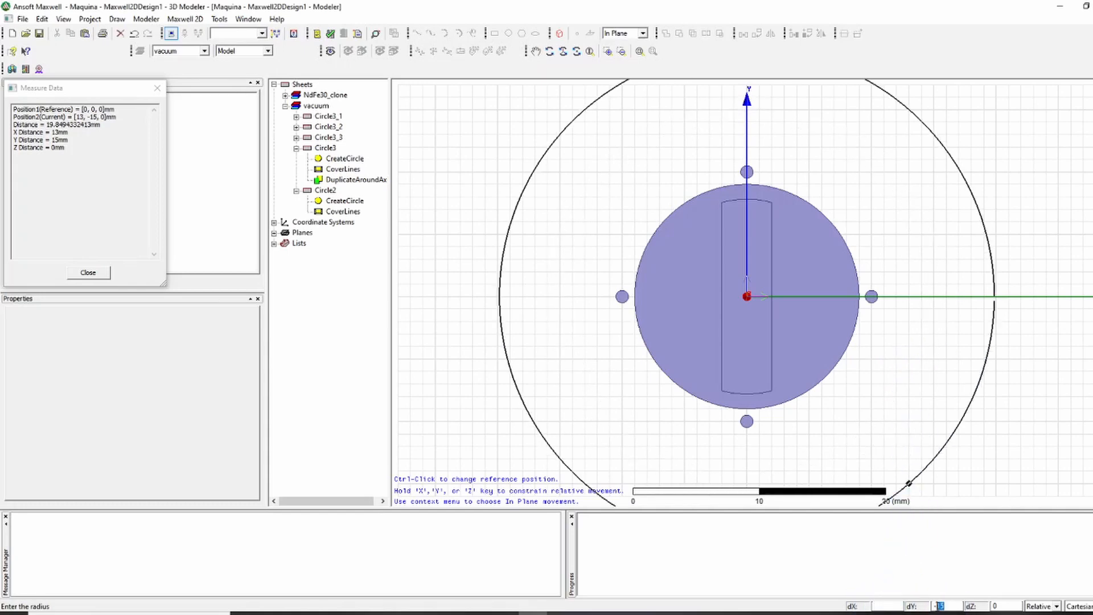
left_click_drag(951, 608, 932, 606)
key("BackSpace")
type("5")
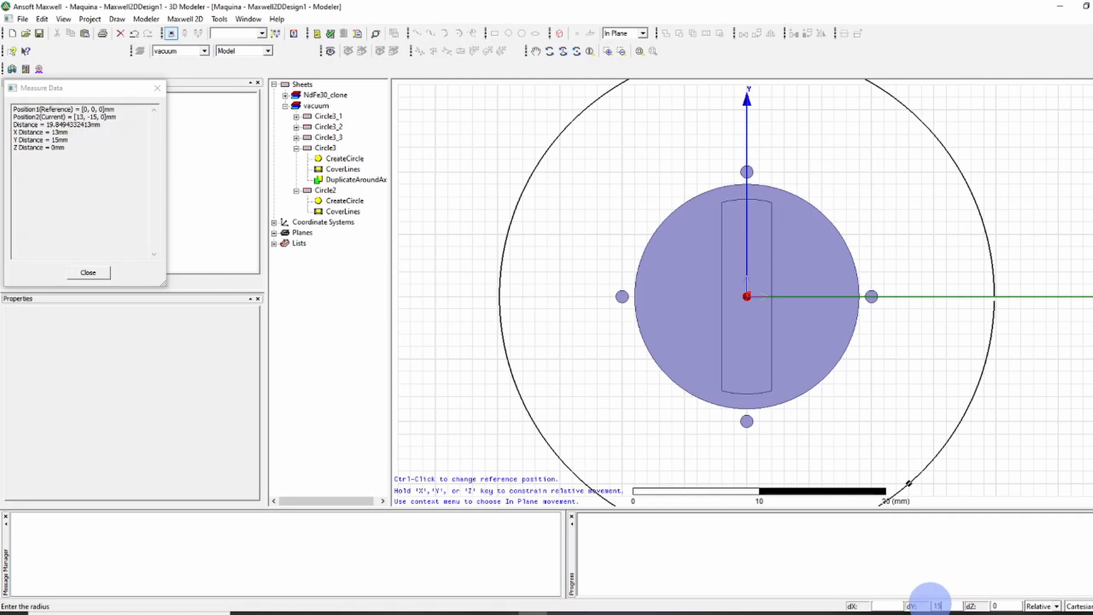
key("Return")
left_click(918, 216)
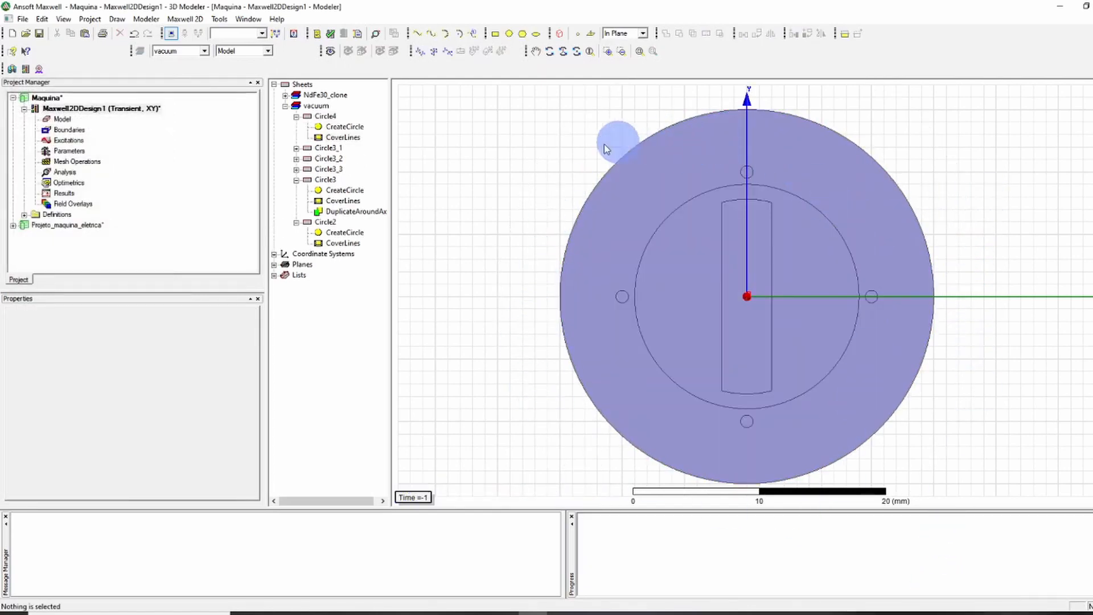
Collapse the circle entries in the model tree and rename the 9 mm radius circle around the magnet as band
left_click(296, 180)
left_click(296, 190)
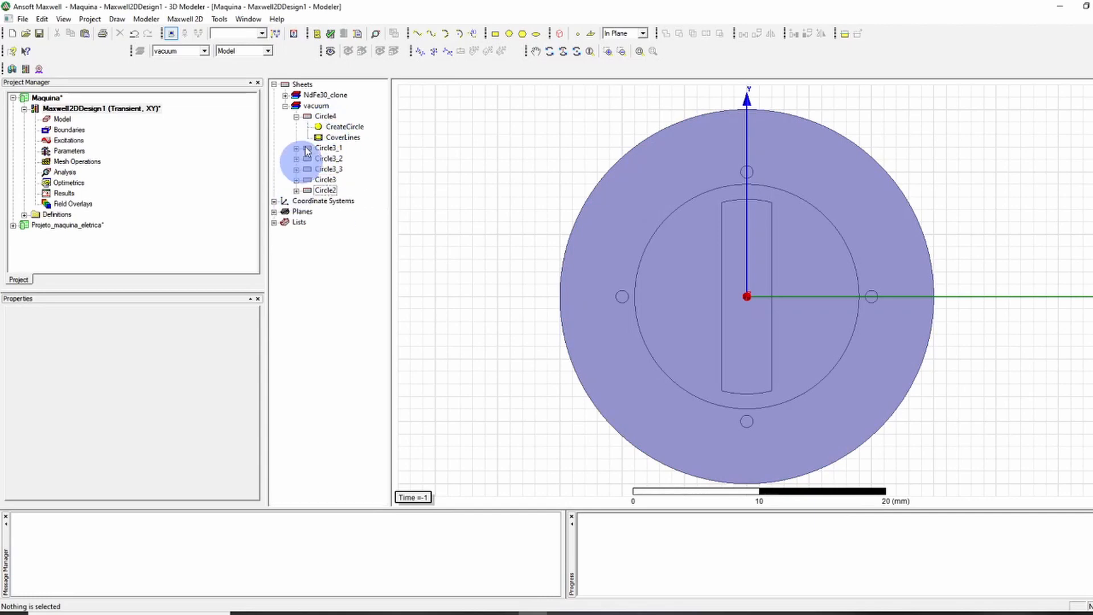
left_click(296, 116)
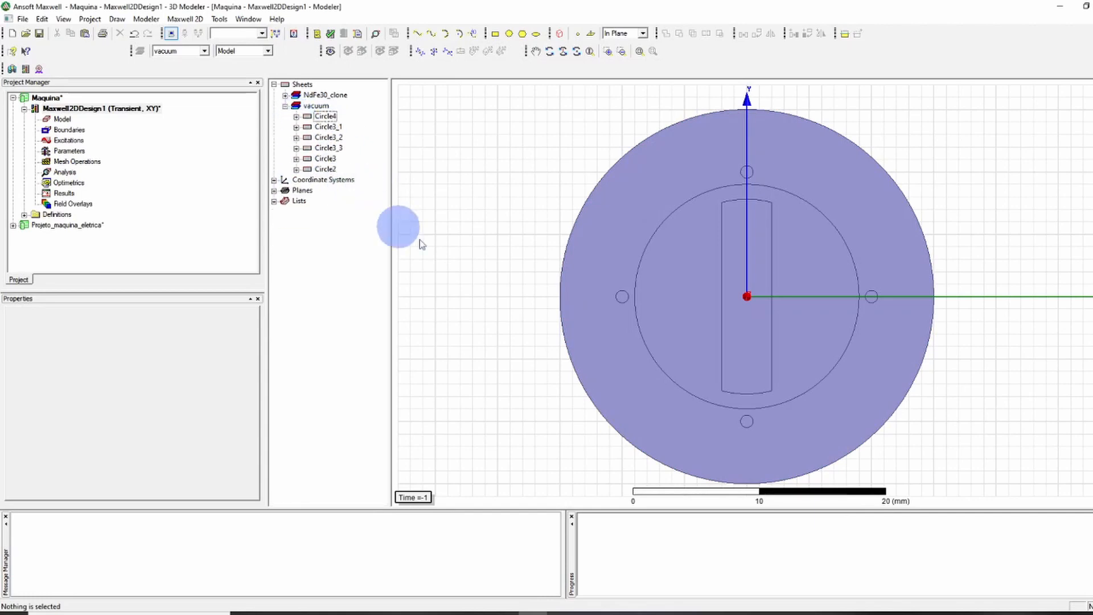
left_click(325, 169)
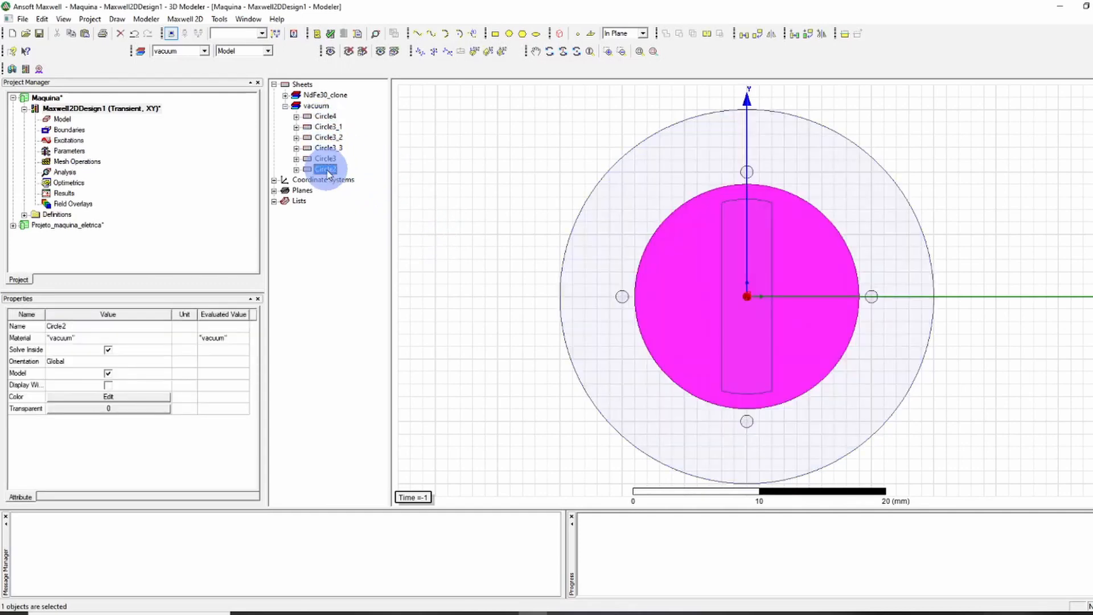
left_click(84, 326)
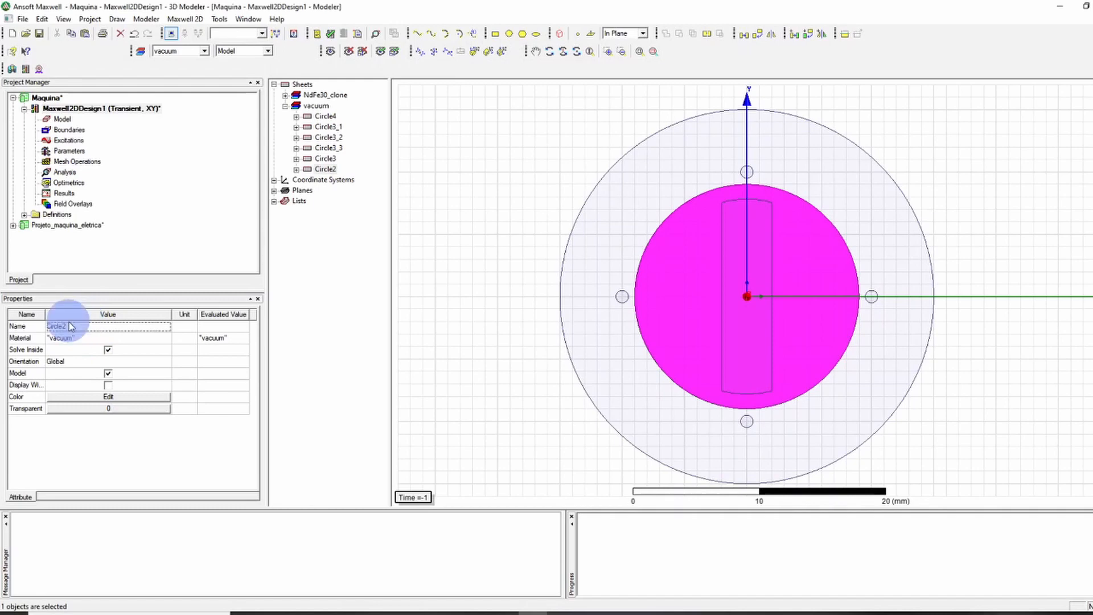
left_click(68, 326)
type("bar")
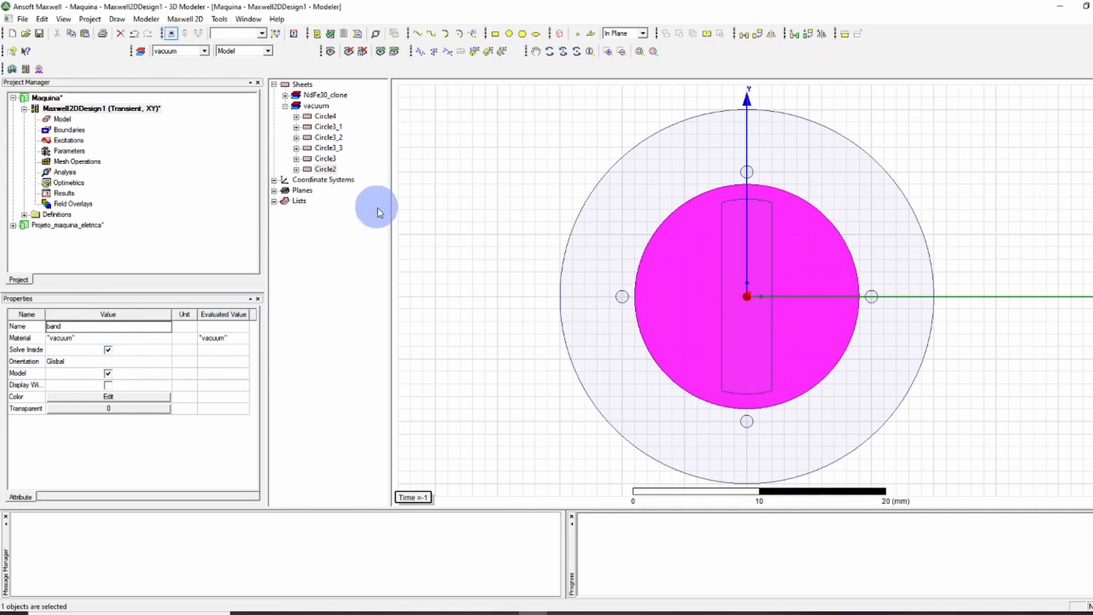
left_click(373, 168)
Rename the outer 15 mm radius circle as region
left_click(326, 127)
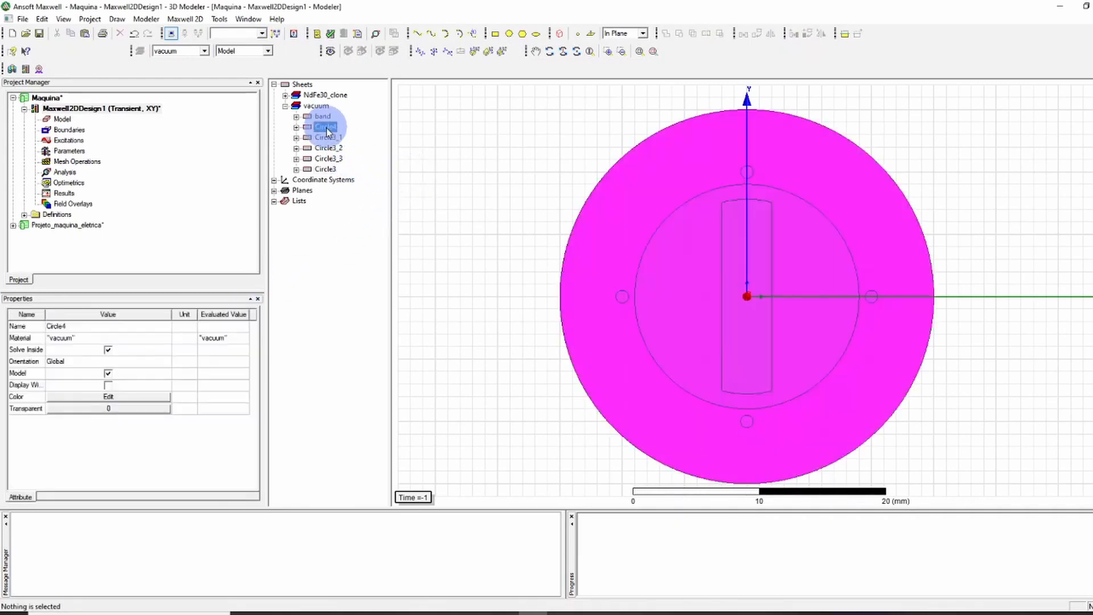
left_click(107, 326)
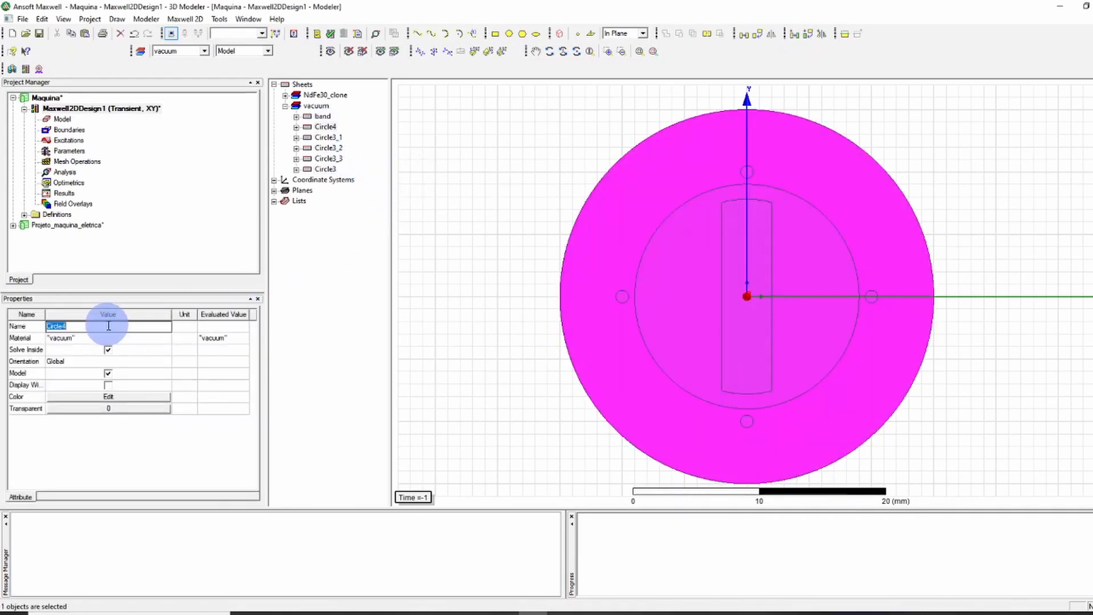
type("region")
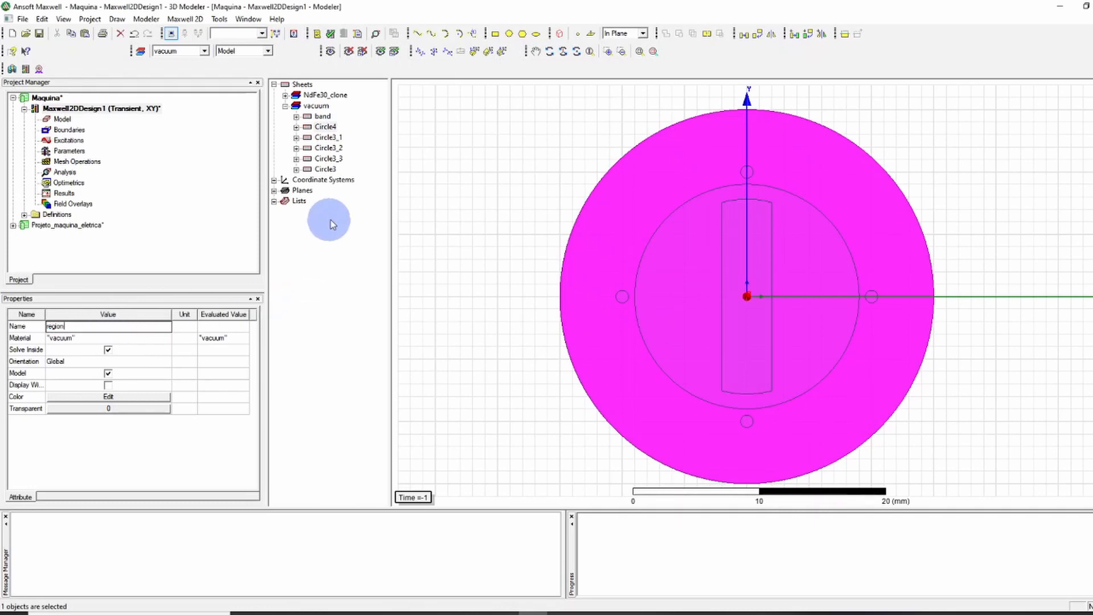
left_click(438, 230)
Select the four small circles together and rename them as coils
left_click(333, 138)
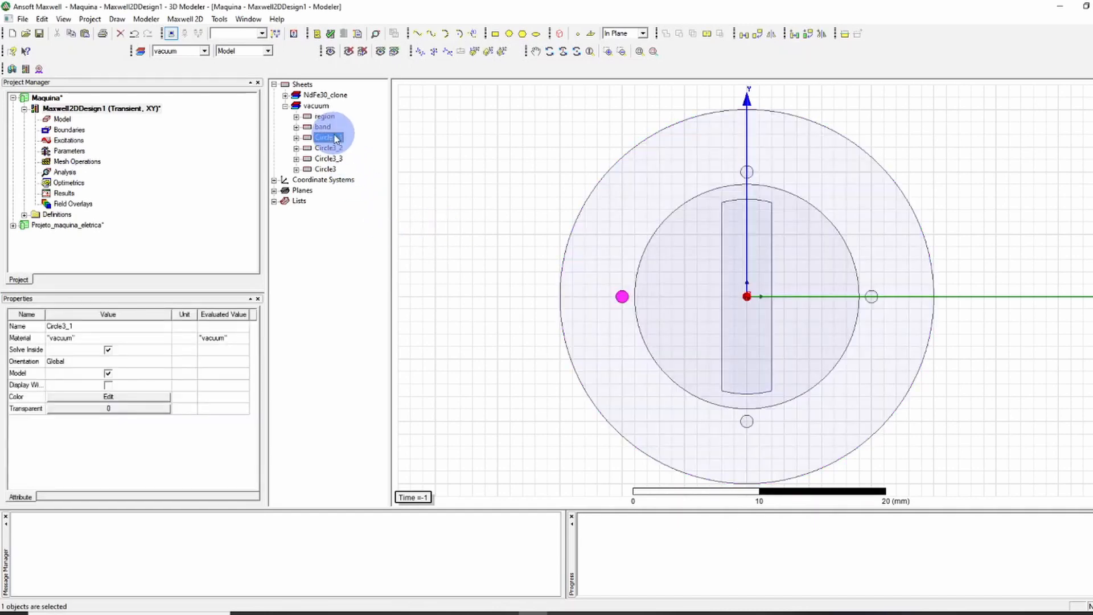
left_click(333, 148, "ctrl")
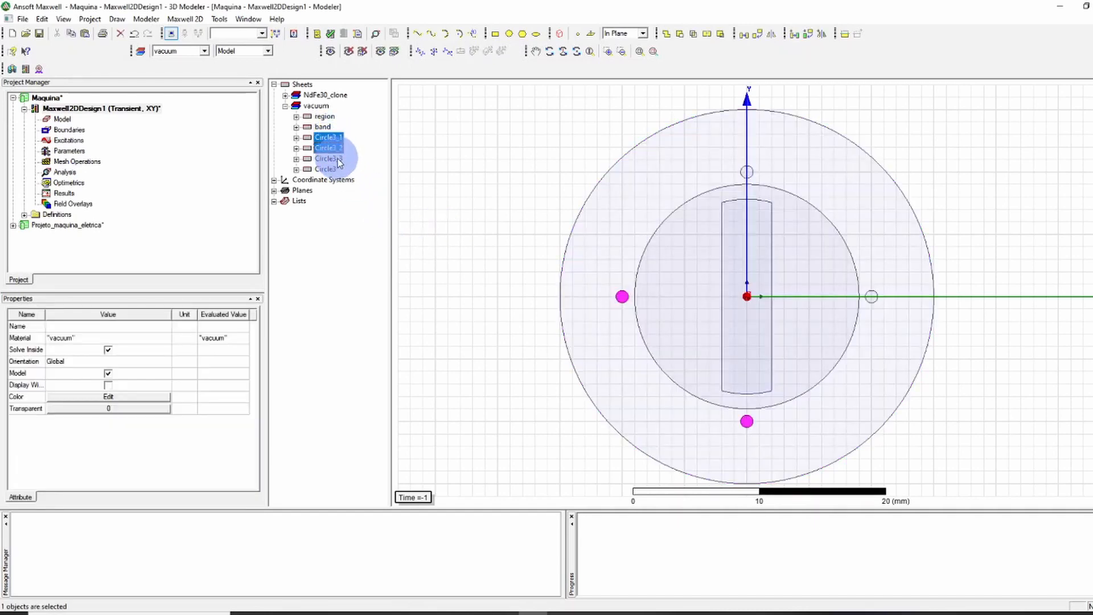
left_click(335, 159, "ctrl")
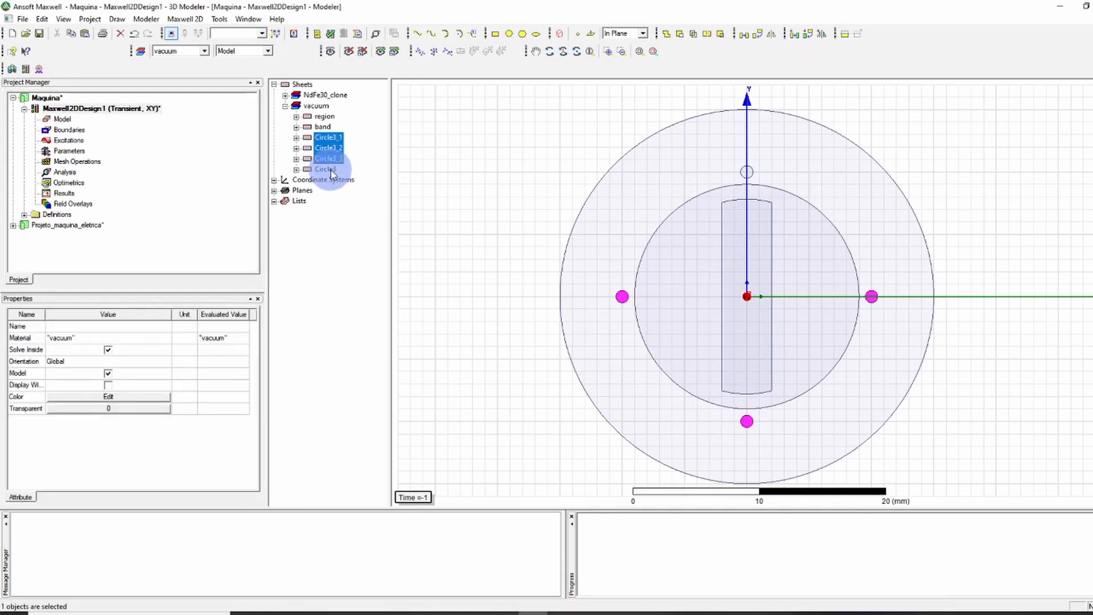
left_click(333, 170, "ctrl")
left_click(113, 327)
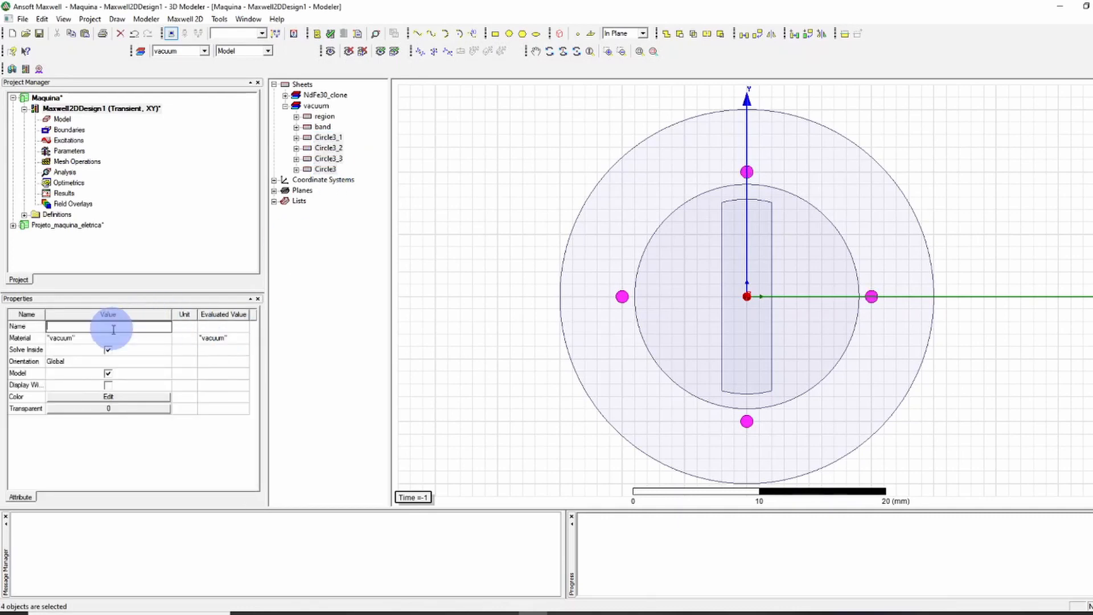
type("coils")
key("Return")
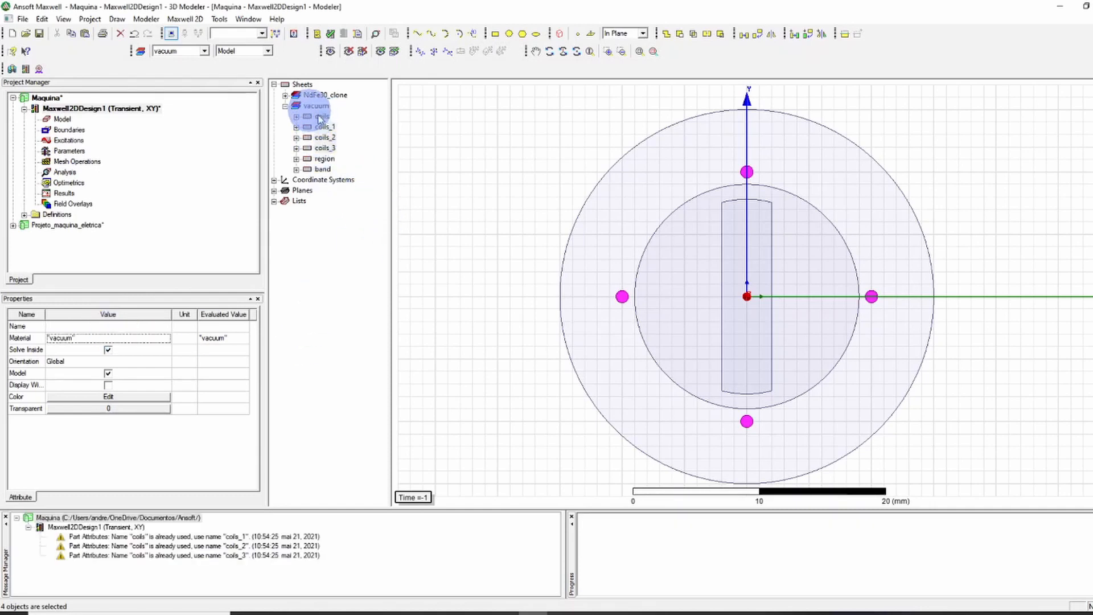
Assign the copper material from the system library to the four coils
left_click(89, 337)
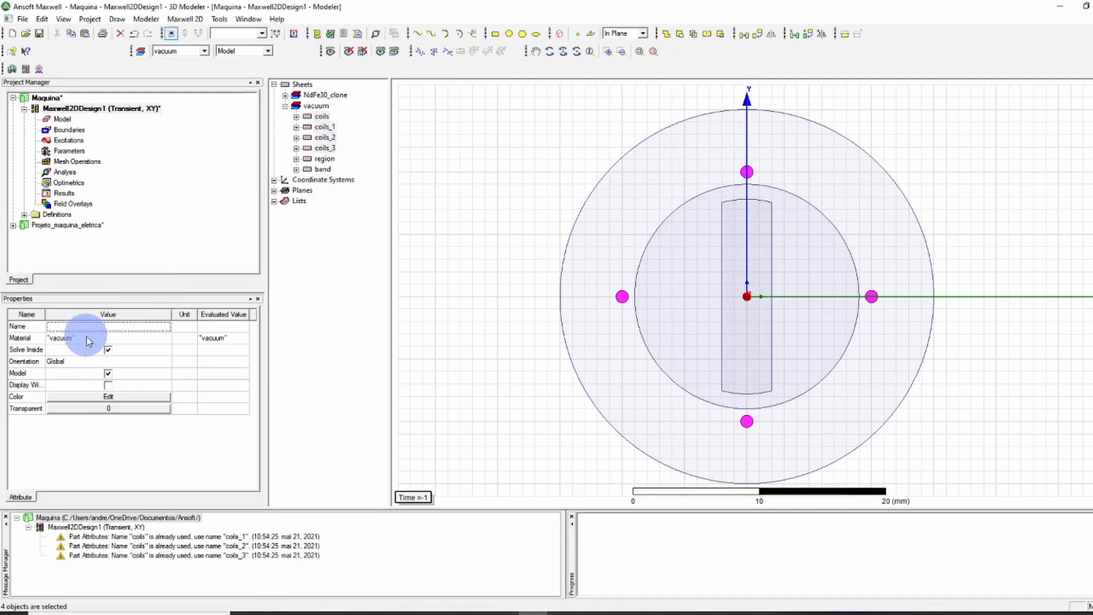
left_click(102, 348)
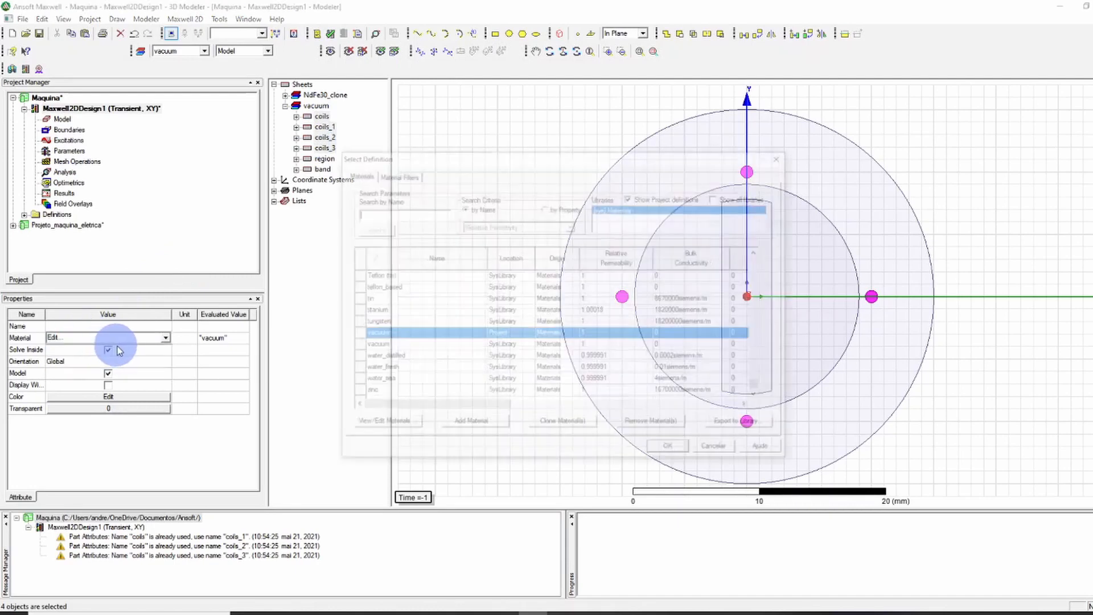
left_click(390, 214)
type("co")
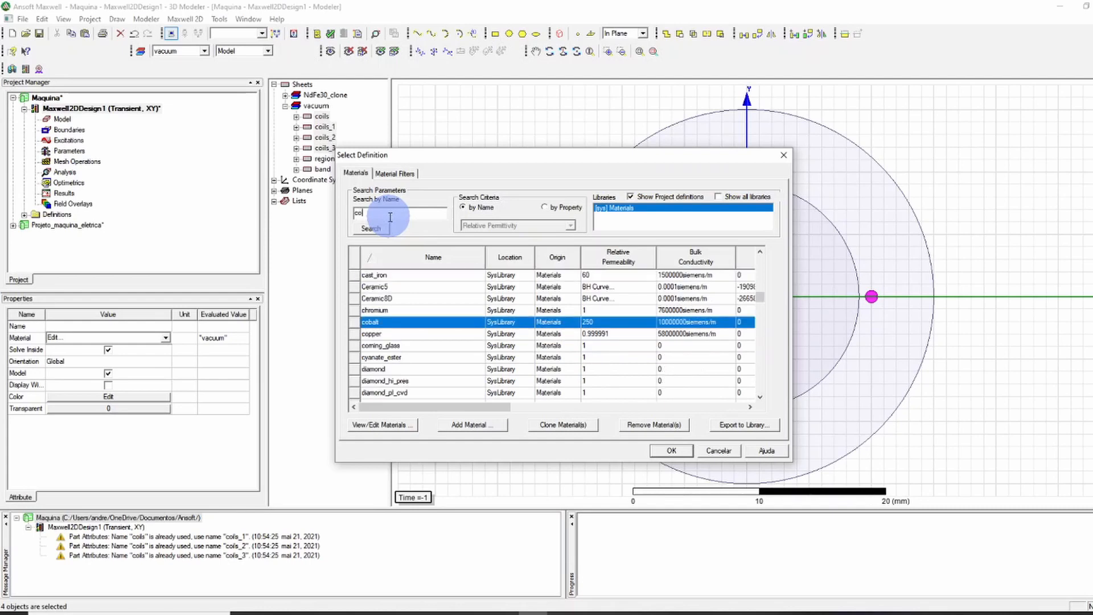
left_click(455, 334)
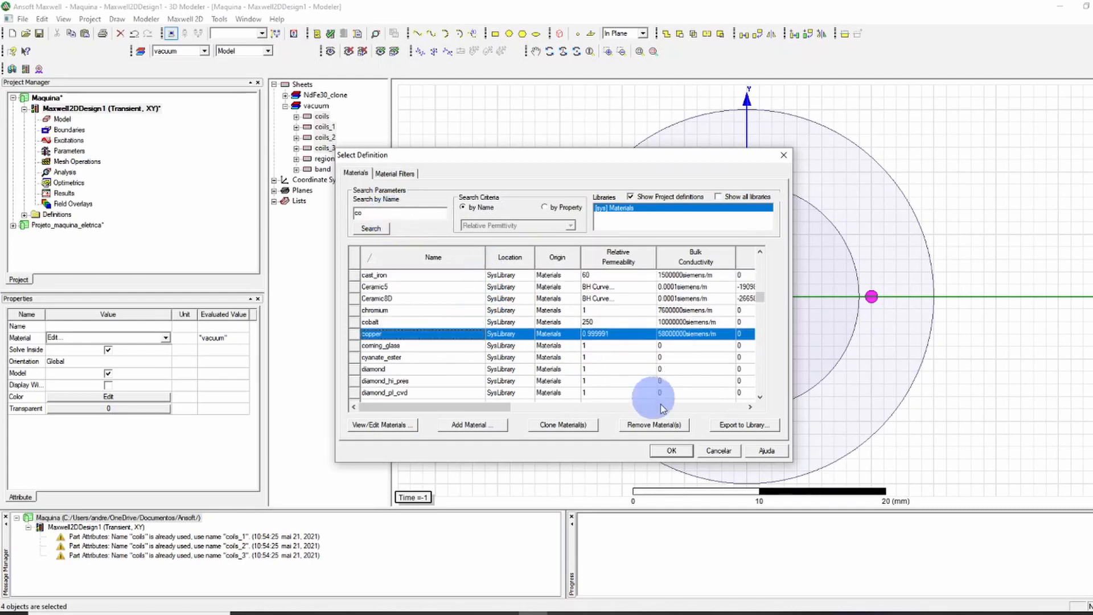
left_click(671, 451)
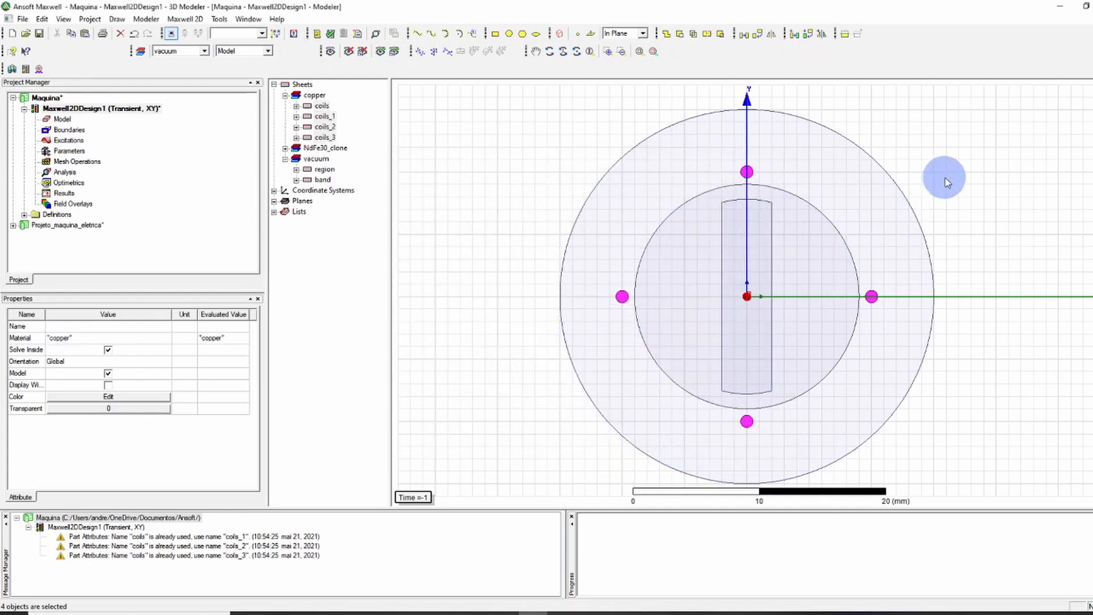
left_click(957, 154)
Set the transparency of the outer region circle to 0.6
left_click(285, 148)
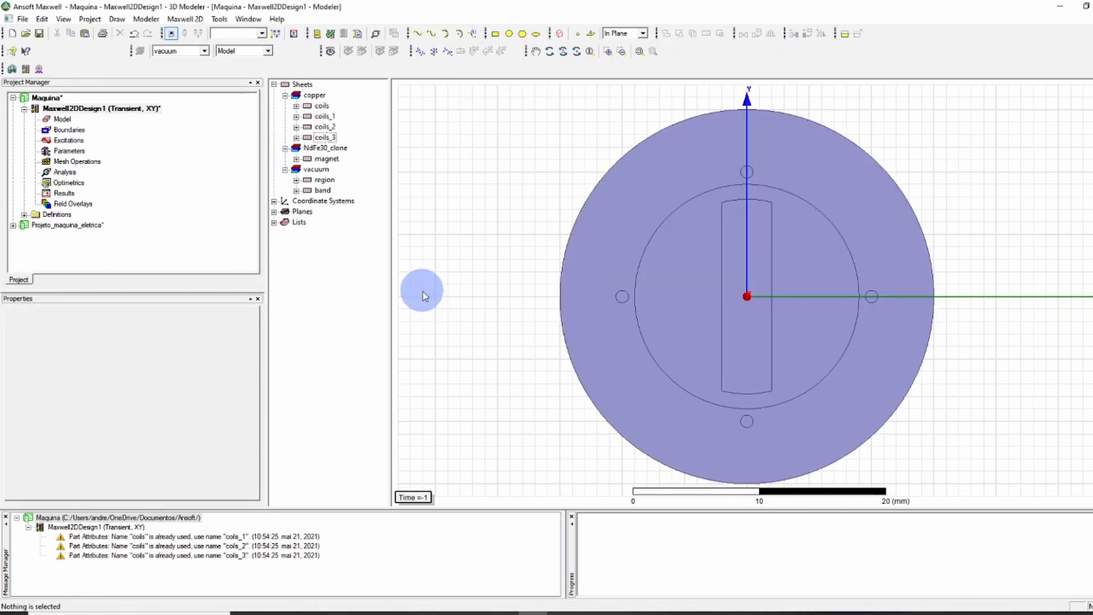
left_click(318, 181)
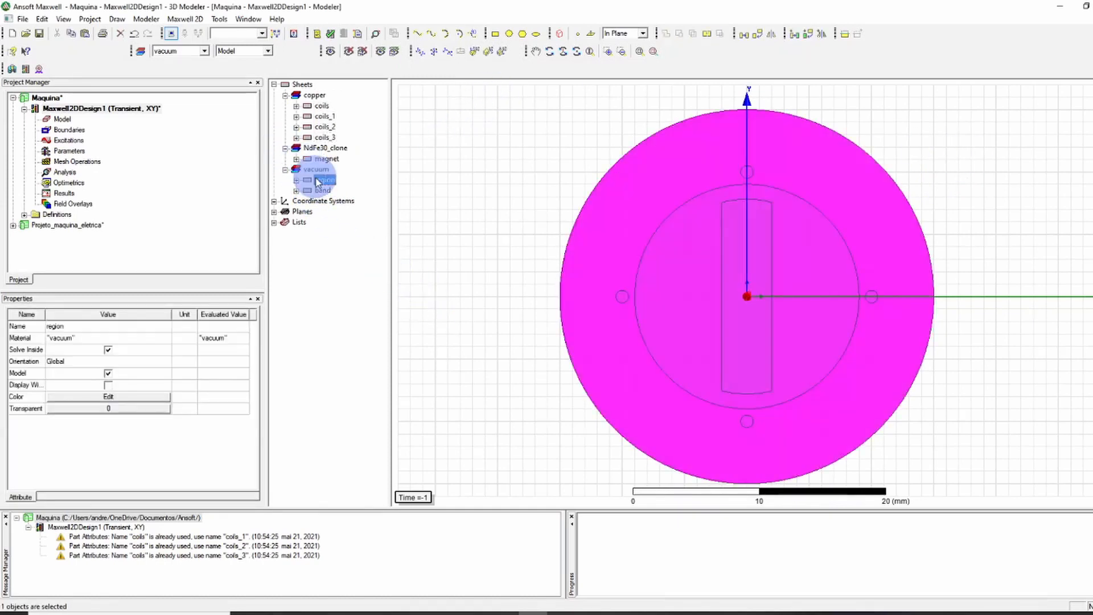
left_click(88, 409)
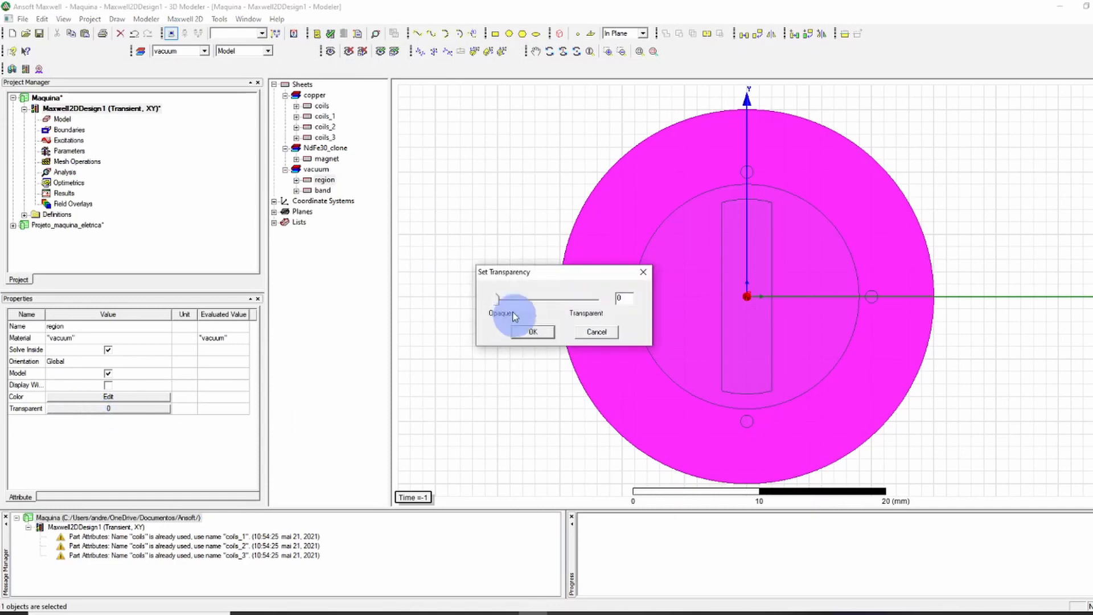
left_click_drag(497, 299, 551, 308)
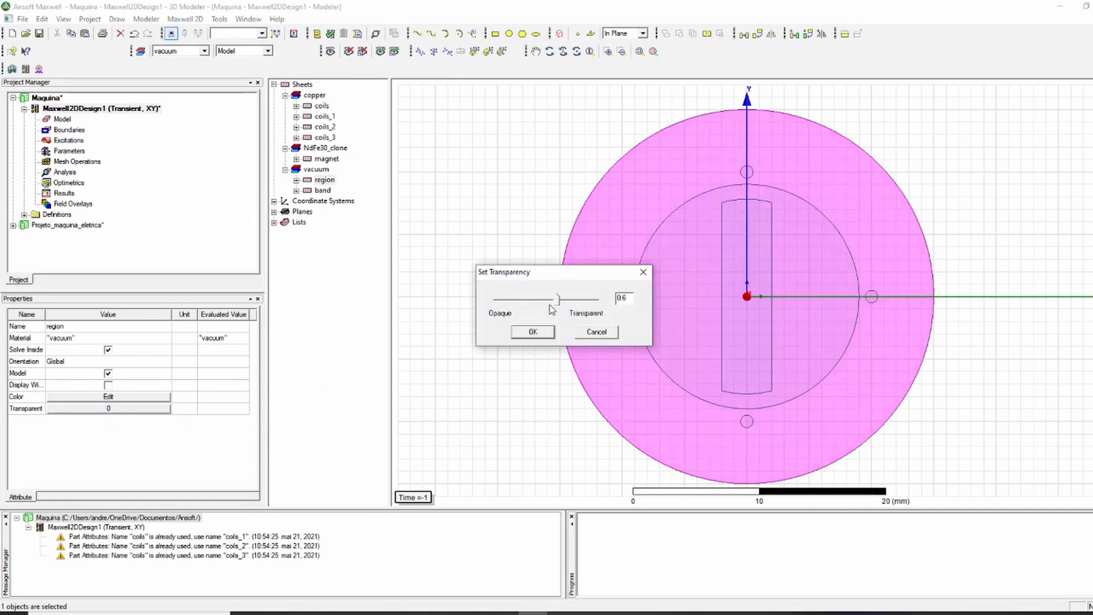
left_click(538, 333)
left_click(502, 292)
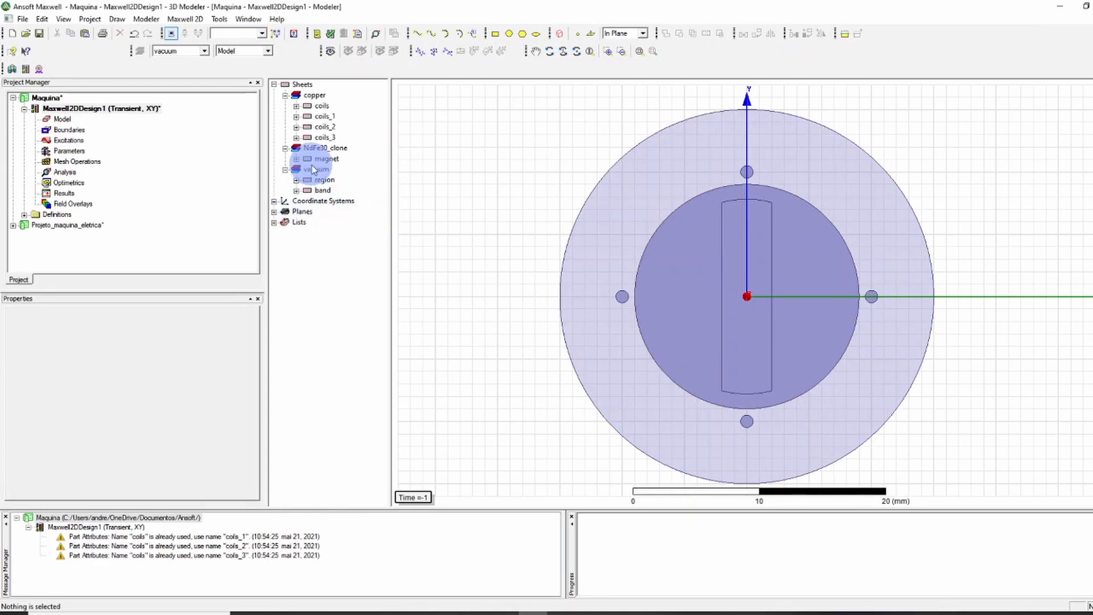
Set the transparency of the band circle to 0.4
left_click(323, 179)
left_click(323, 190)
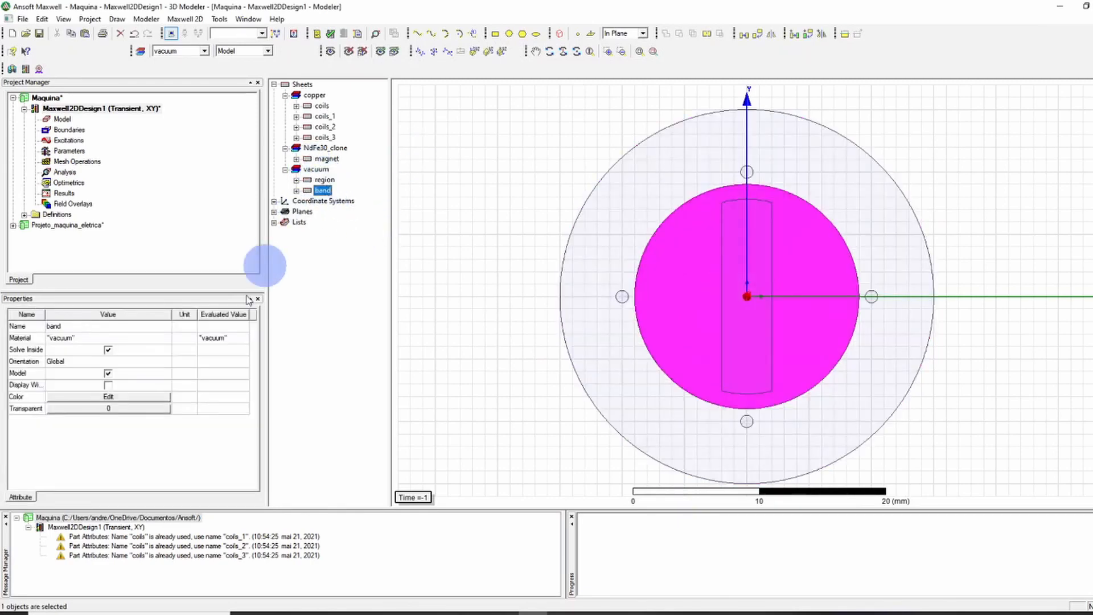
left_click(117, 408)
left_click_drag(494, 300, 537, 300)
left_click(534, 333)
left_click(952, 174)
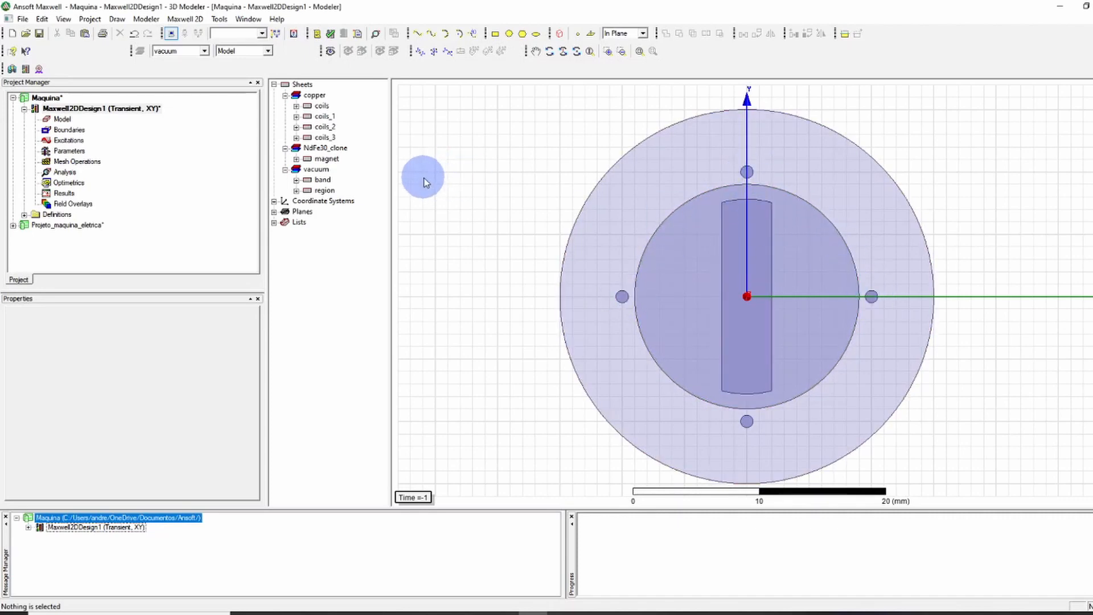
Assign a band motion setup to the band circle with rotation as the motion type about the positive Global Z axis
left_click(319, 181)
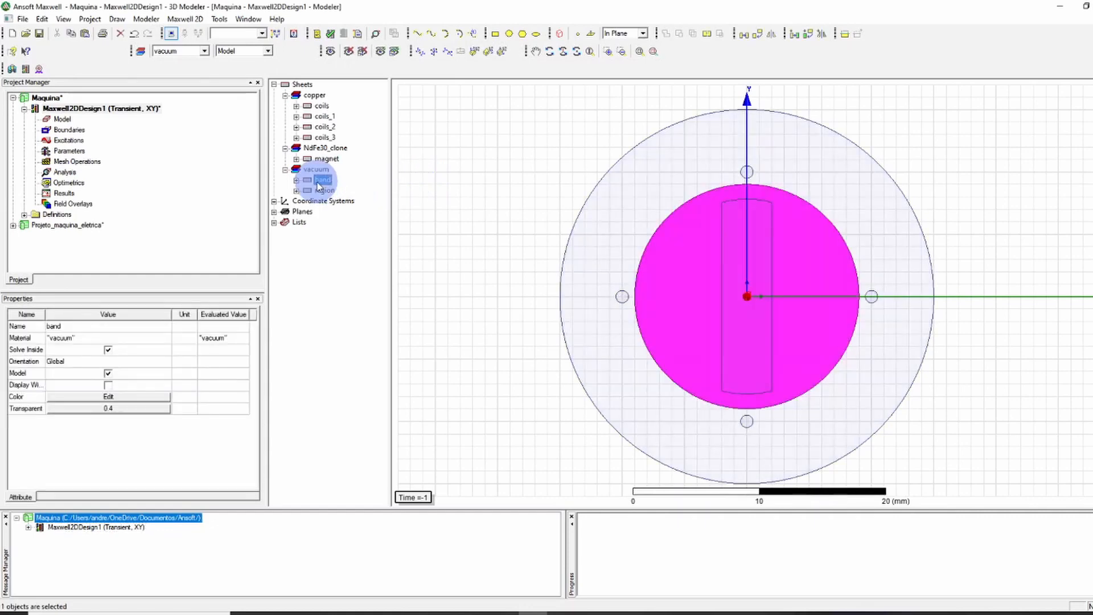
right_click(317, 183)
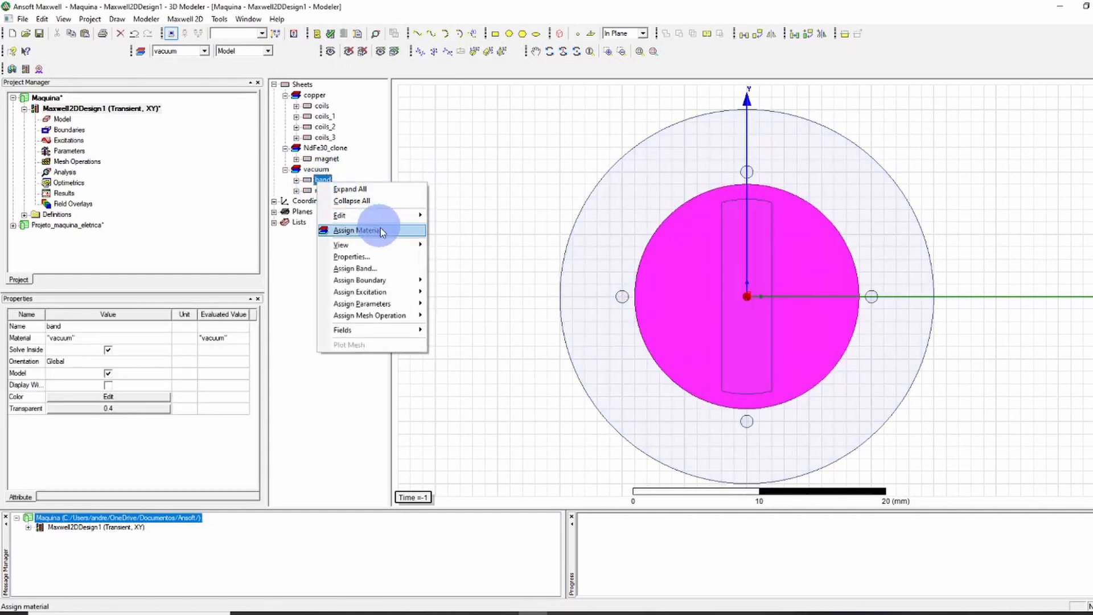
left_click(409, 268)
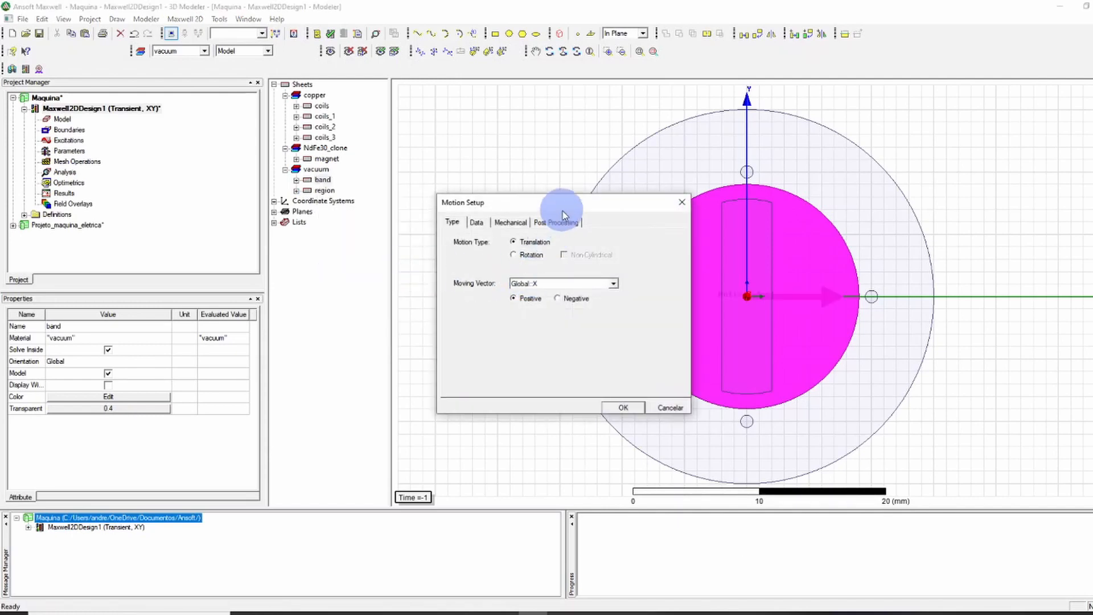
left_click_drag(563, 207, 456, 144)
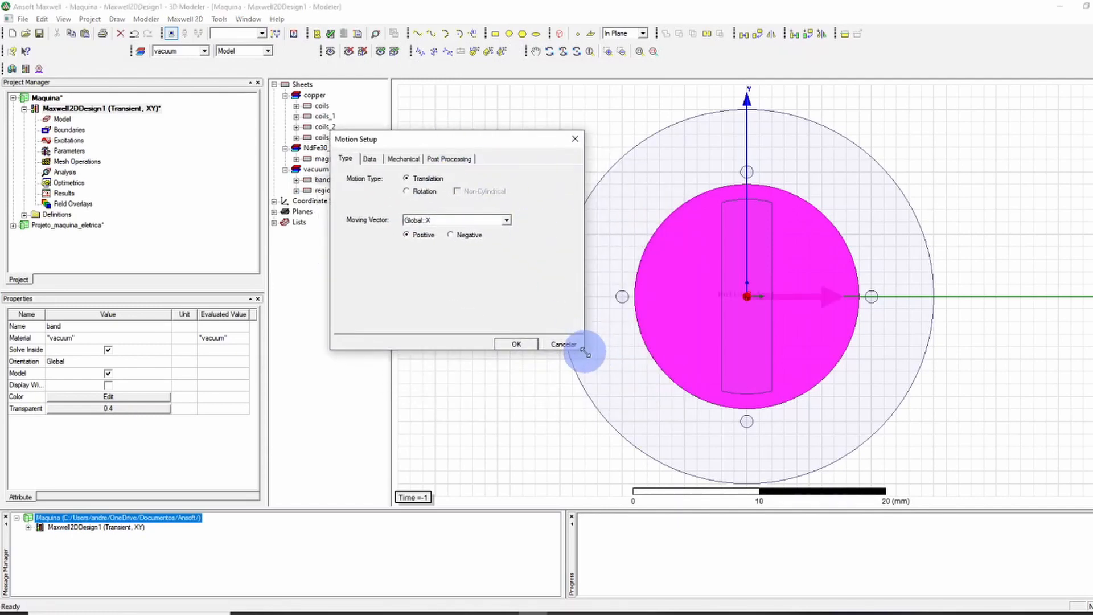
left_click_drag(476, 143, 449, 128)
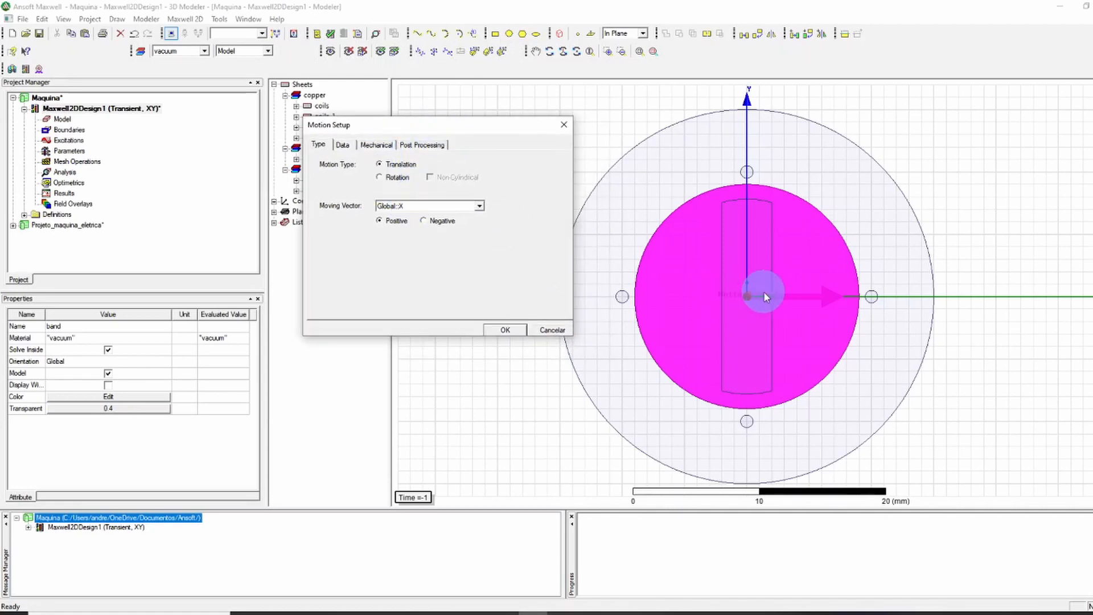
left_click(379, 176)
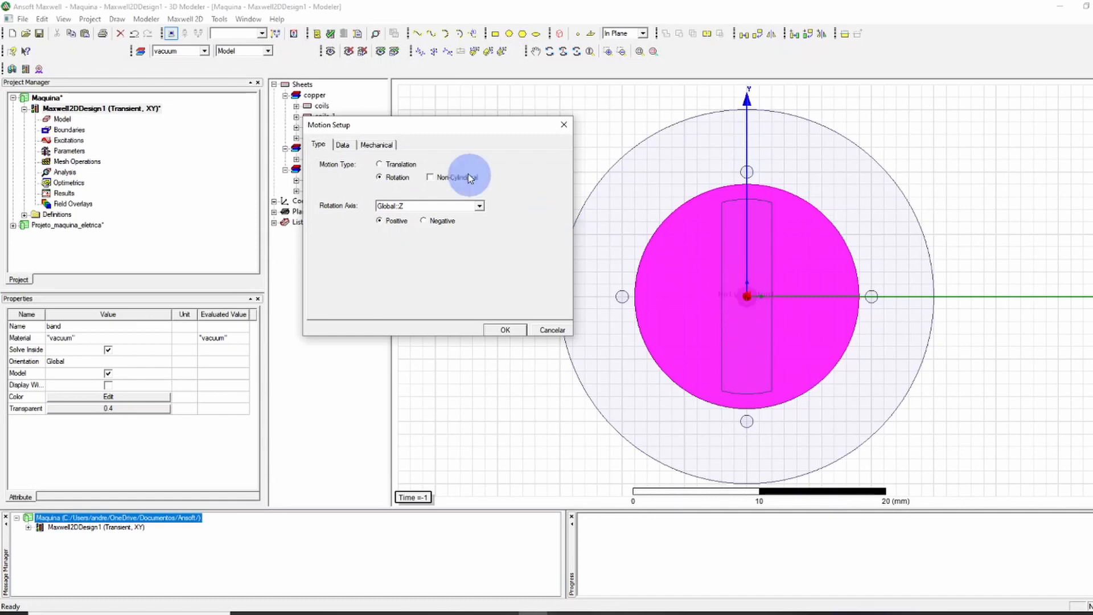
Set the band's angular velocity to 360 deg_per_sec and apply the motion setup
left_click(379, 145)
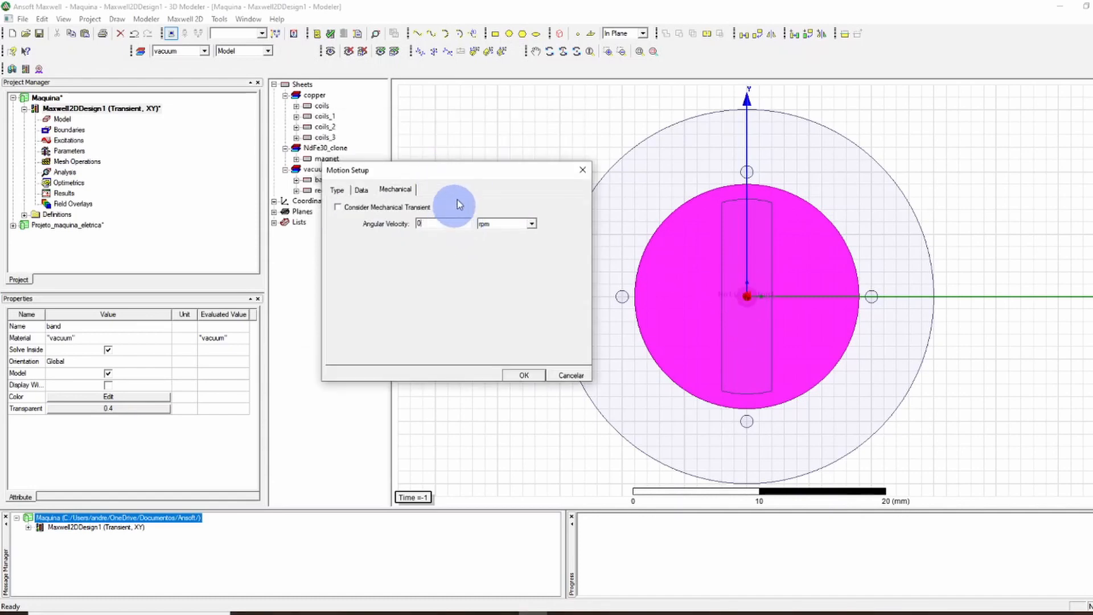
left_click_drag(459, 177, 440, 161)
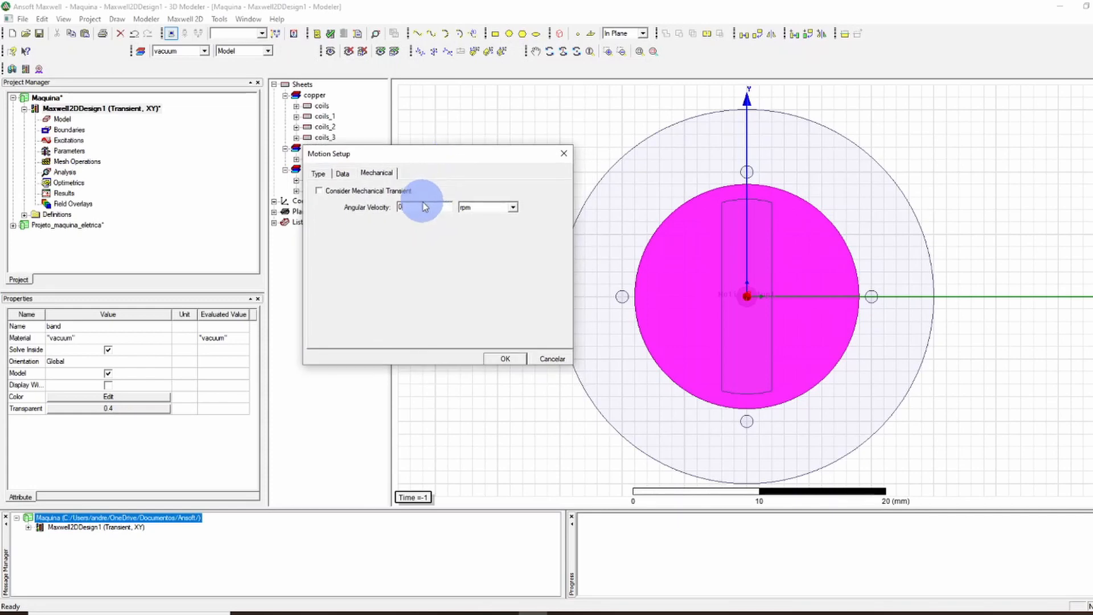
left_click(513, 207)
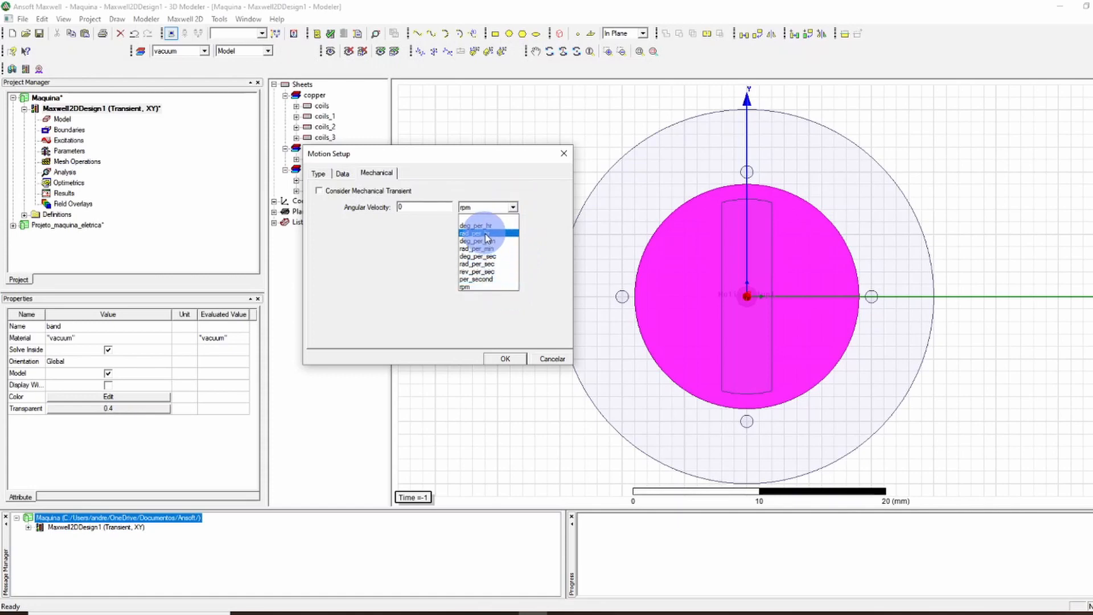
left_click(491, 262)
left_click_drag(428, 208, 392, 203)
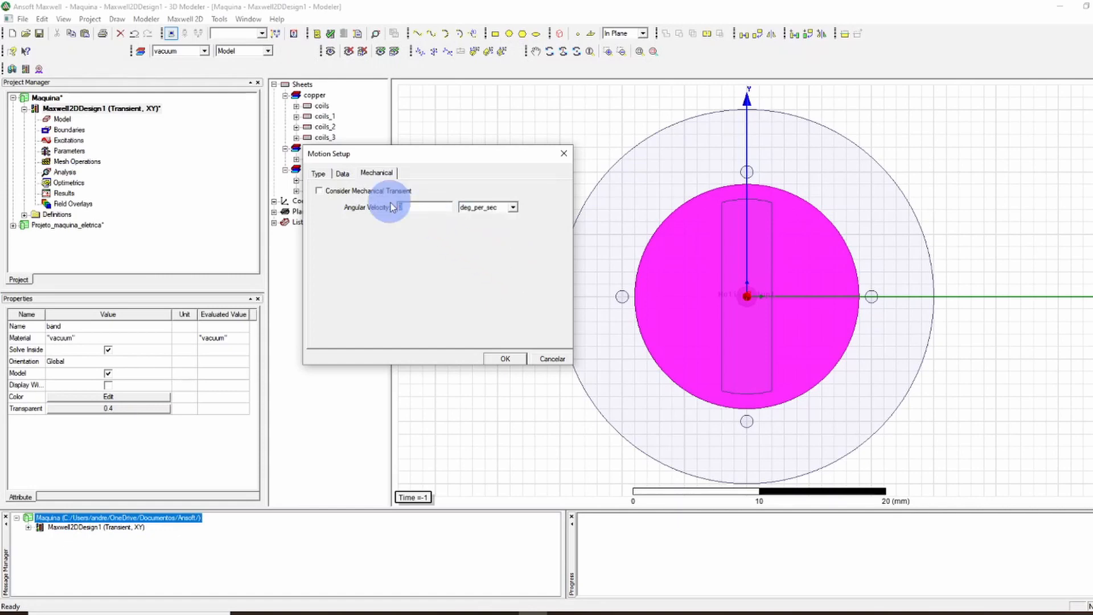
type("360")
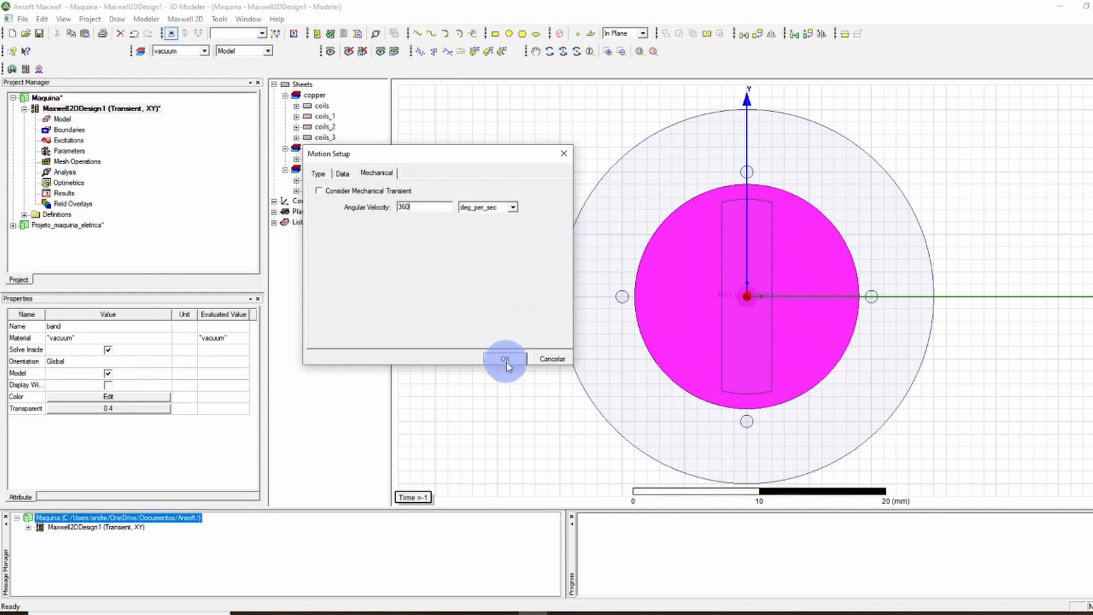
left_click(318, 174)
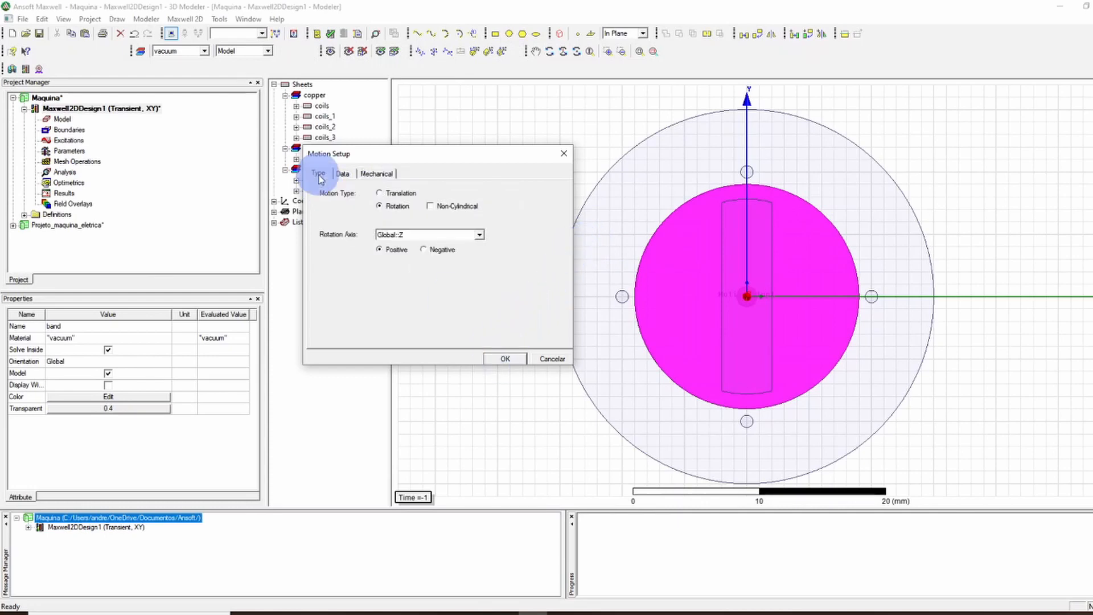
left_click(503, 357)
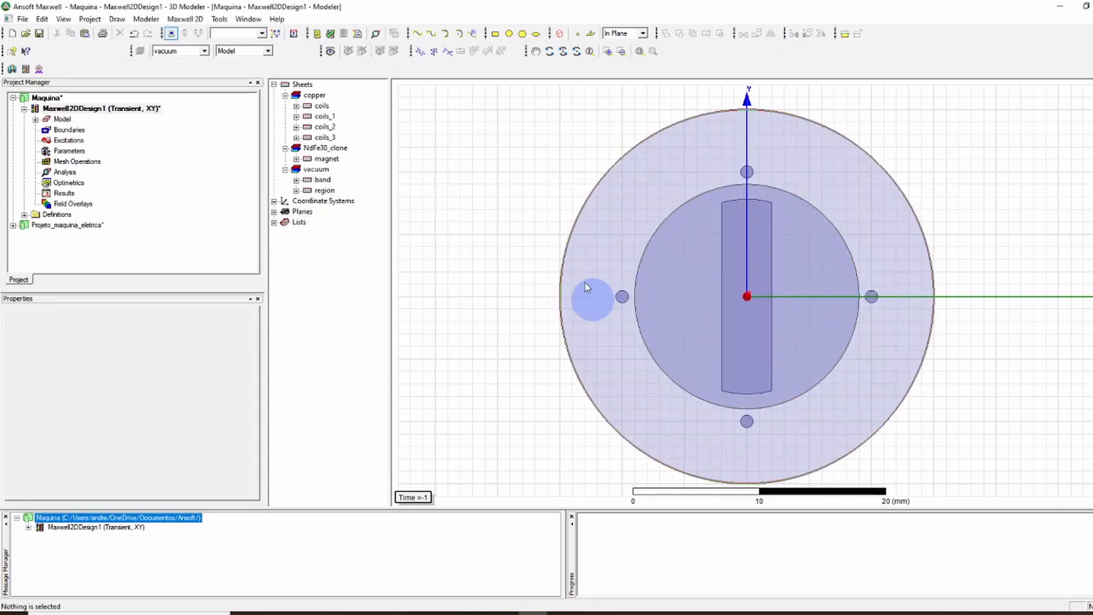
Hide the outer region circle and assign an end connection excitation to the four coils
left_click(623, 194)
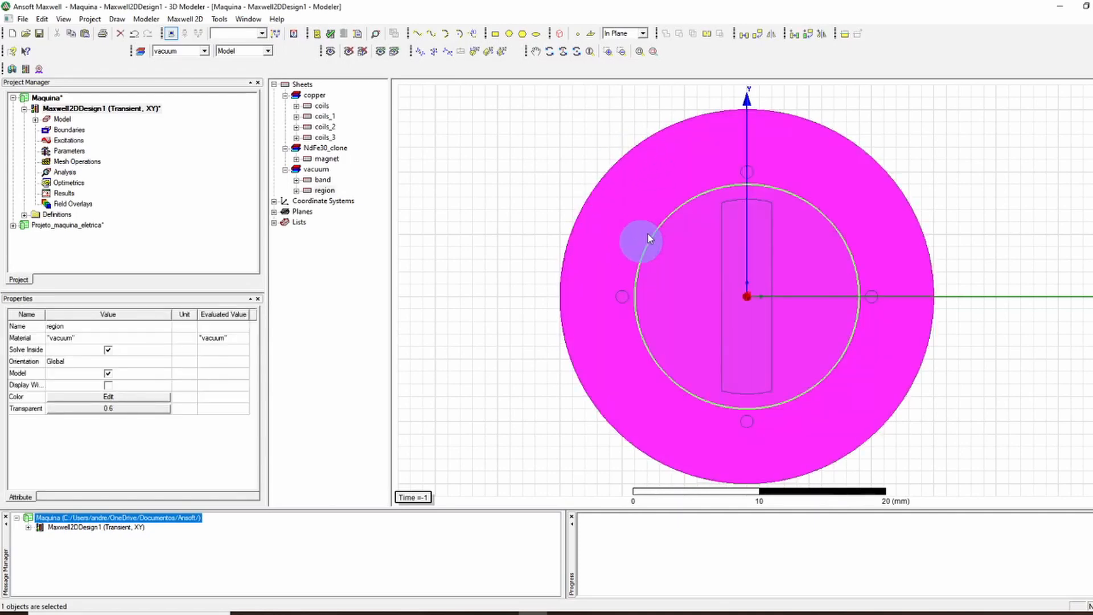
left_click(349, 52)
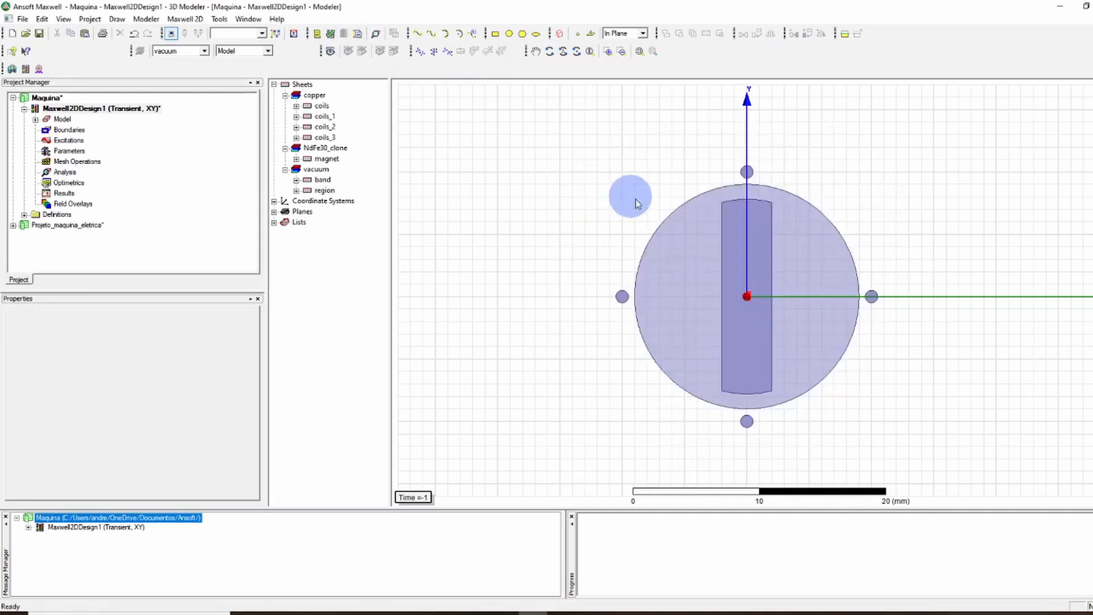
left_click(622, 297)
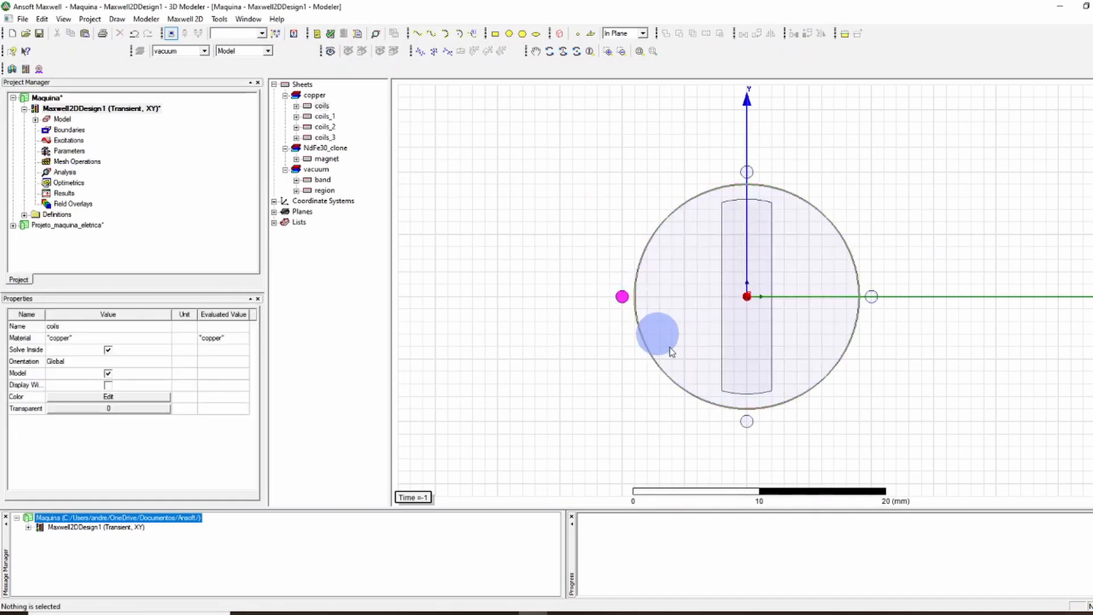
left_click(746, 422, "ctrl")
left_click(871, 296, "ctrl")
left_click(746, 172, "ctrl")
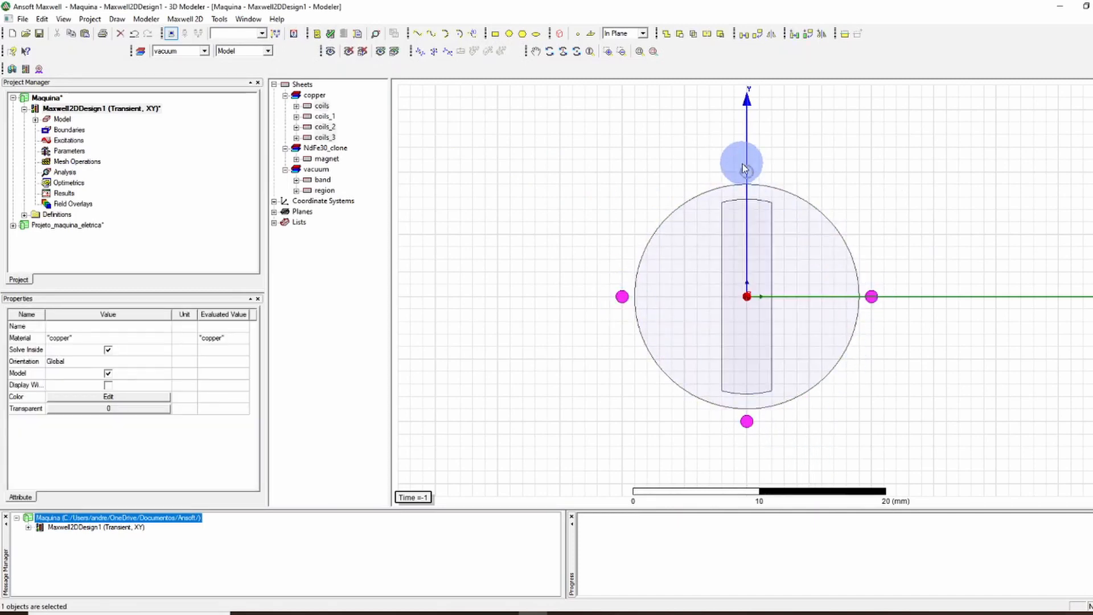
right_click(849, 197)
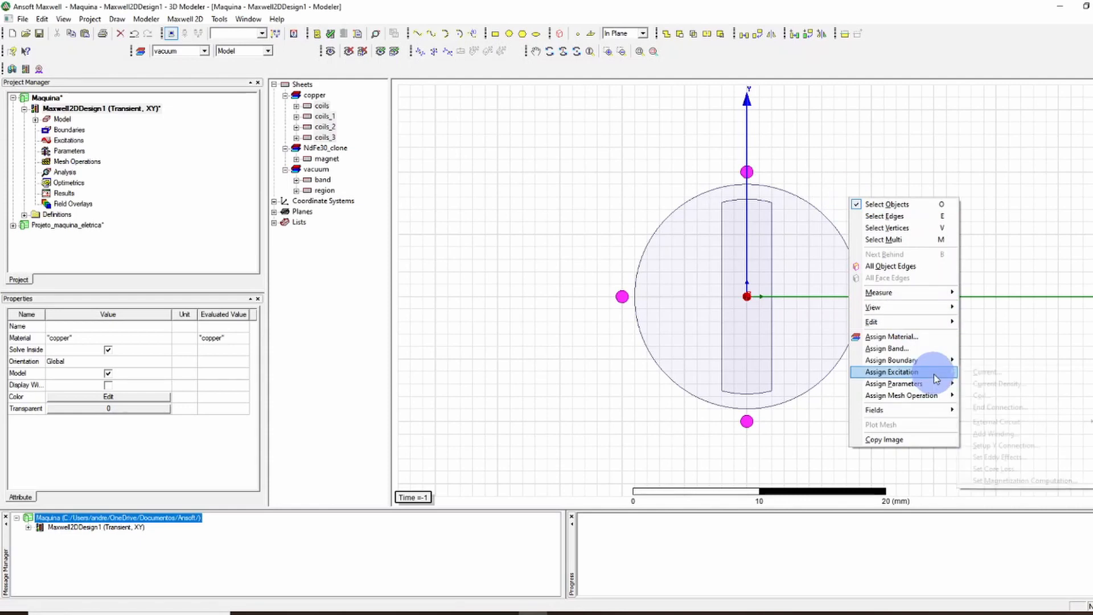
mouse_move(936, 372)
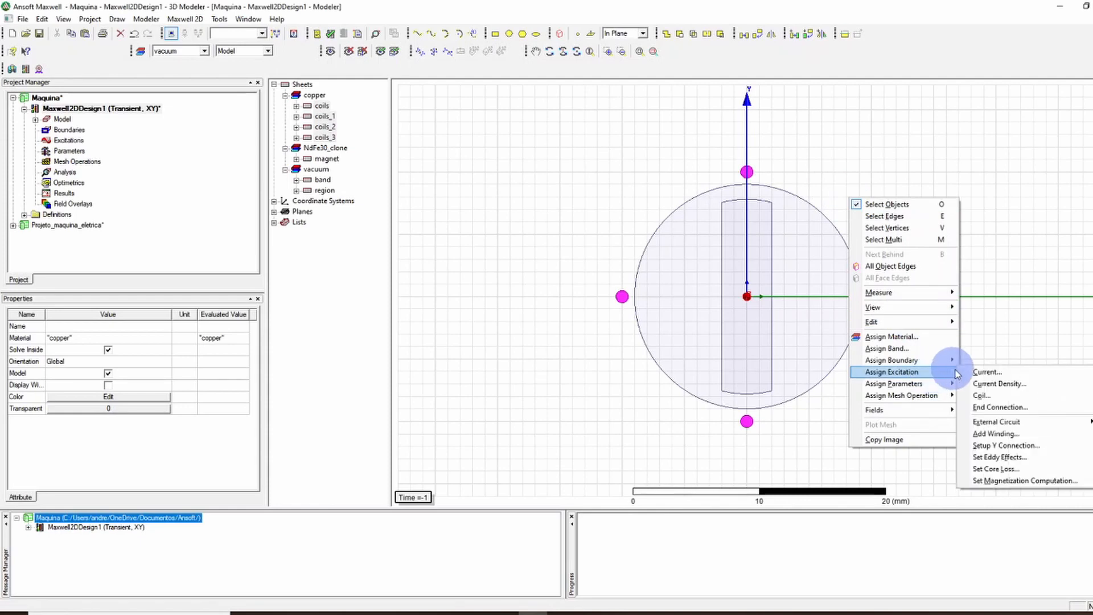
left_click(1015, 408)
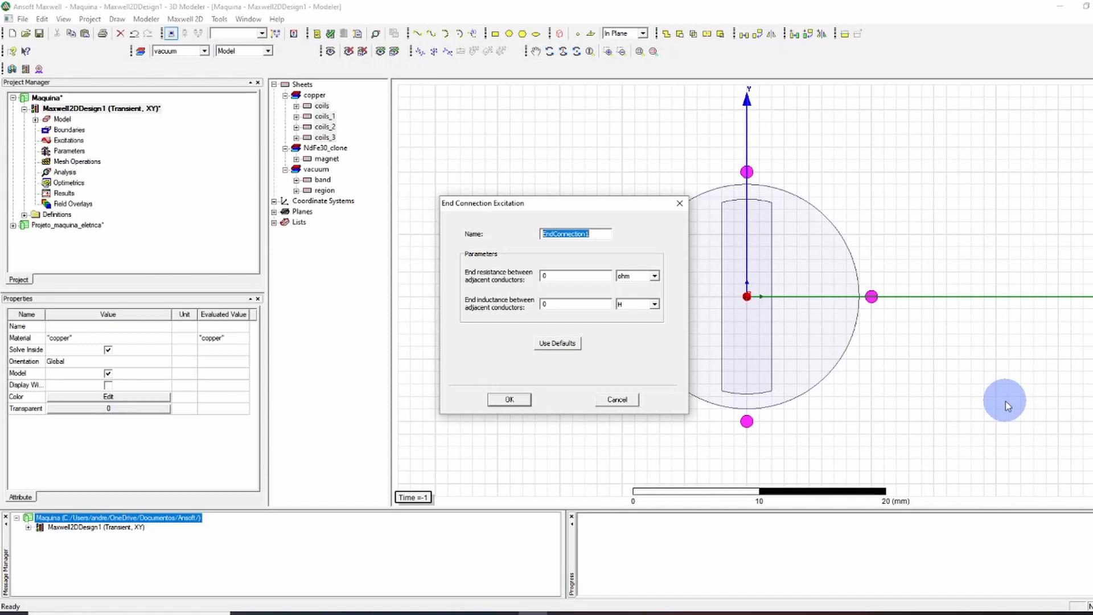
Set the end resistance between adjacent conductors to 1 mOhm and apply the end connection excitation
key("Tab")
type("1")
key("Tab")
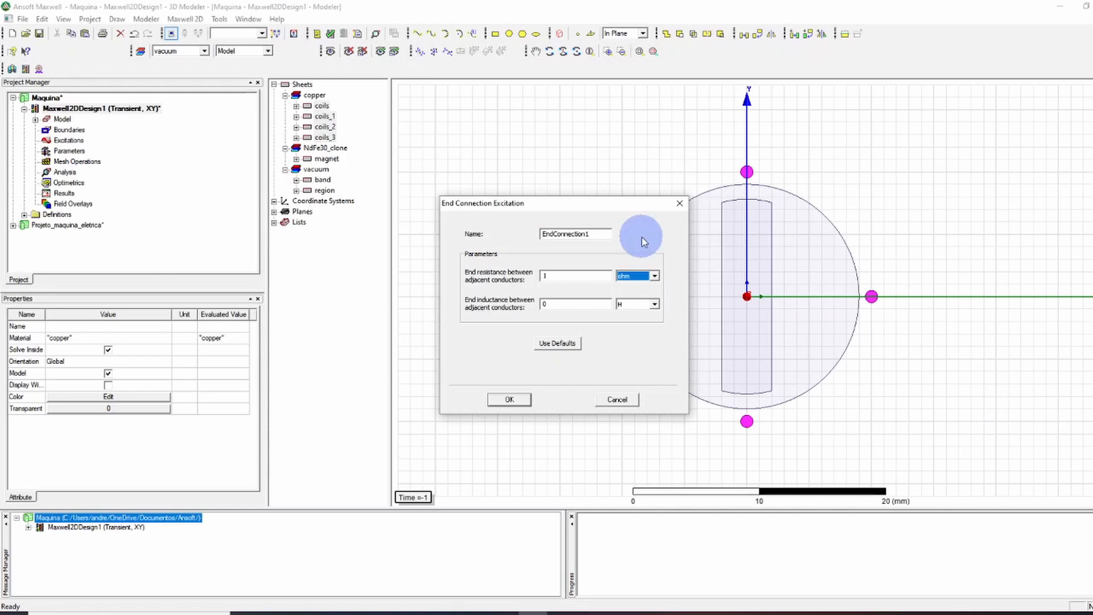
left_click(655, 278)
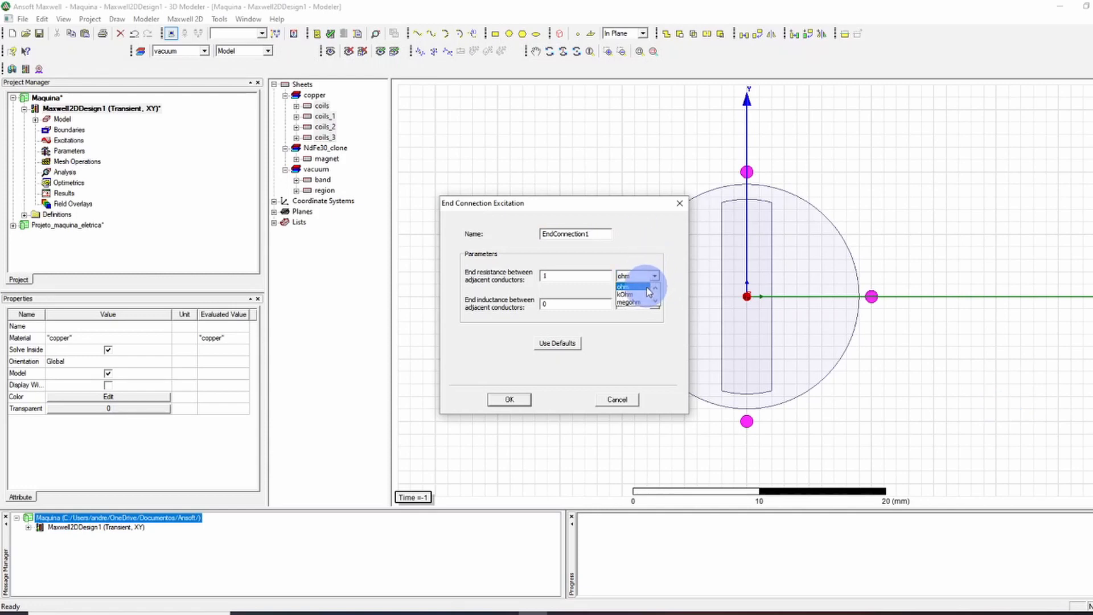
left_click(656, 288)
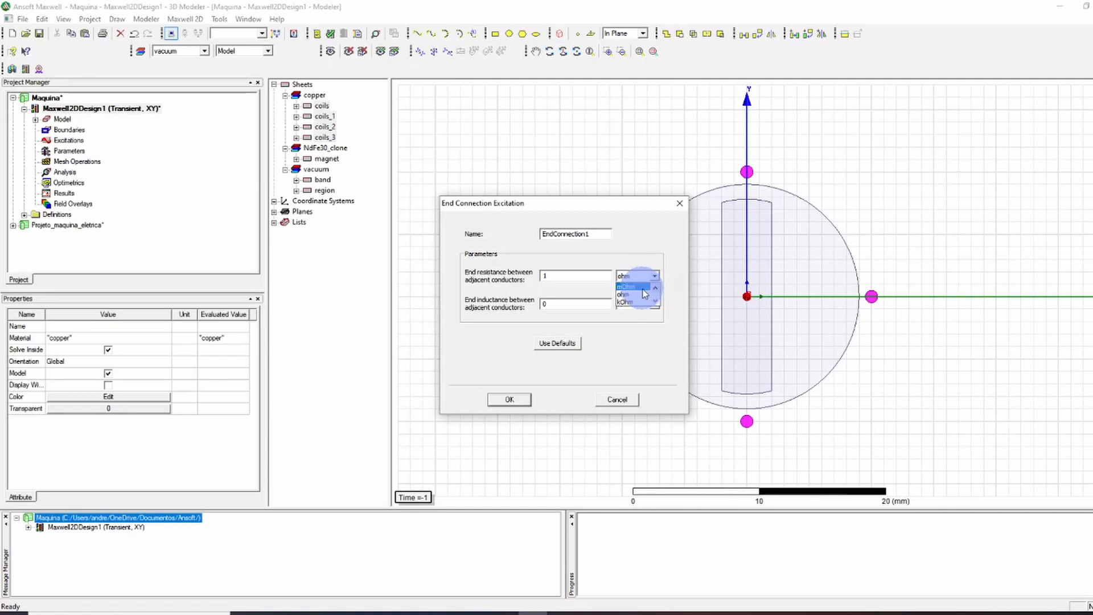
left_click(627, 287)
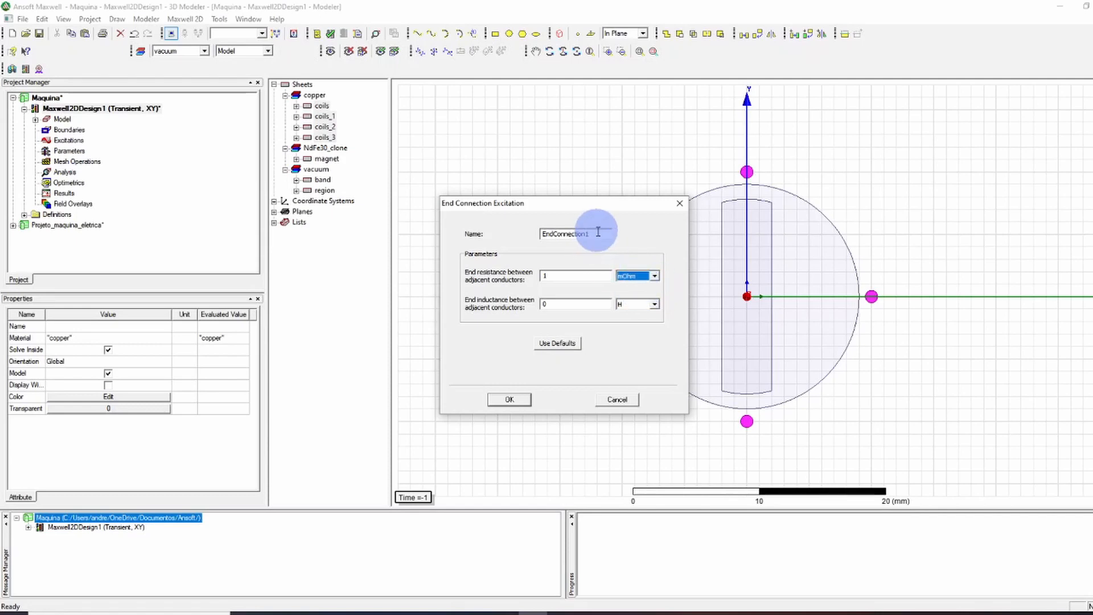
mouse_move(596, 231)
left_mouse_down()
mouse_move(547, 226)
mouse_move(593, 237)
left_mouse_up()
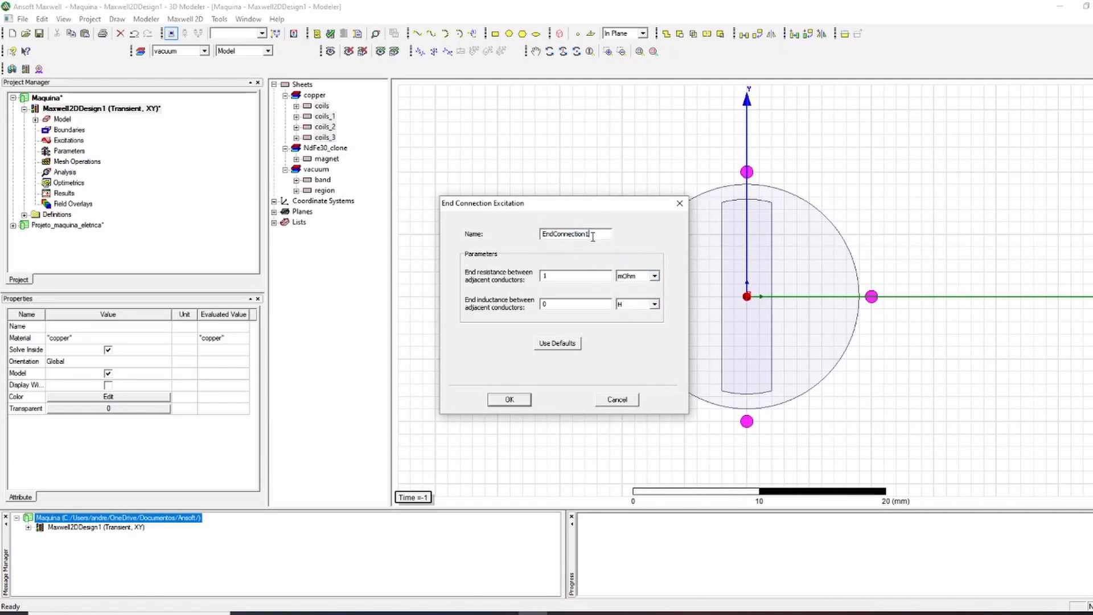
left_click(509, 400)
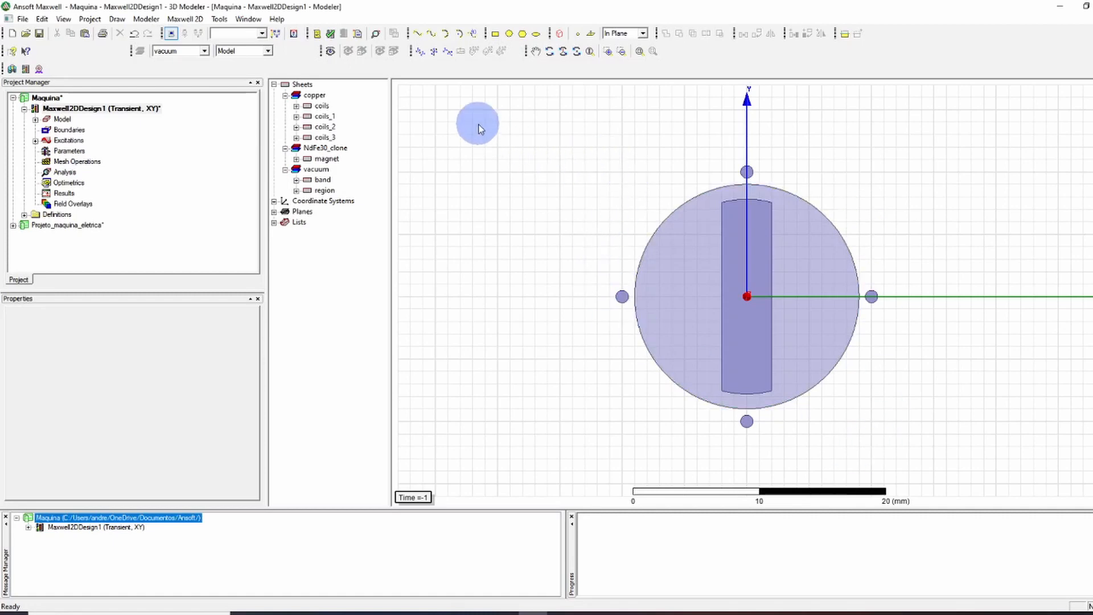
Turn on the eddy effect for the four coils only, leaving the magnet out, and clear the selection
left_click(622, 297)
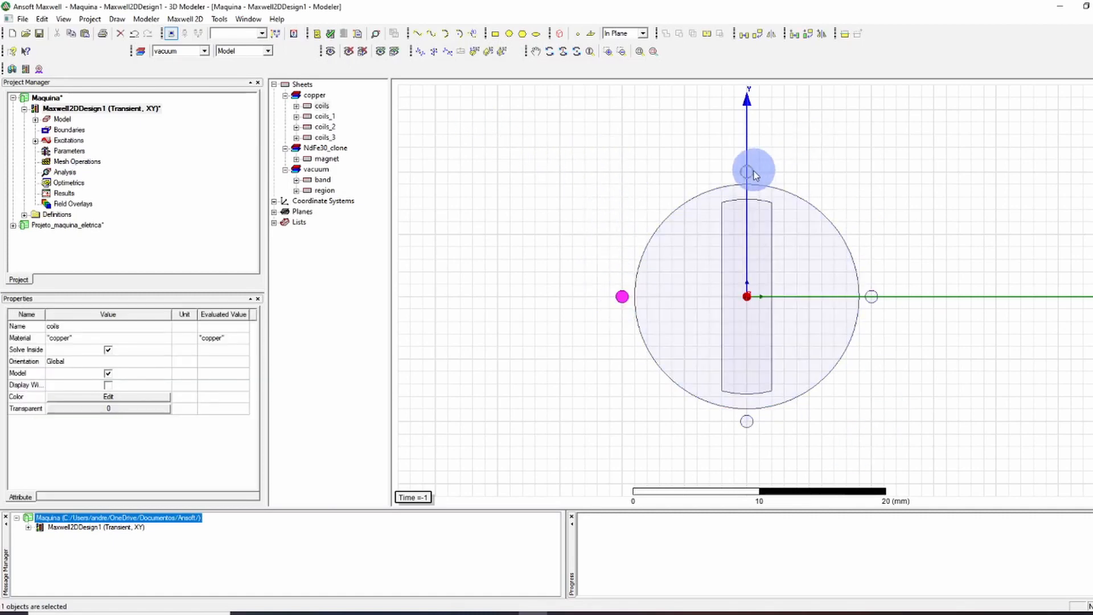
left_click(747, 172, "ctrl")
left_click(872, 296, "ctrl")
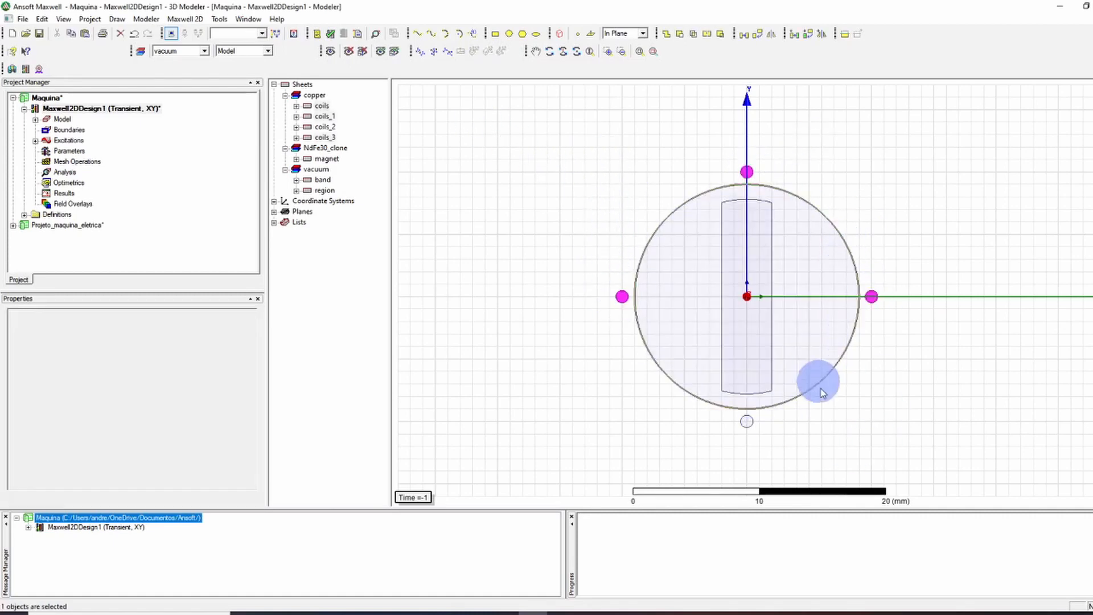
left_click(748, 421, "ctrl")
right_click(568, 225)
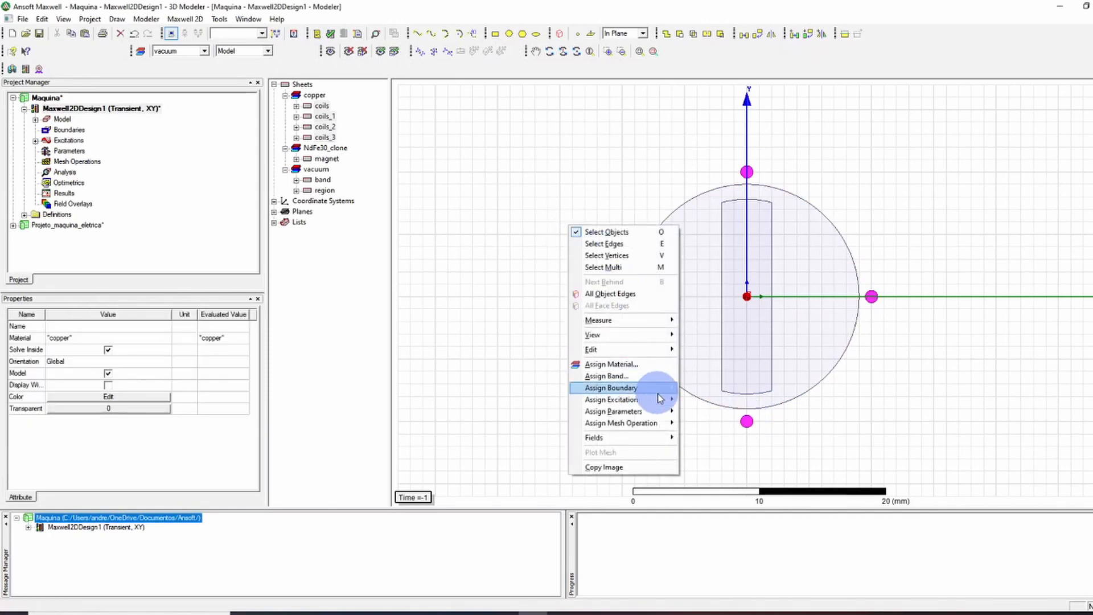
mouse_move(667, 399)
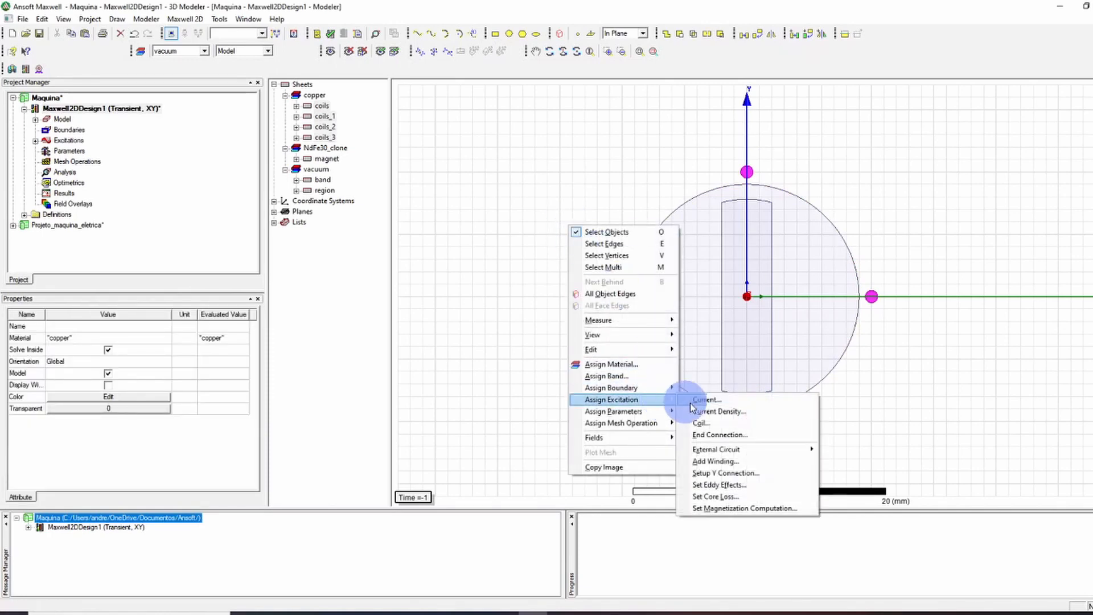
left_click(784, 486)
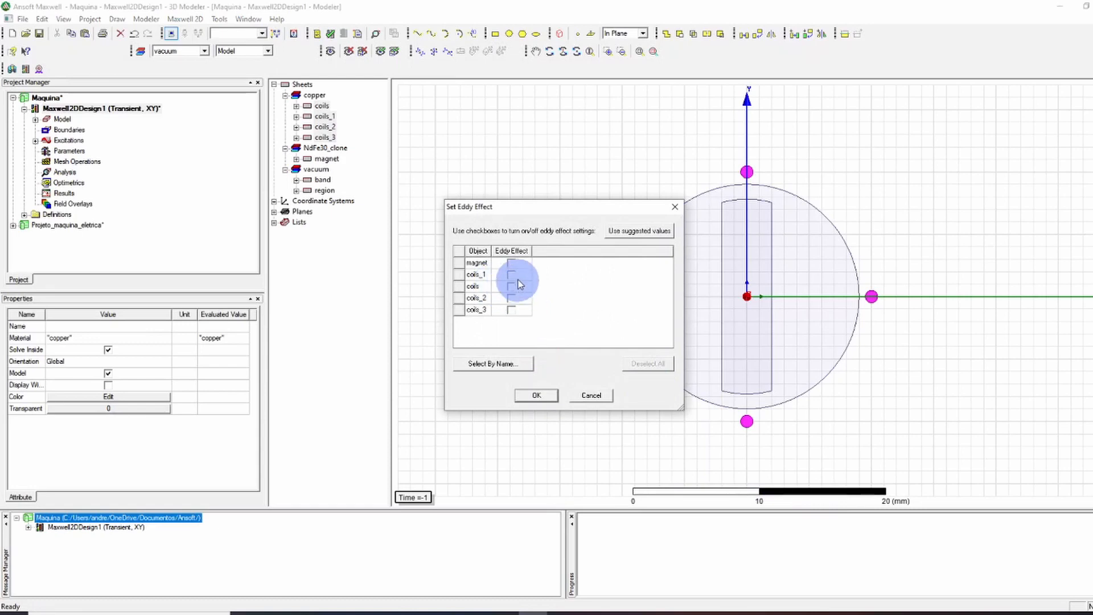
left_click(513, 275)
left_click(514, 287)
left_click(513, 298)
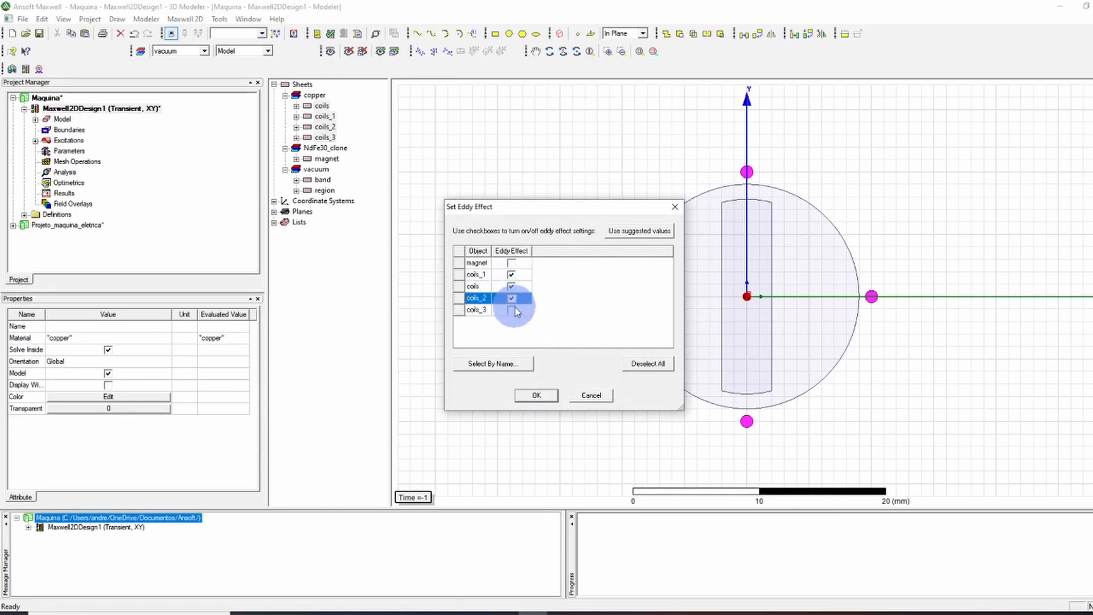
left_click(512, 310)
left_click(538, 395)
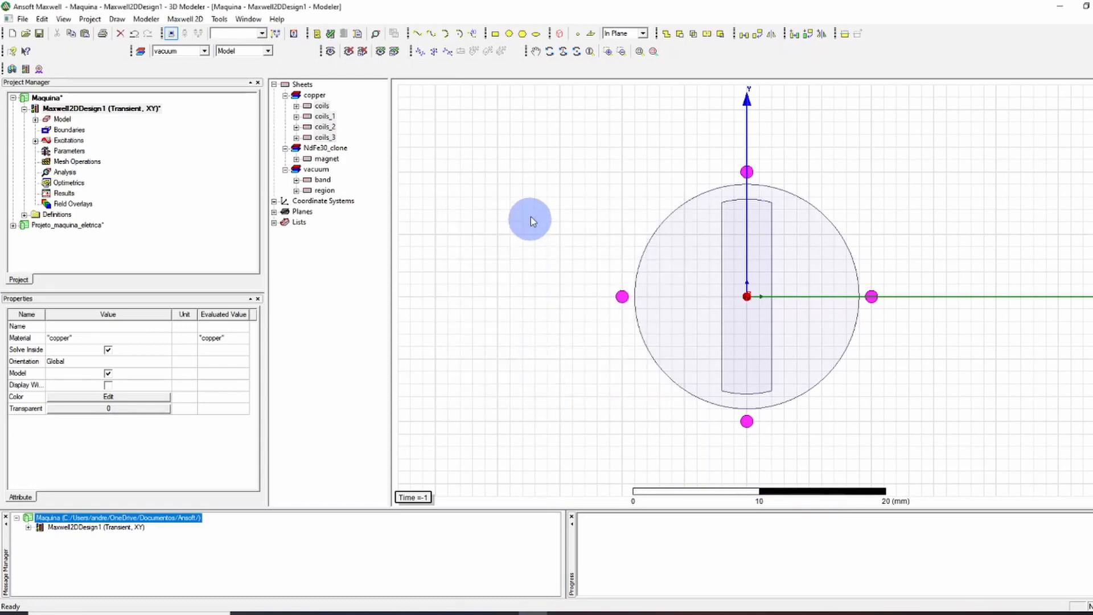
left_click(447, 97)
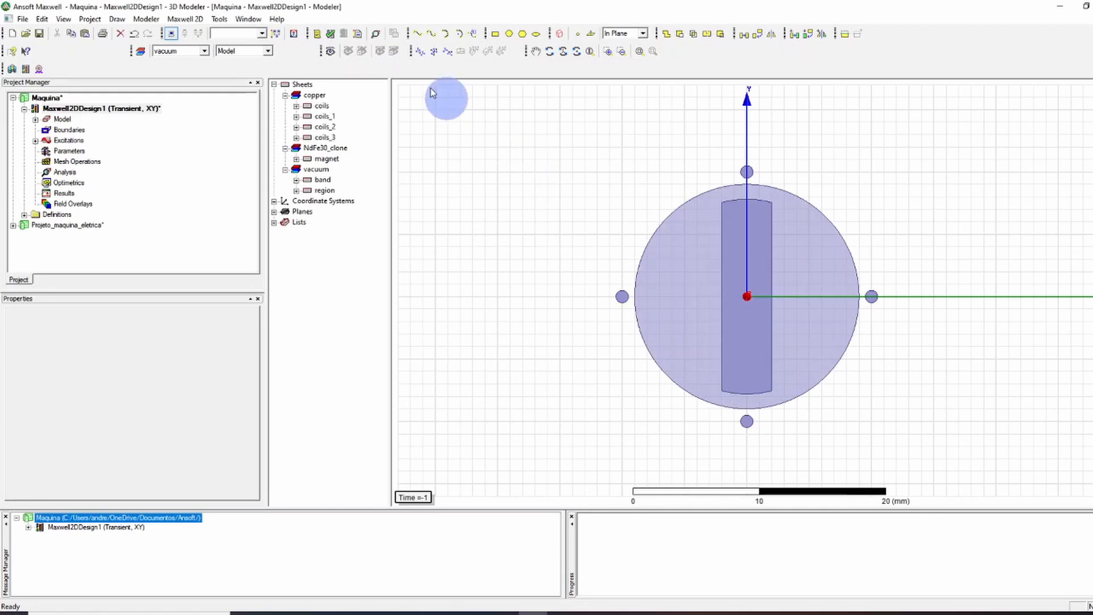
Add a transient solve setup with a stop time of 1 s and a time step of 0.05 s
left_click(375, 35)
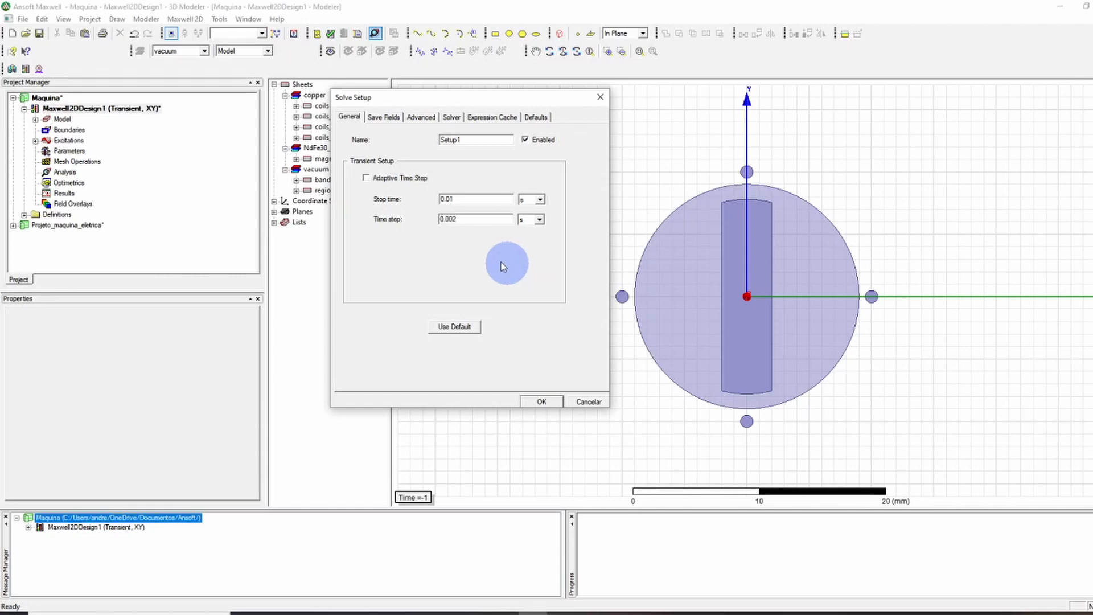
double_click(465, 220)
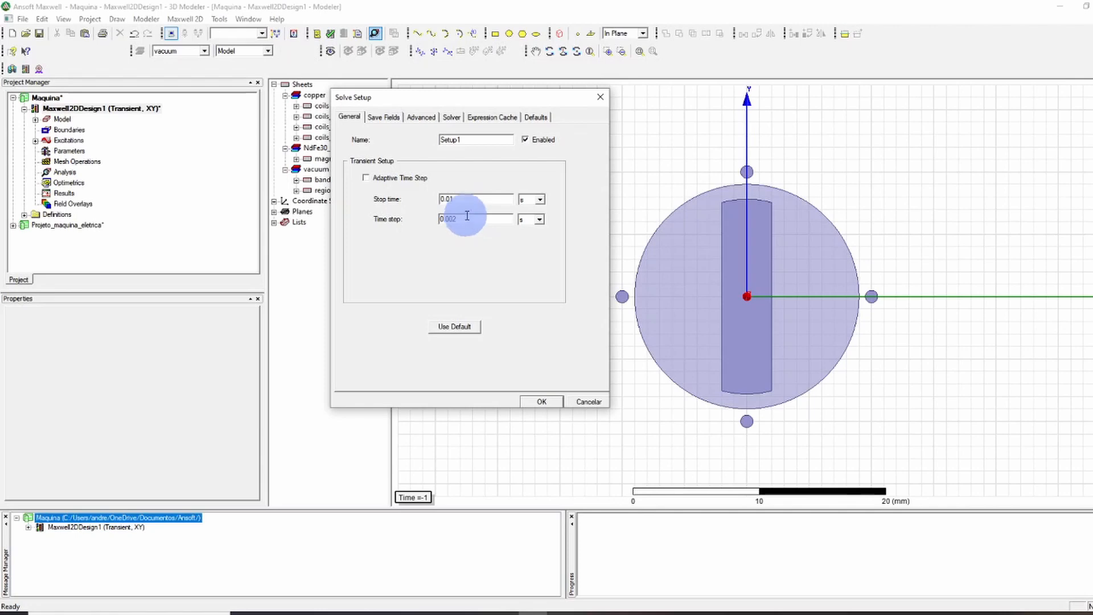
left_click_drag(461, 203, 436, 200)
type("1")
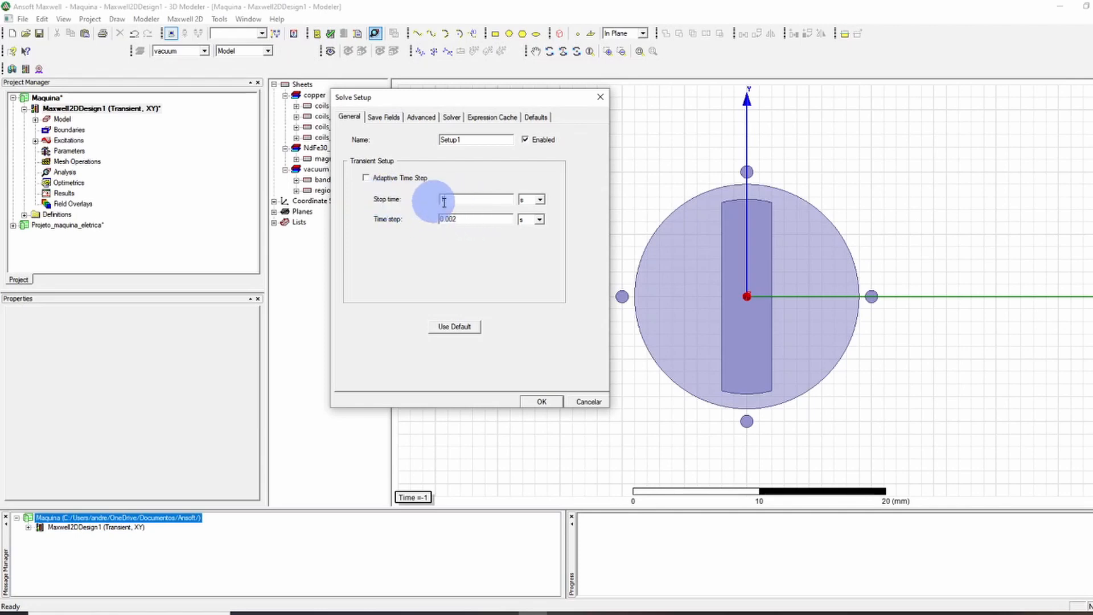
left_click_drag(470, 220, 436, 217)
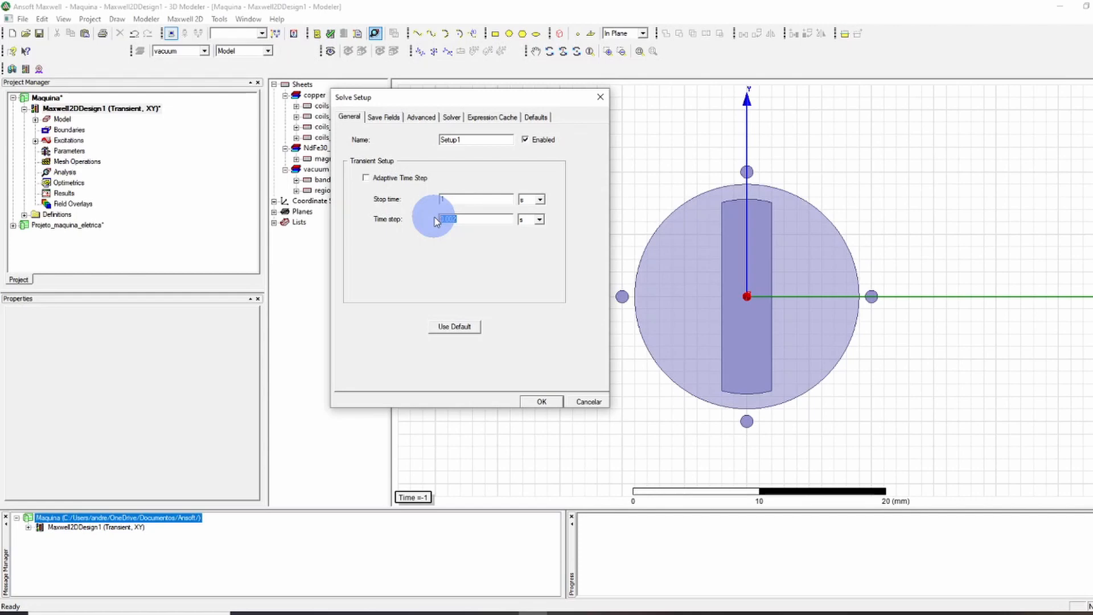
type("0.05")
Add field save times from 0 to 1 s in linear steps of 0.05 s and accept the solve setup
left_click(390, 118)
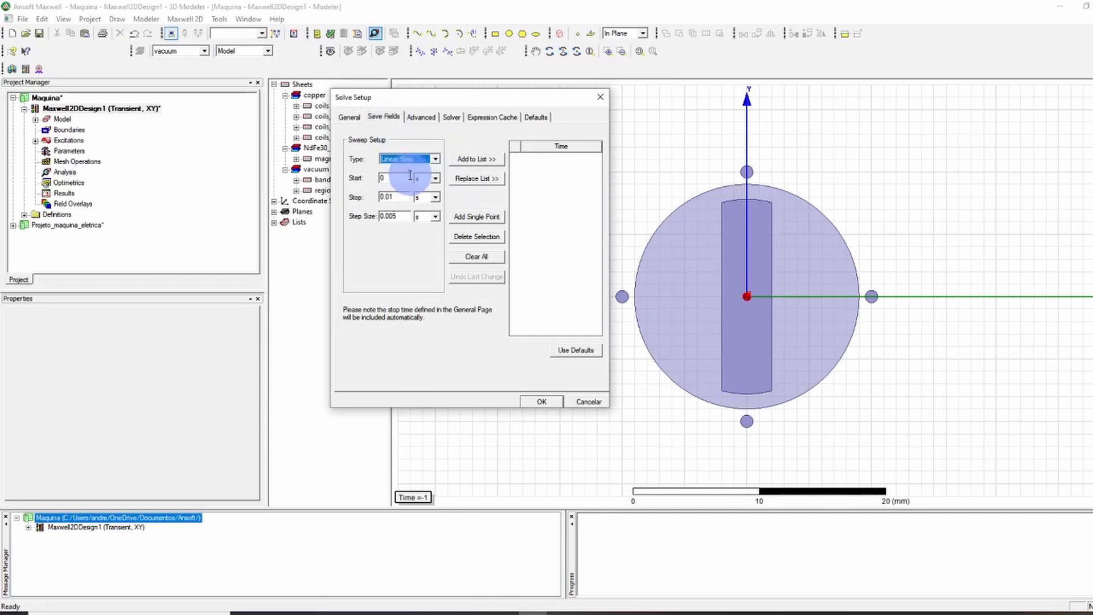
double_click(393, 197)
type("1")
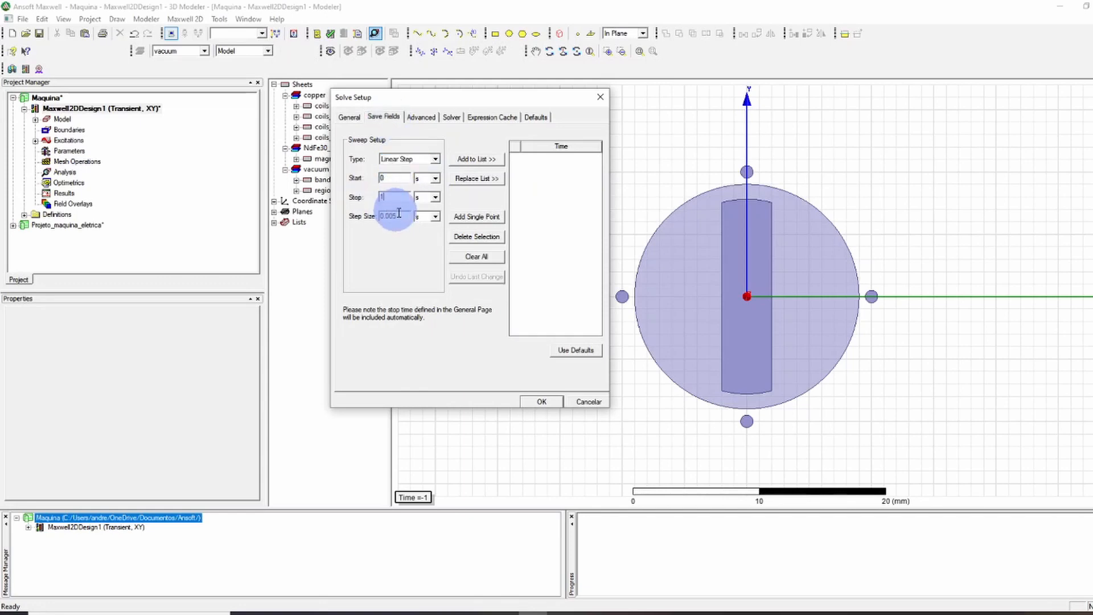
left_click_drag(399, 216, 391, 217)
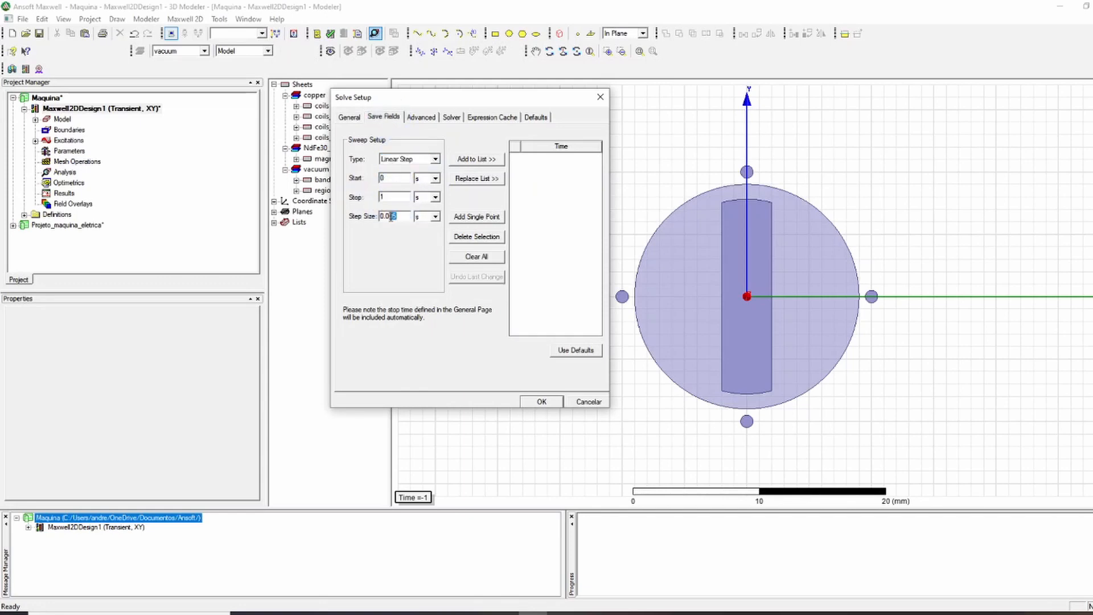
type("5")
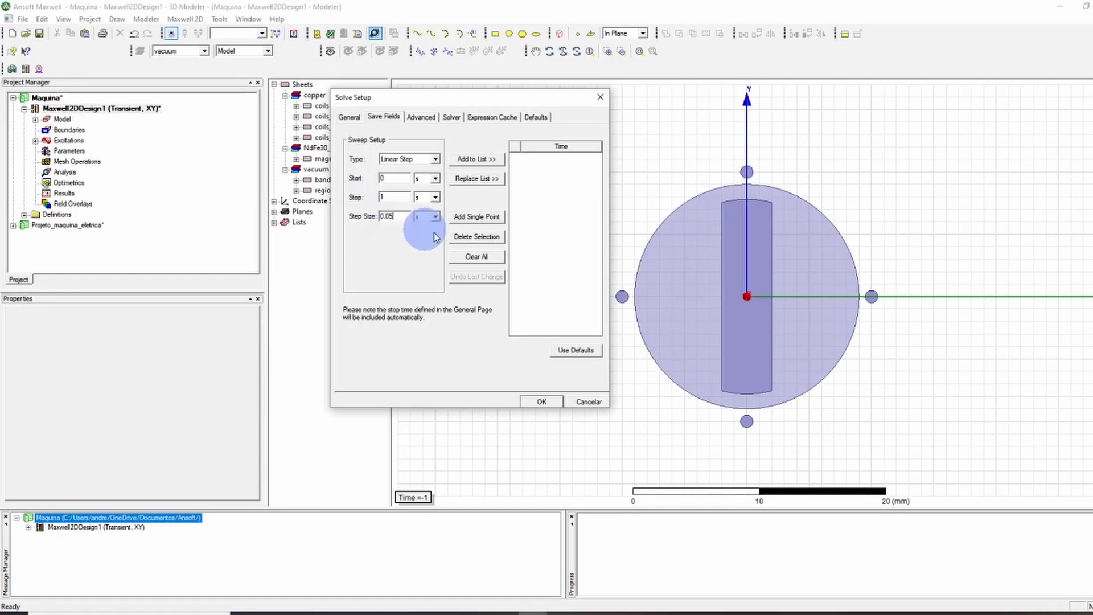
left_click(476, 160)
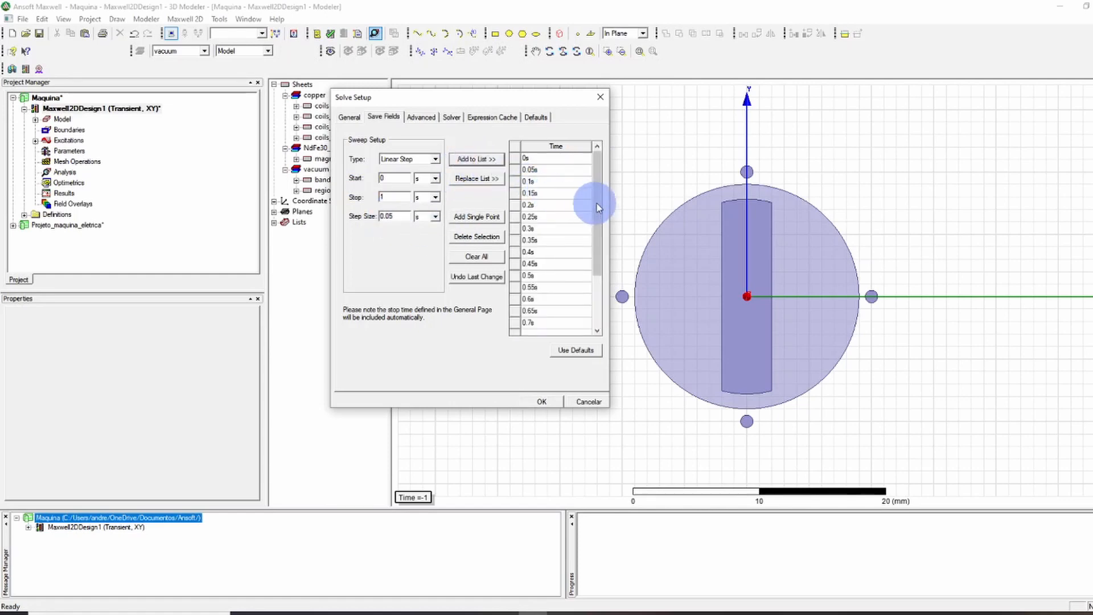
left_click_drag(603, 190, 582, 178)
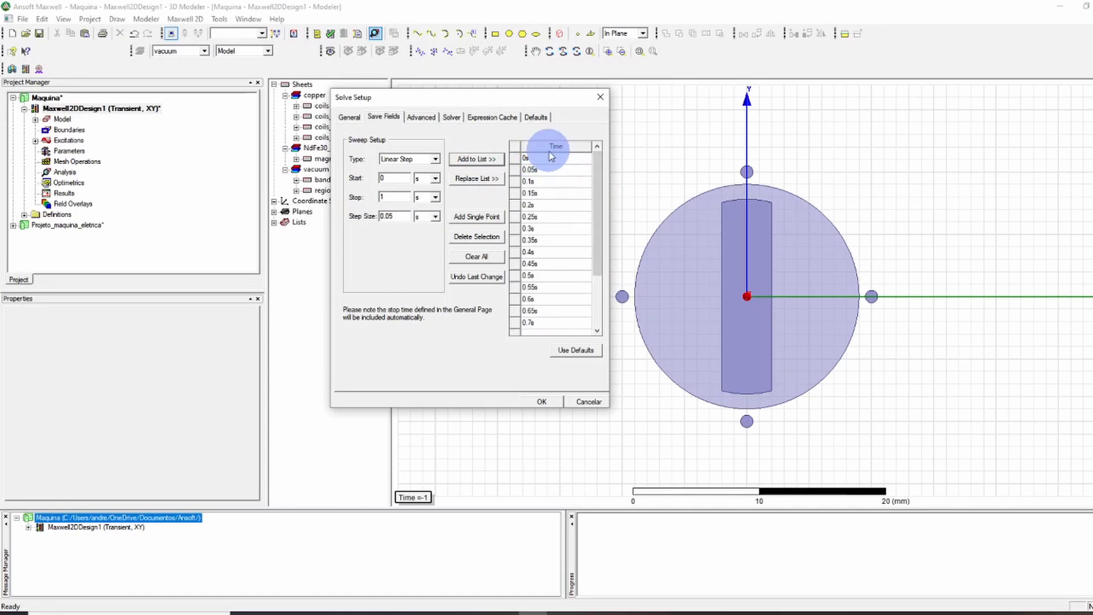
left_click_drag(594, 170, 501, 134)
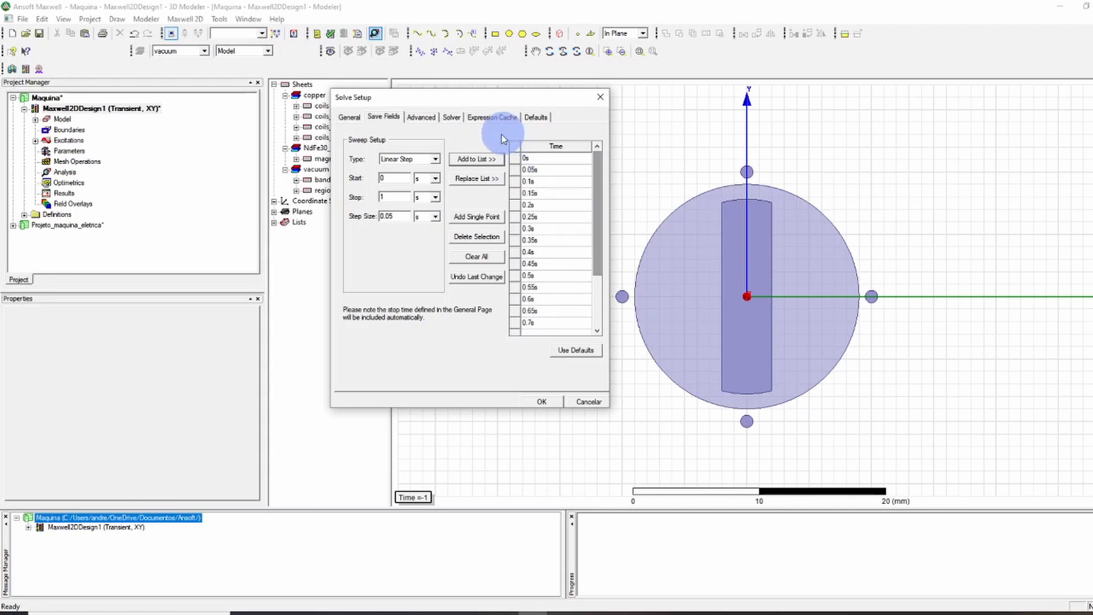
left_click(542, 402)
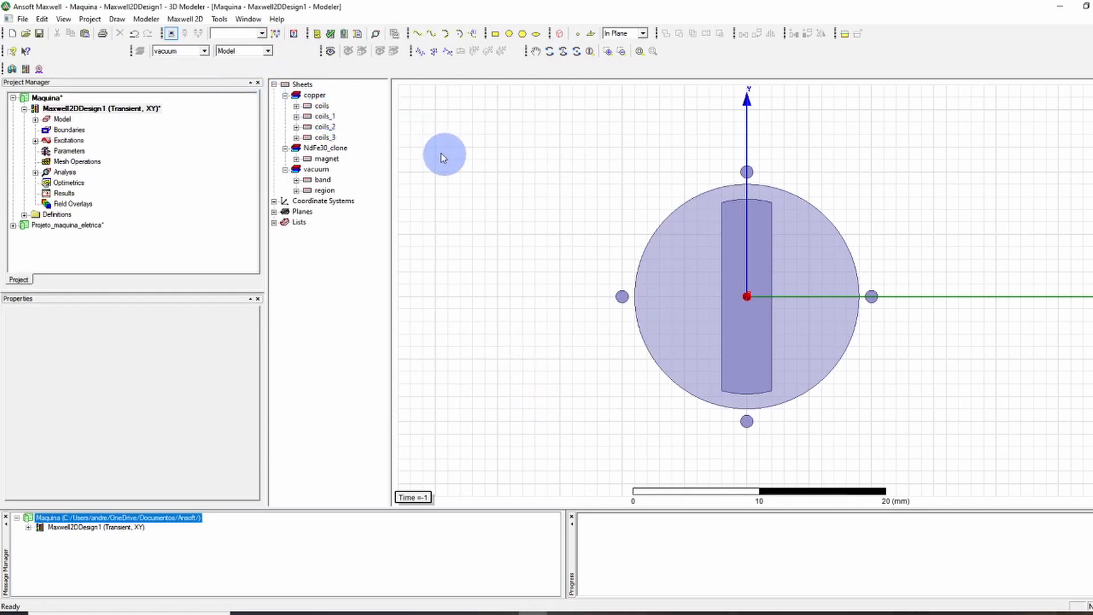
Make the outer region circle visible again
left_click(329, 54)
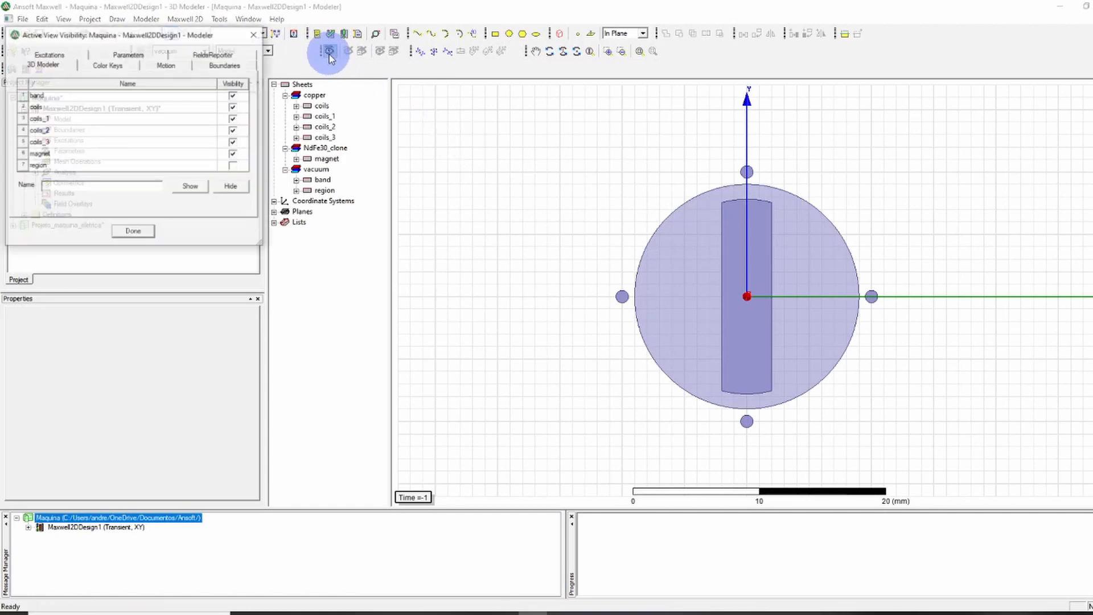
left_click(234, 165)
left_click(133, 232)
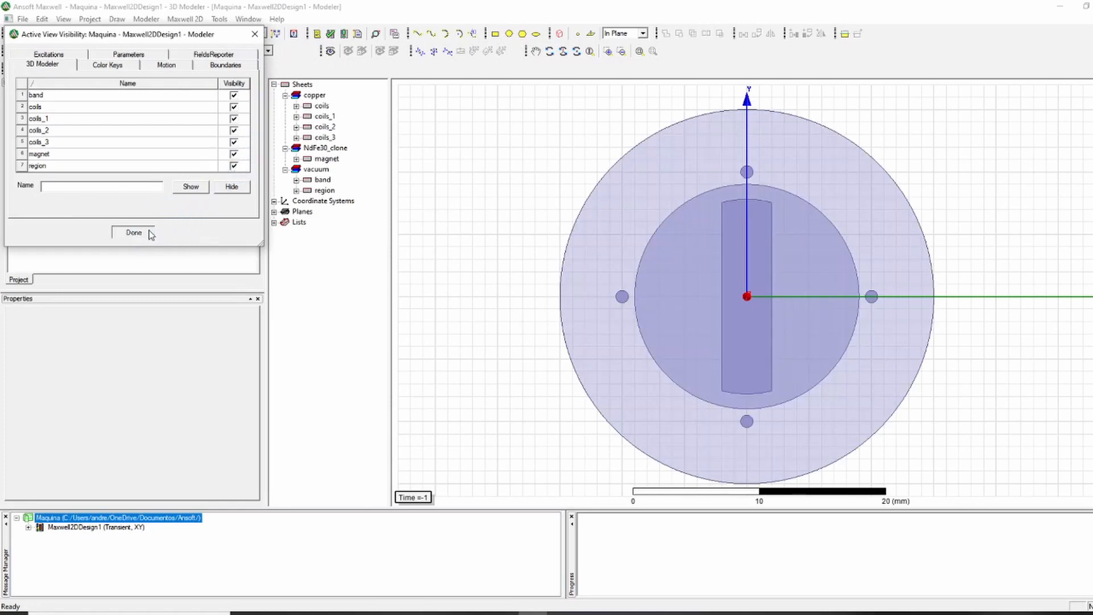
Select the outer edge of the region circle and assign it a balloon boundary with the default name
right_click(573, 142)
left_click(598, 162)
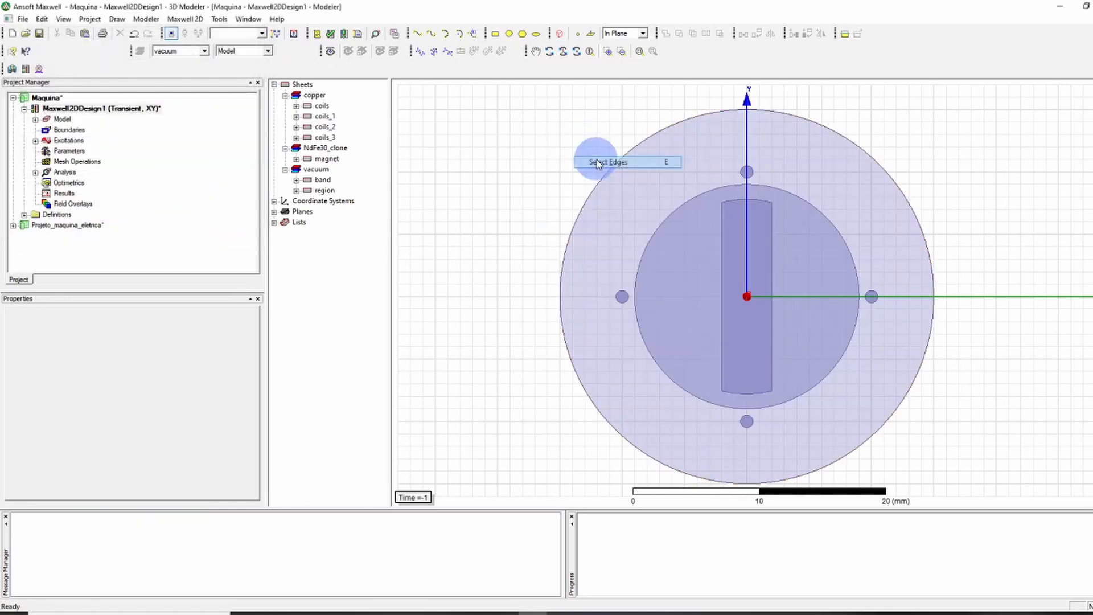
left_click(606, 171)
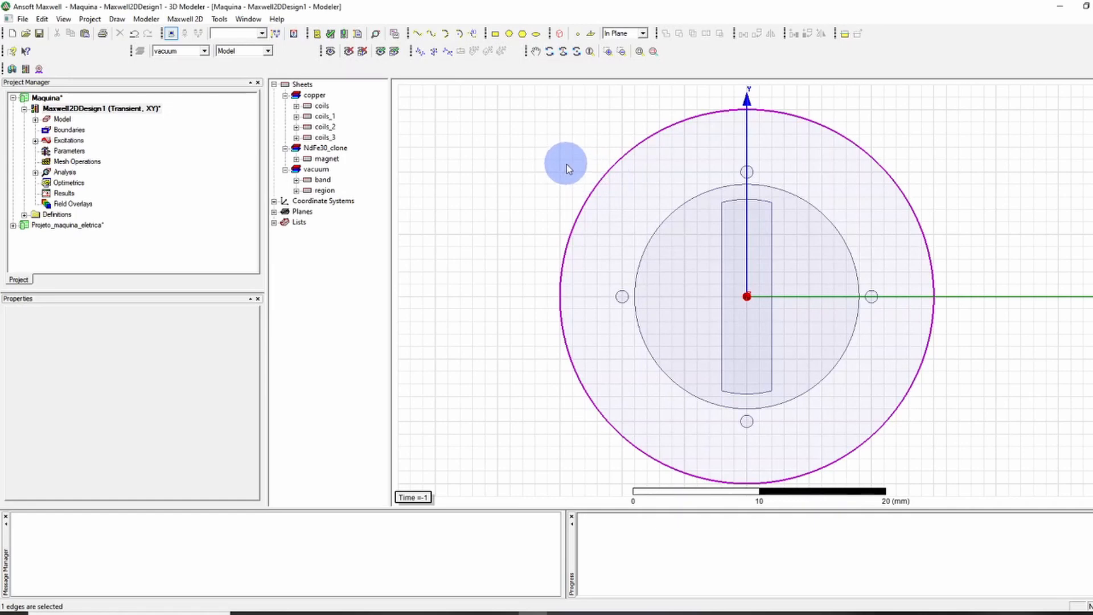
right_click(566, 168)
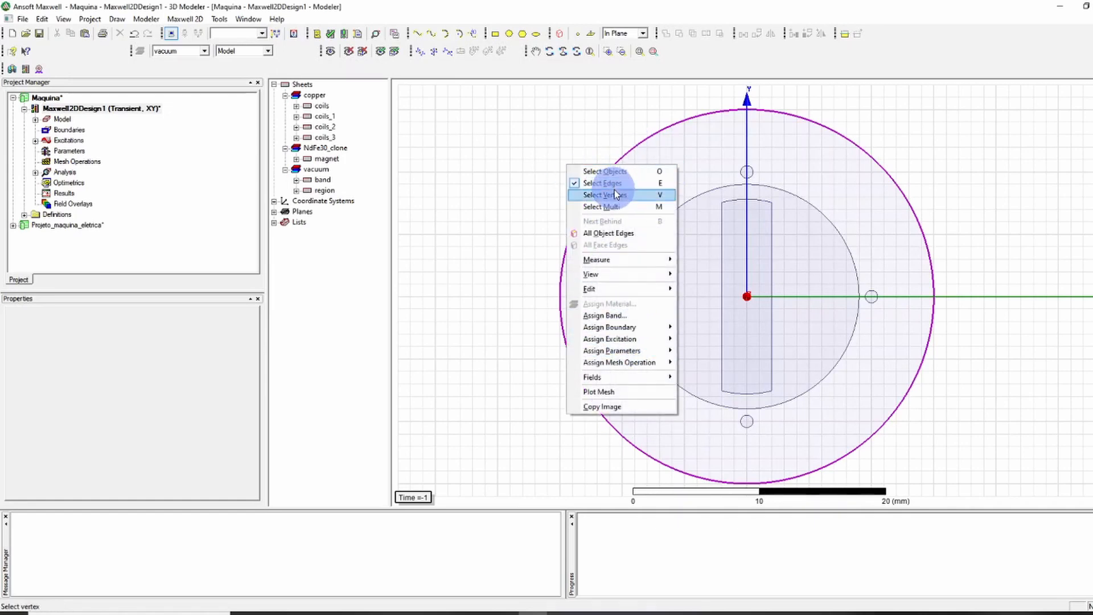
mouse_move(649, 328)
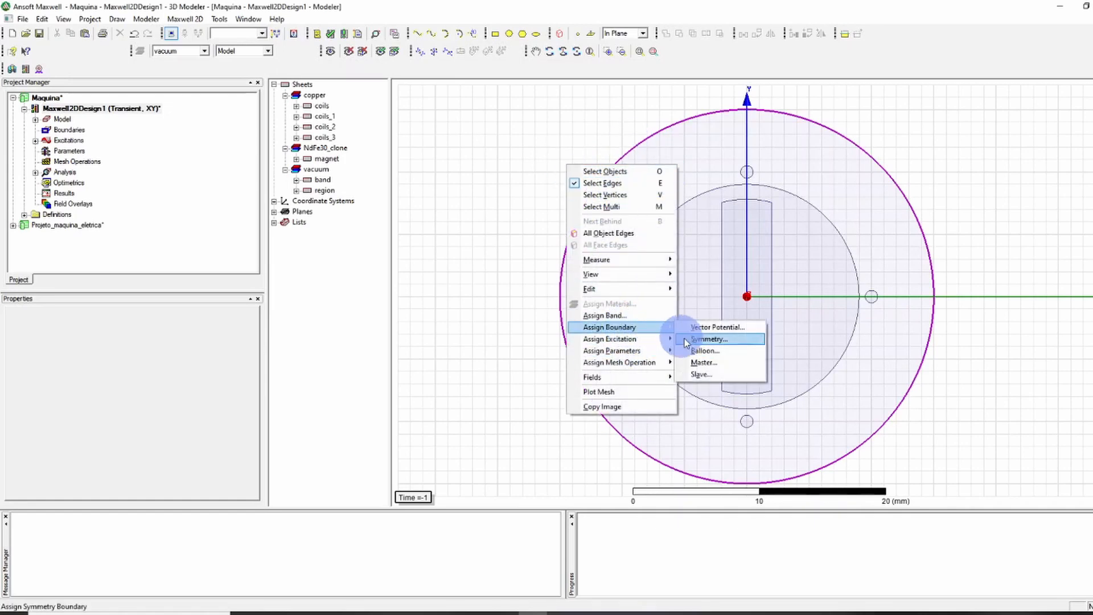
left_click(705, 351)
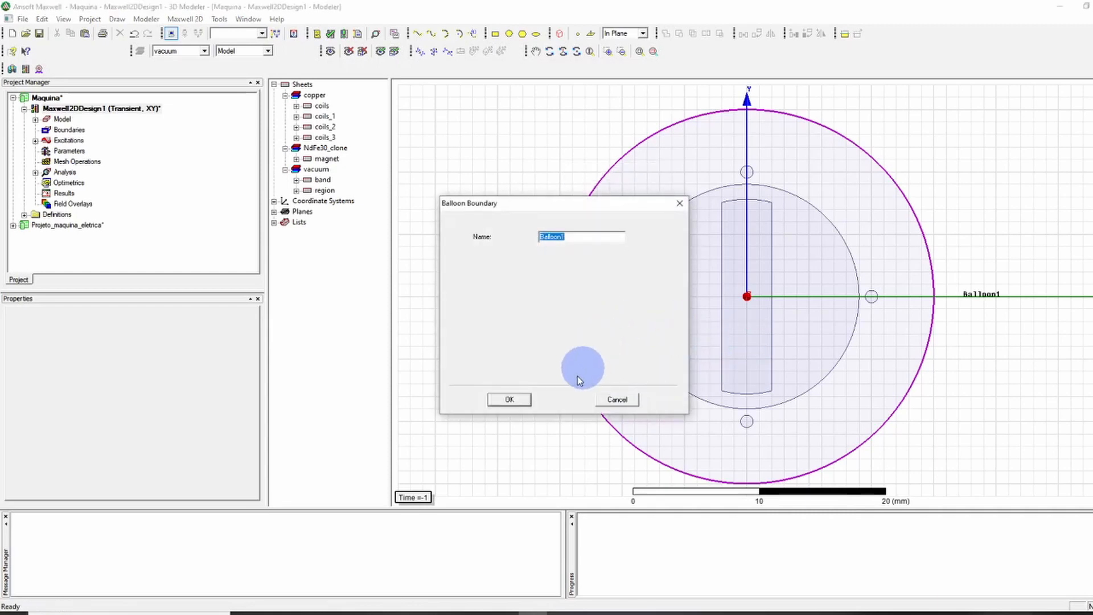
left_click(508, 399)
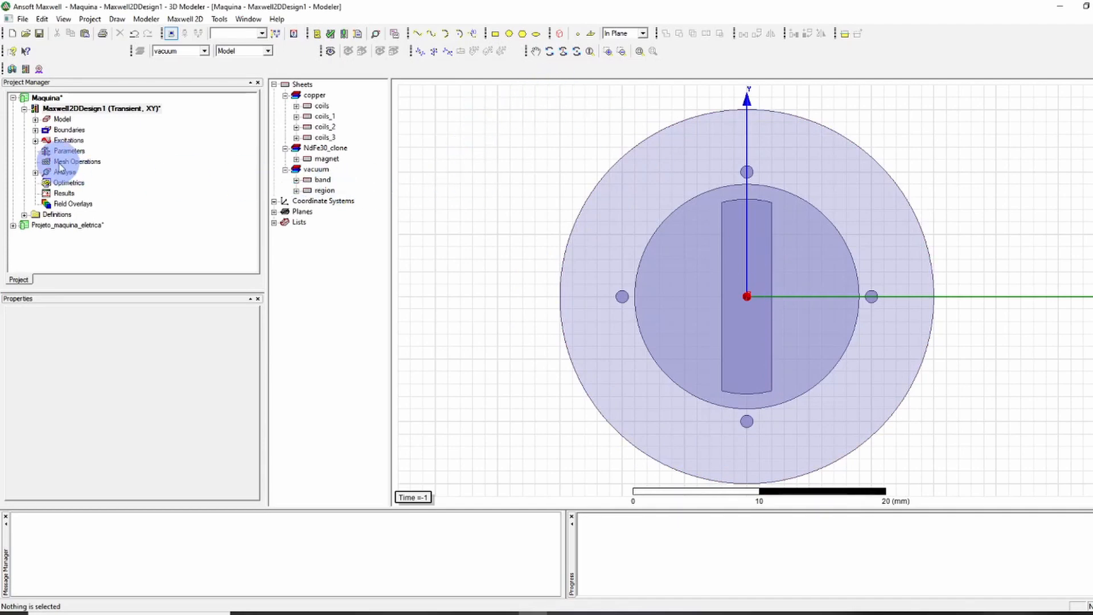
Return to object selection, select all objects including the region, and start a length-based mesh operation on the selection
left_click_drag(535, 102, 1046, 501)
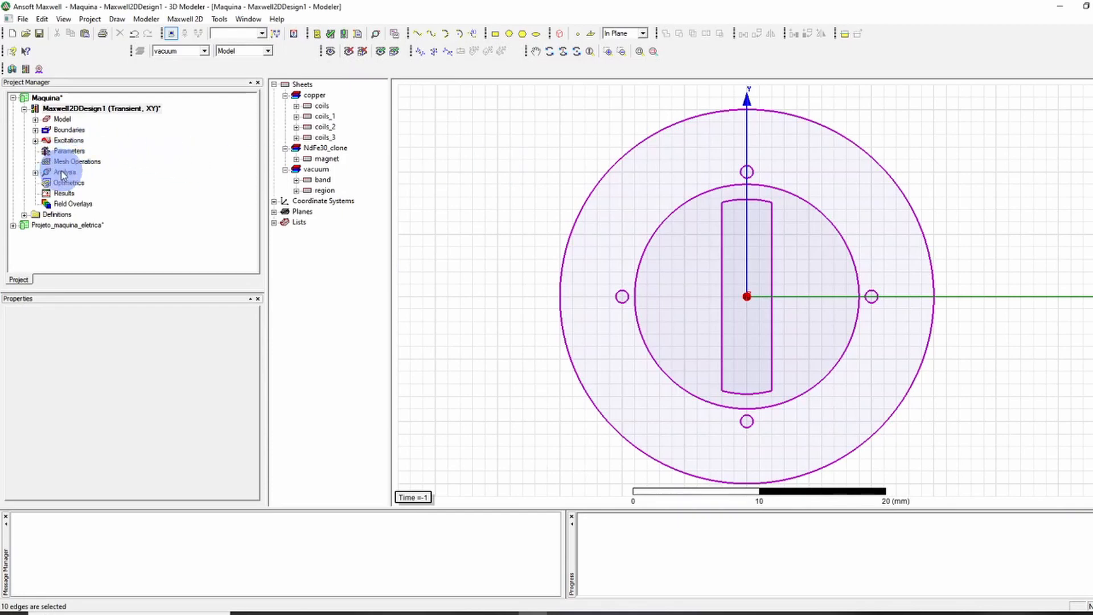
right_click(516, 154)
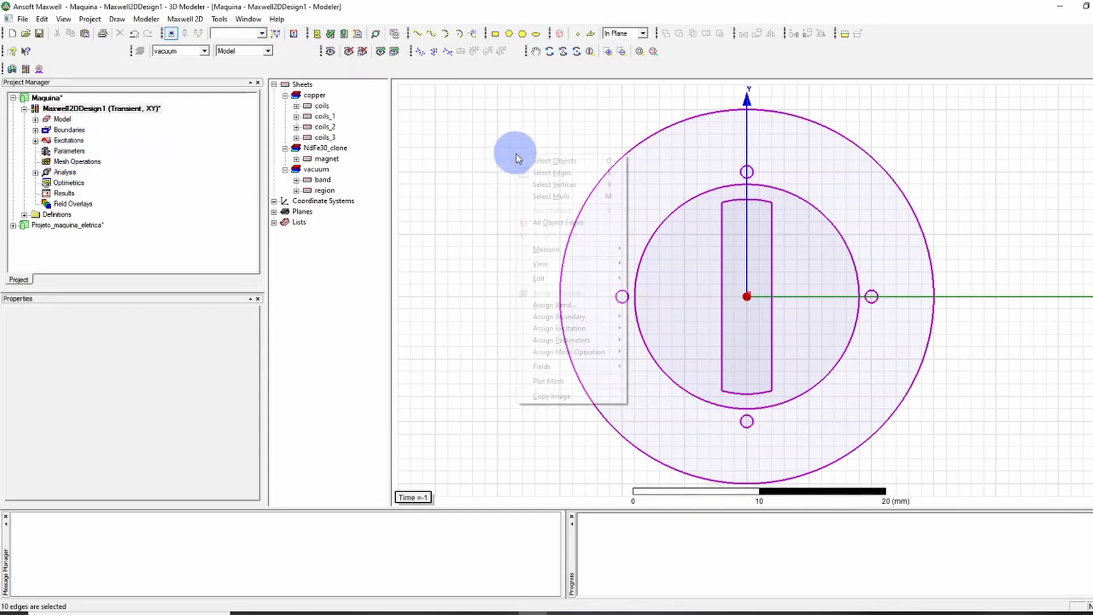
left_click(554, 162)
mouse_move(518, 108)
left_mouse_down()
mouse_move(825, 302)
mouse_move(1013, 503)
mouse_move(1003, 496)
left_mouse_up()
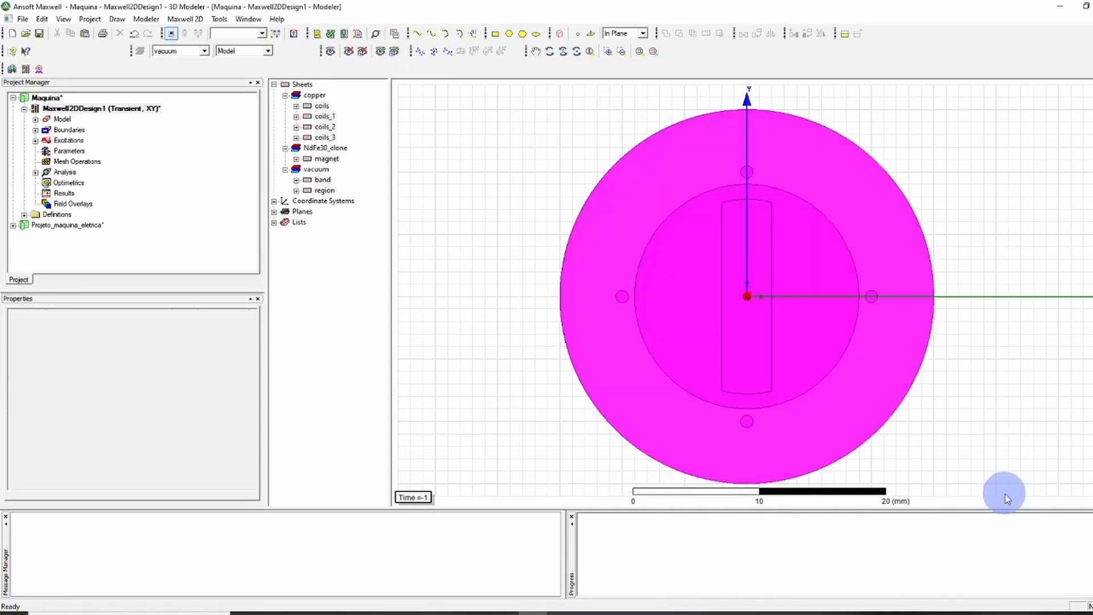
right_click(80, 163)
mouse_move(136, 174)
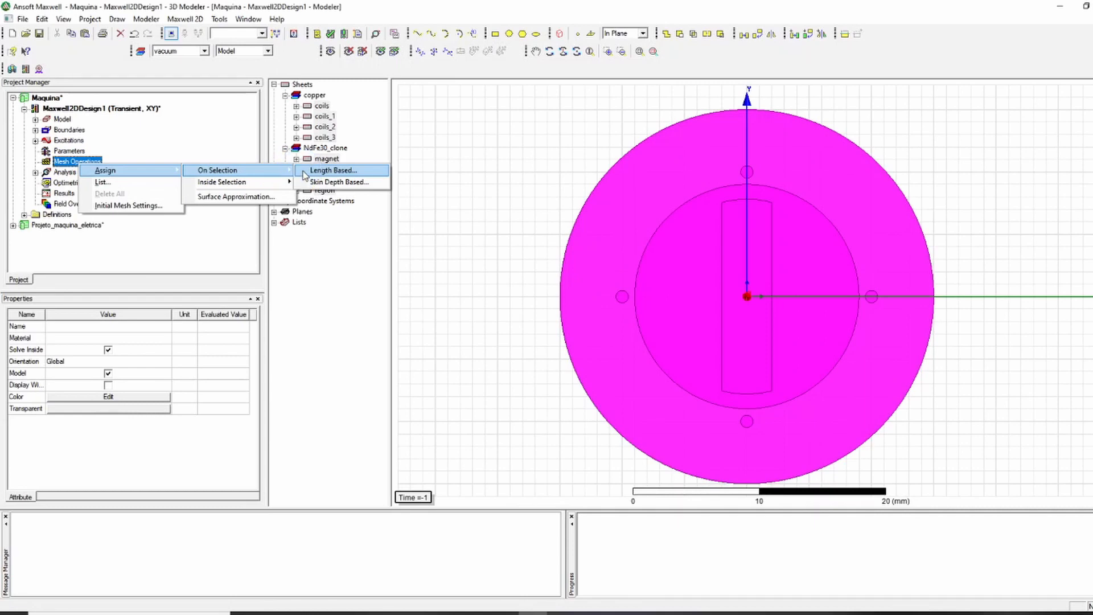
left_click(302, 170)
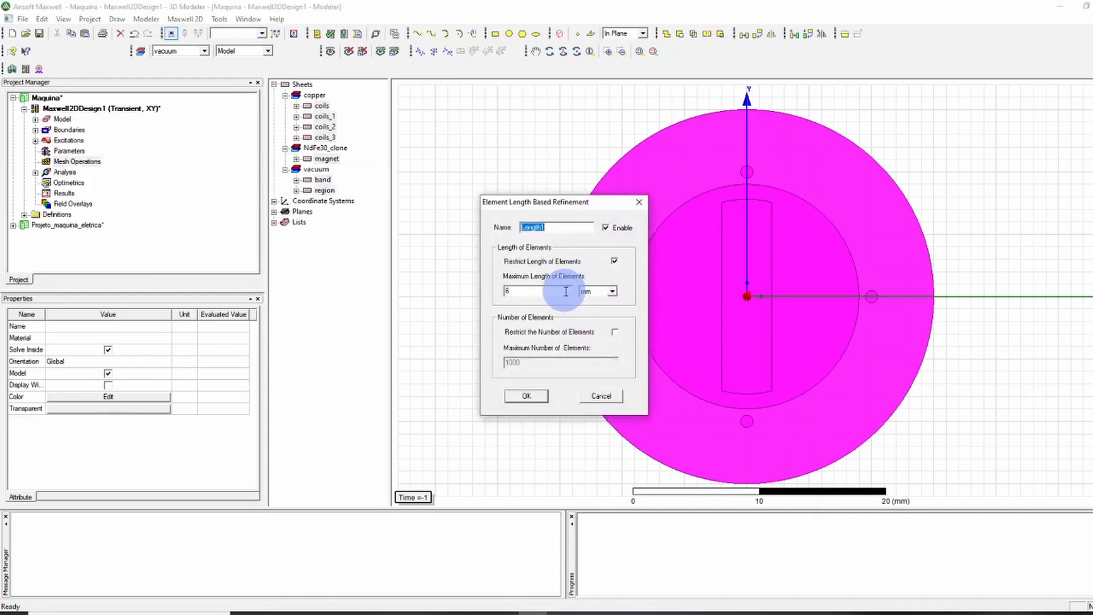
Restrict the maximum element length to 0.1 mm and apply the mesh refinement
left_click_drag(566, 291, 494, 281)
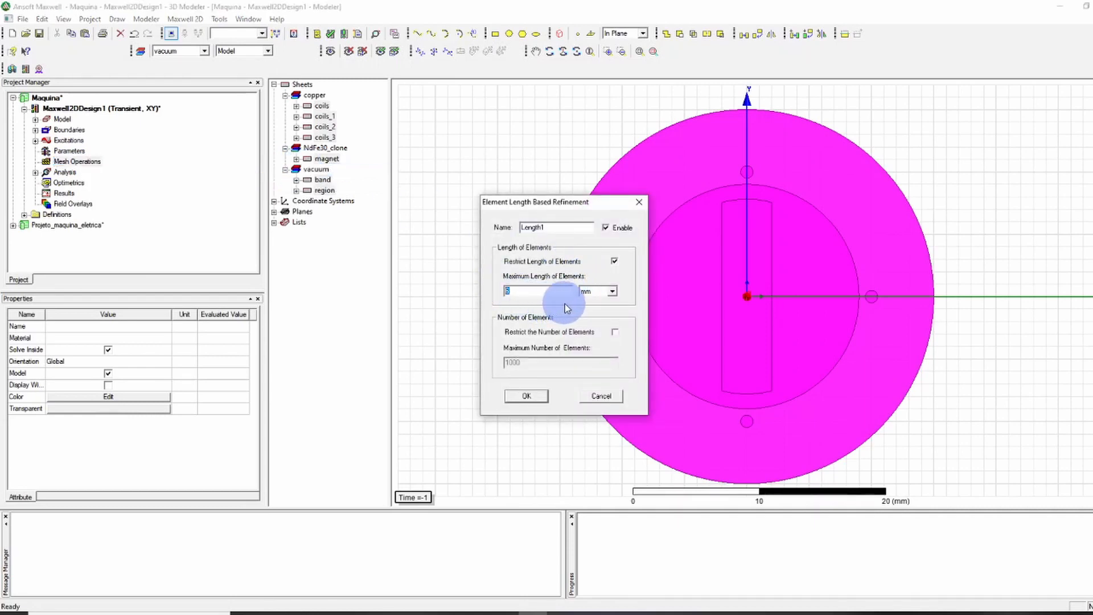
type("0.1")
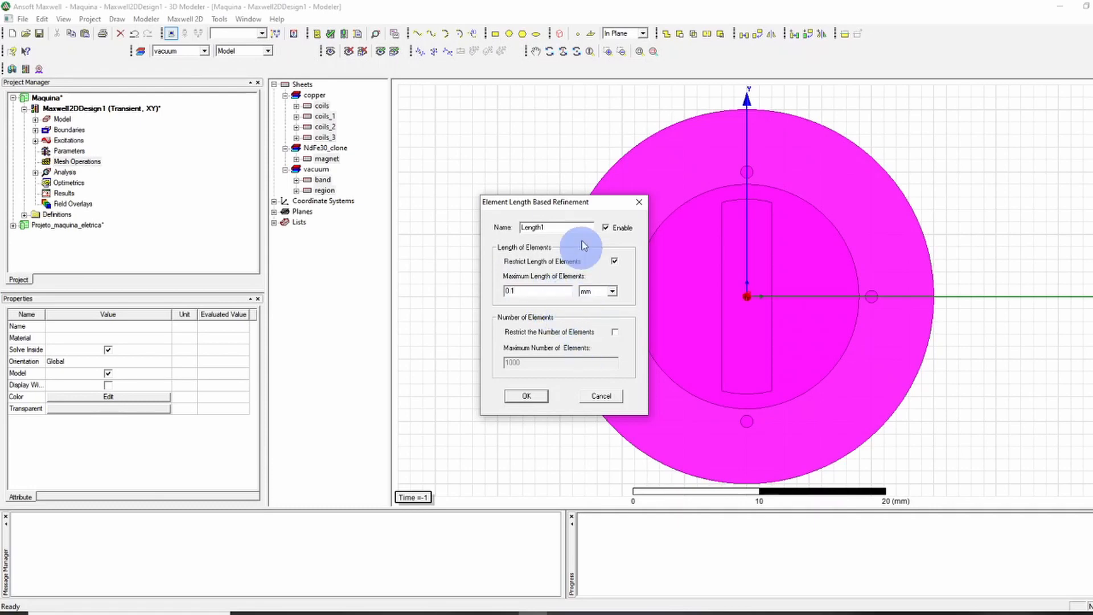
left_click_drag(593, 205, 509, 173)
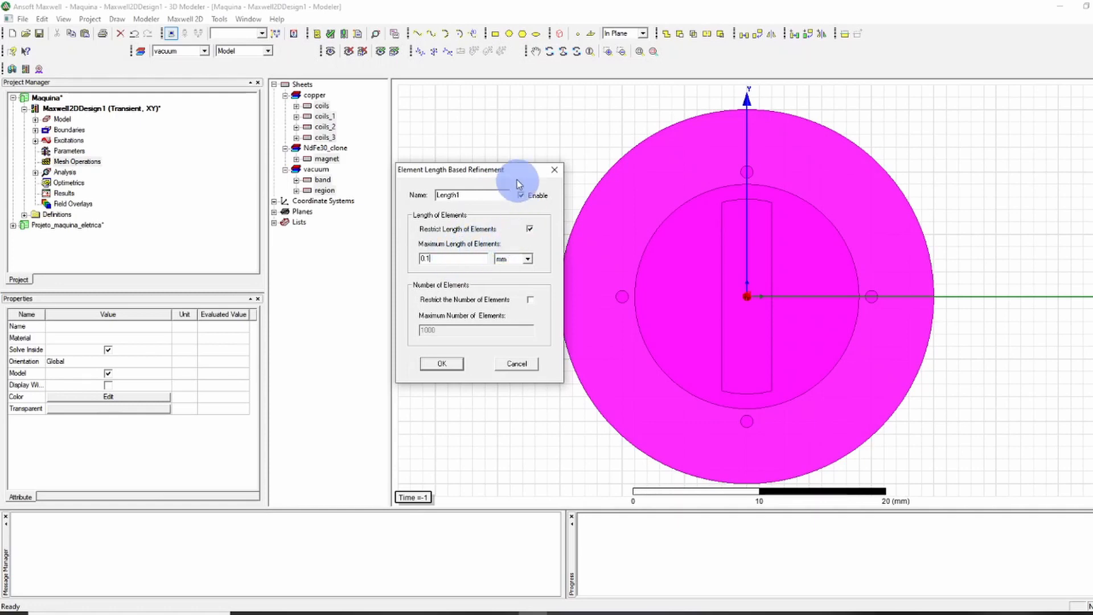
left_click_drag(517, 178, 500, 188)
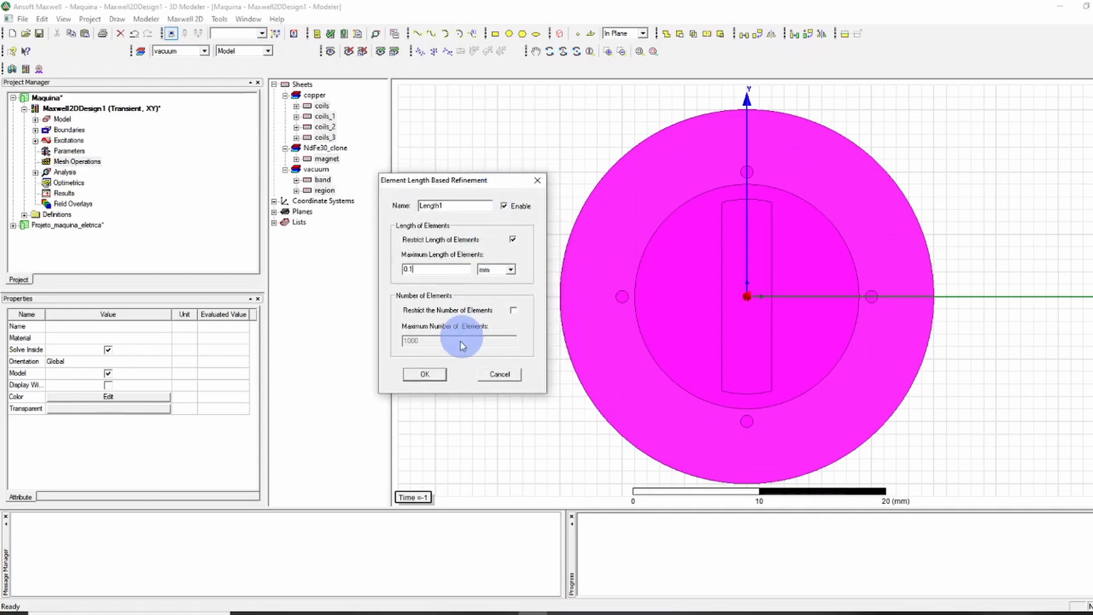
left_click(436, 375)
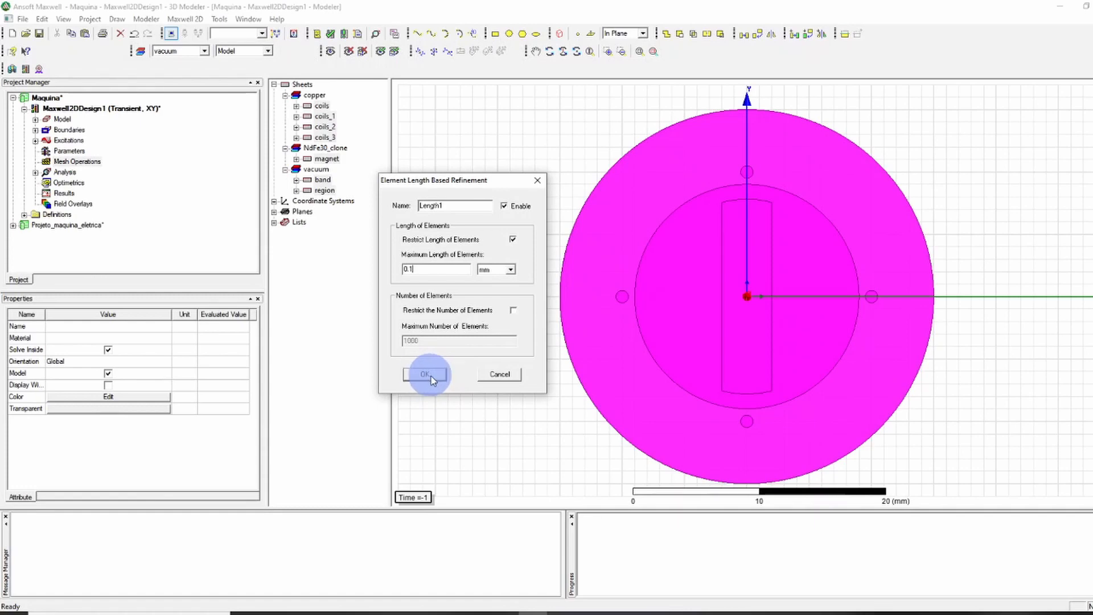
left_click(431, 375)
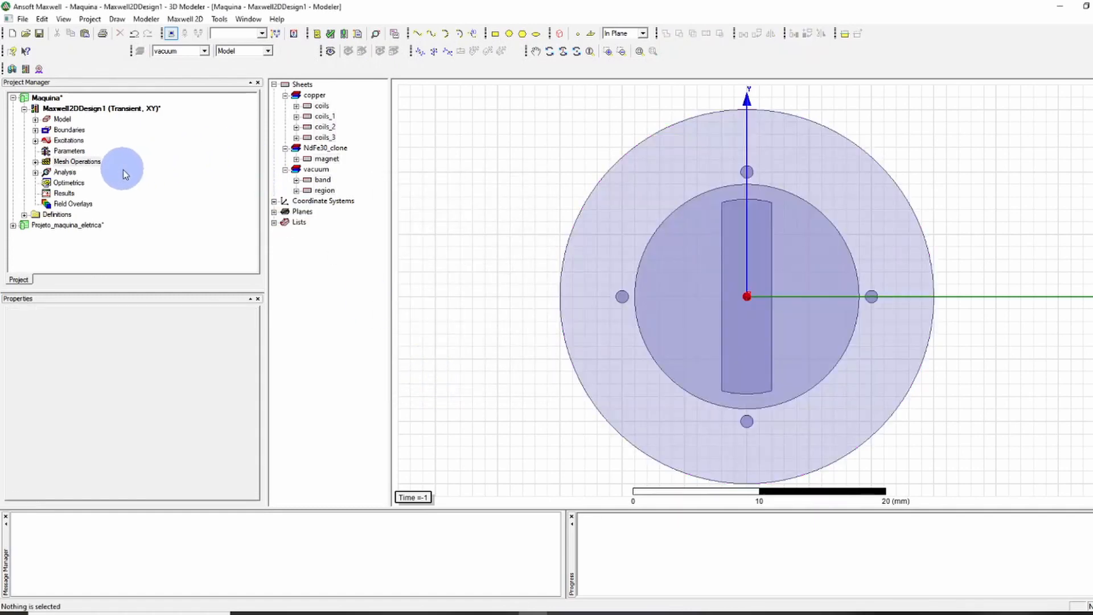
left_click_drag(480, 97, 1004, 483)
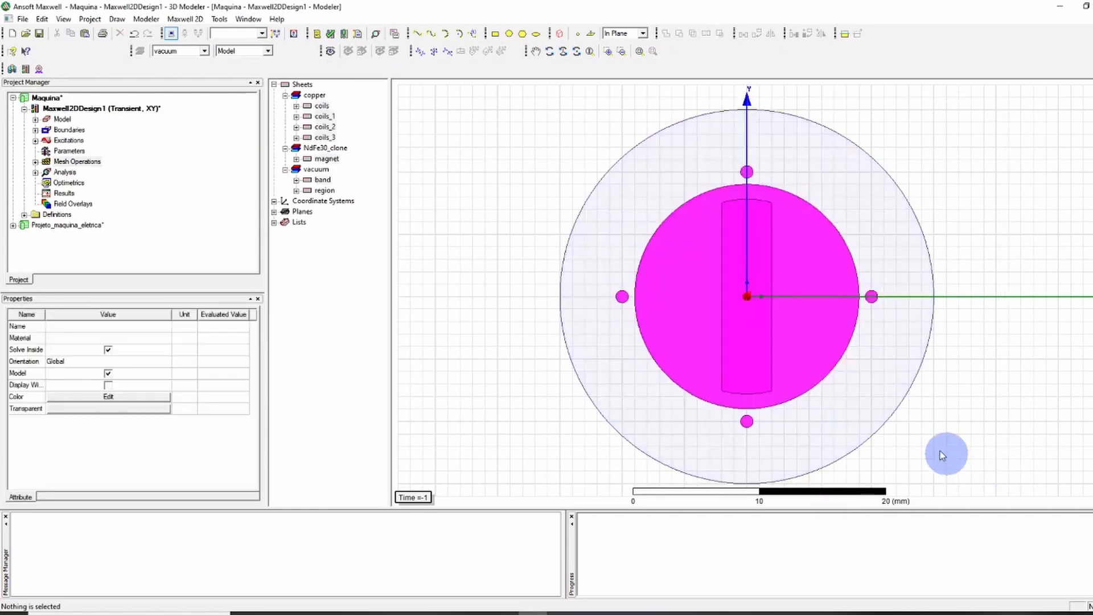
left_click(945, 249)
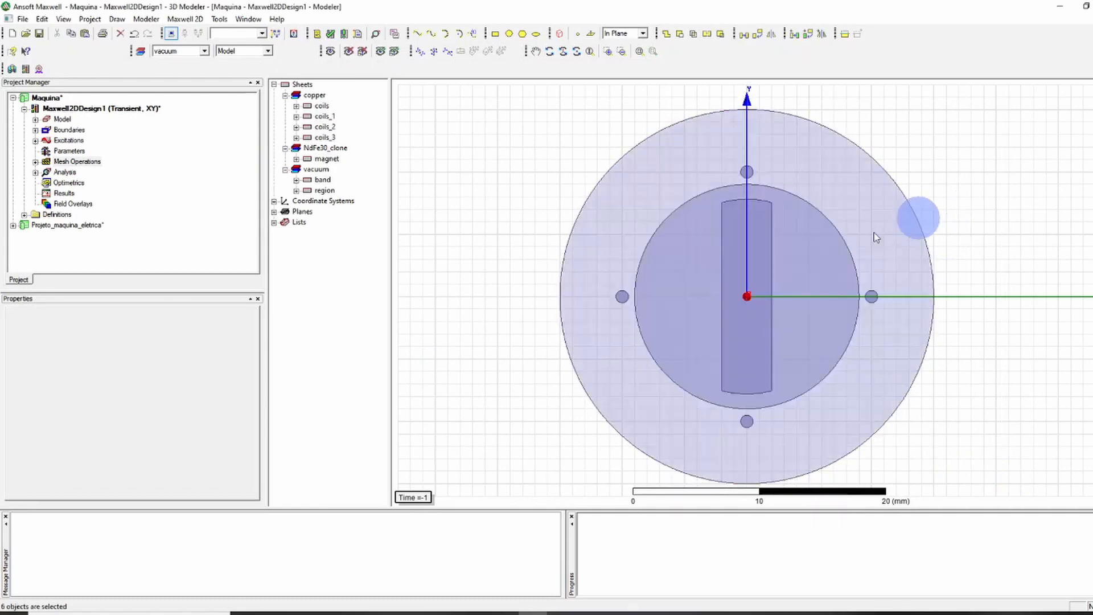
left_click(697, 305)
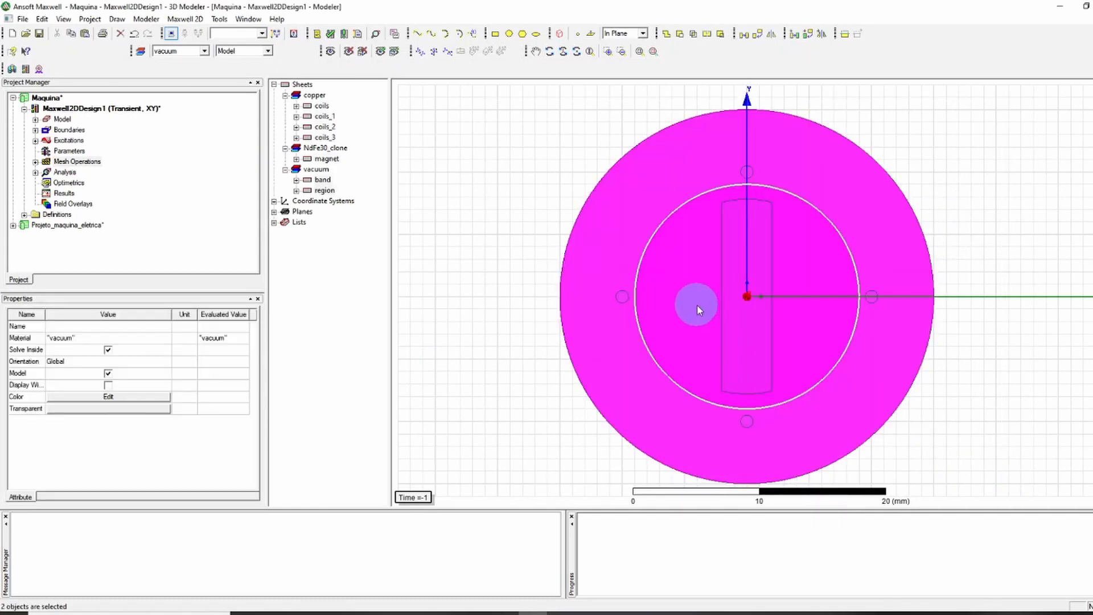
Assign a surface approximation mesh operation to the band with a maximum normal deviation of 3 deg and an aspect ratio of 5
left_click(322, 180)
right_click(322, 180)
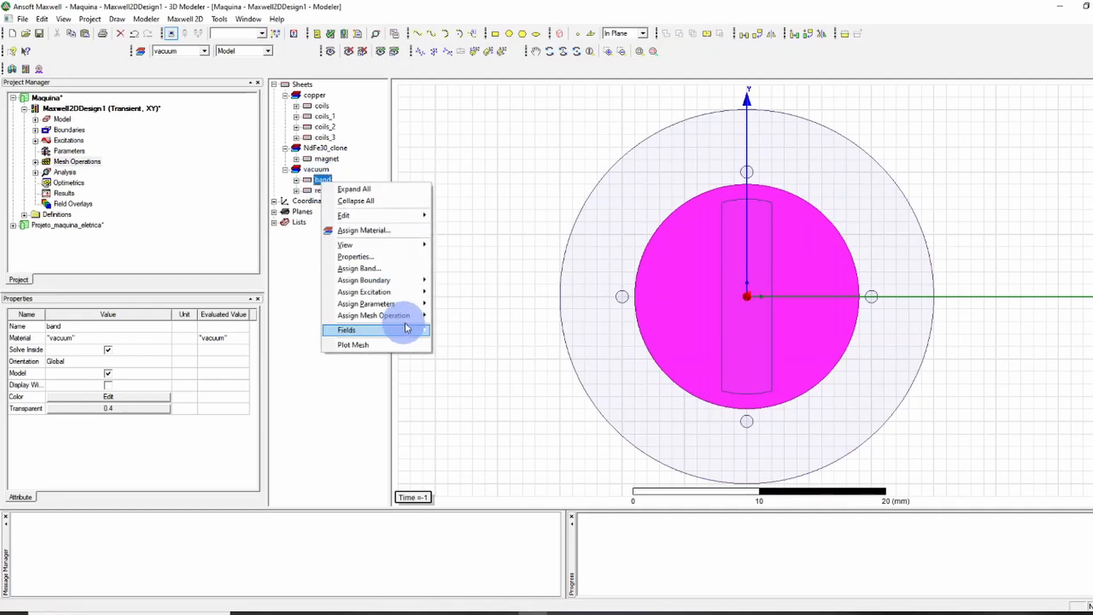
mouse_move(417, 320)
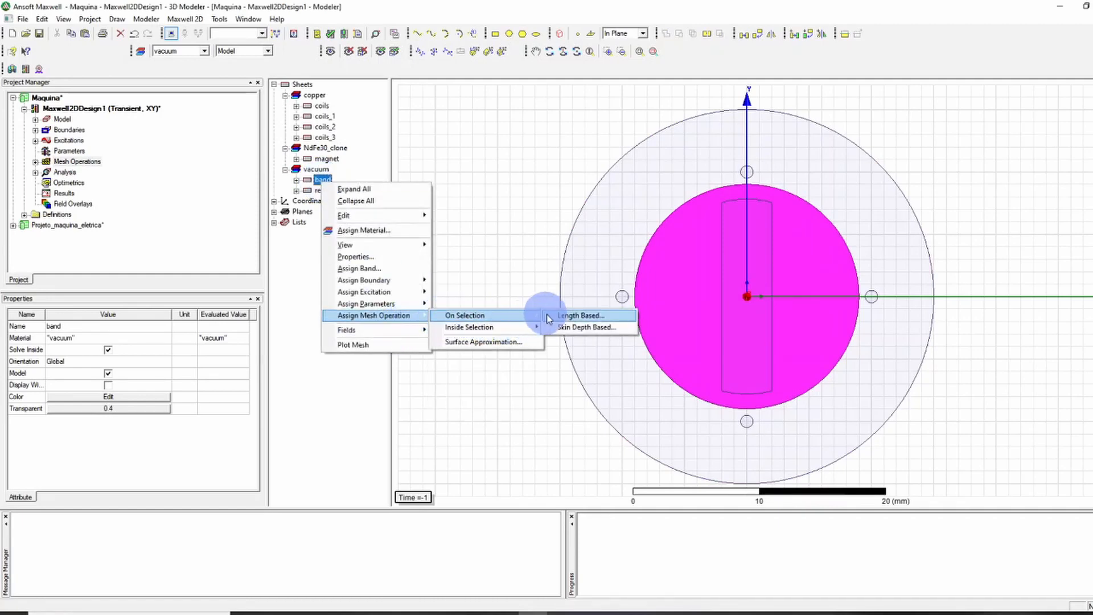
mouse_move(508, 329)
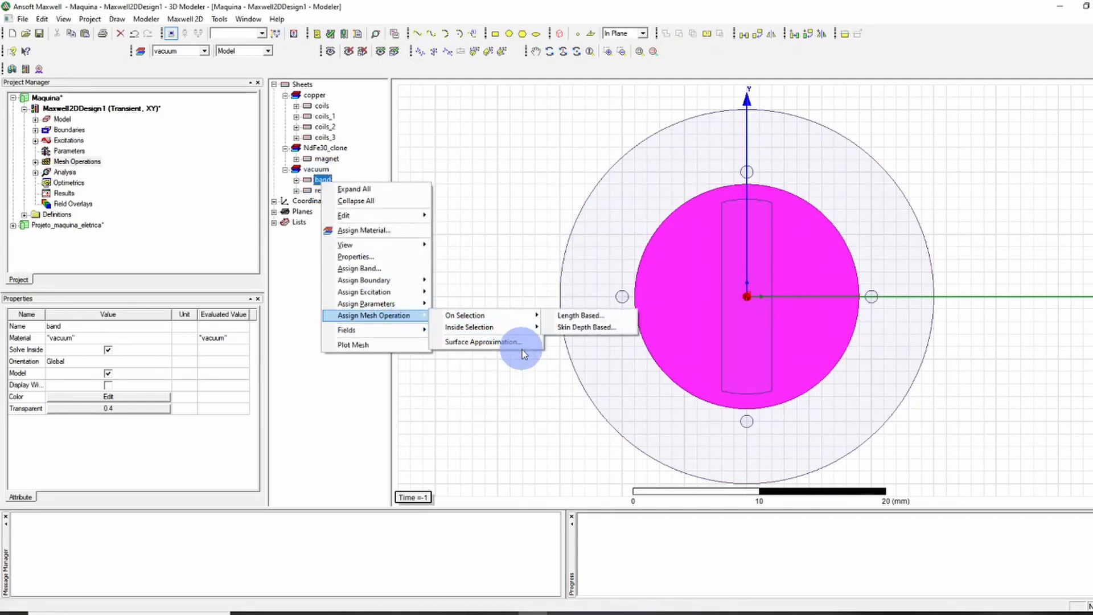
left_click(522, 344)
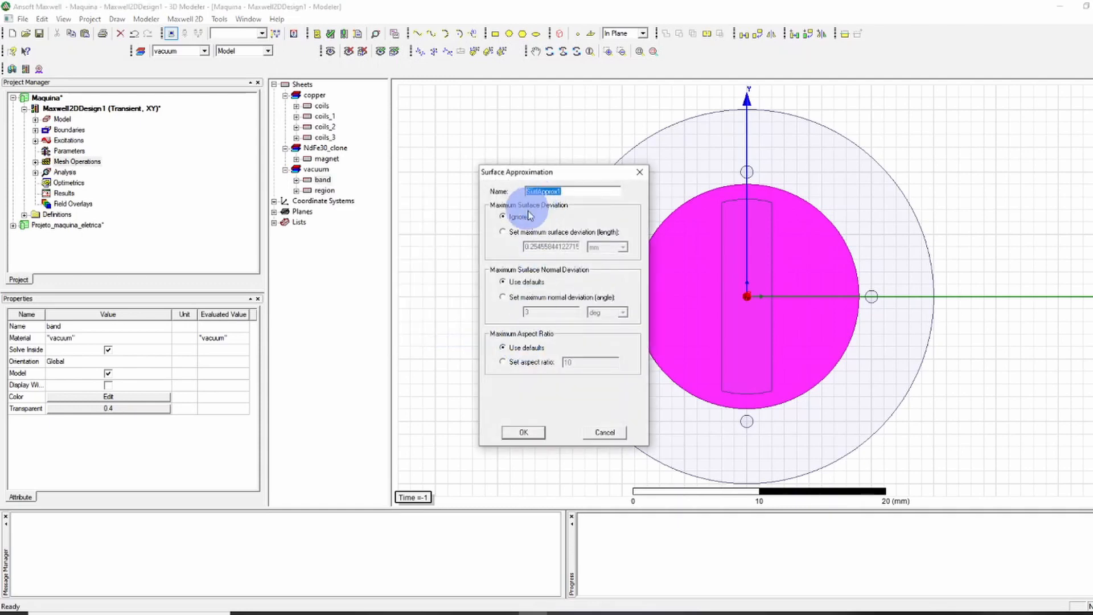
left_click(502, 297)
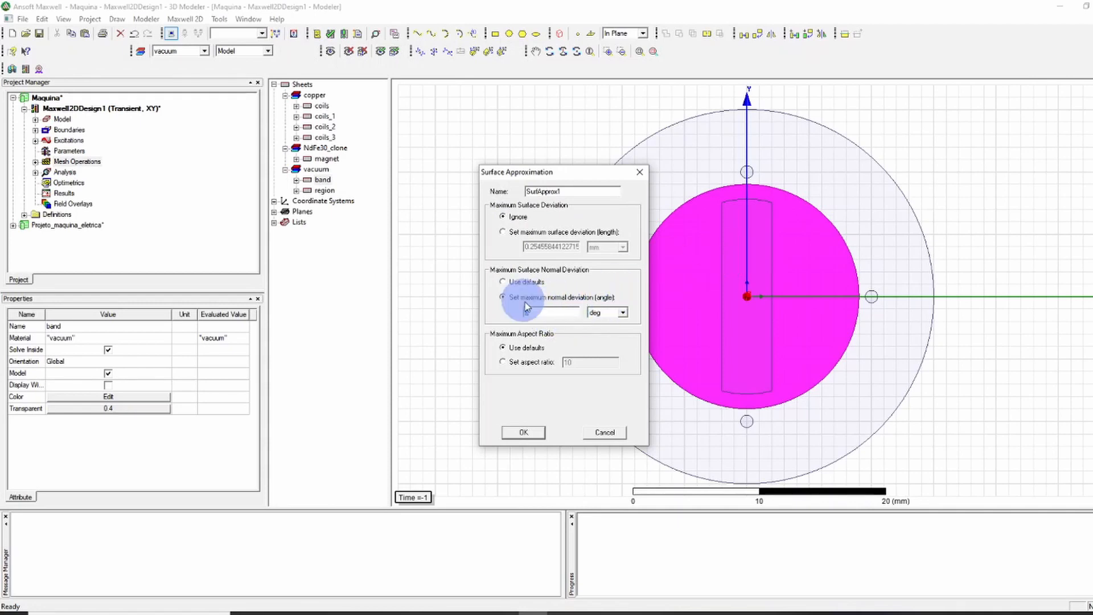
left_click(504, 363)
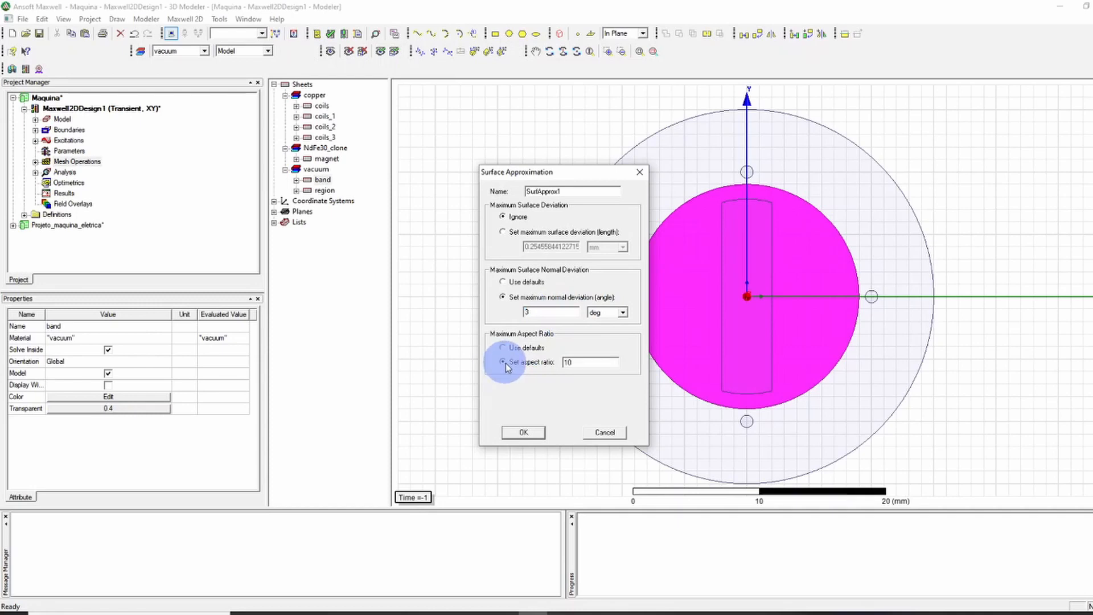
double_click(585, 367)
type("5")
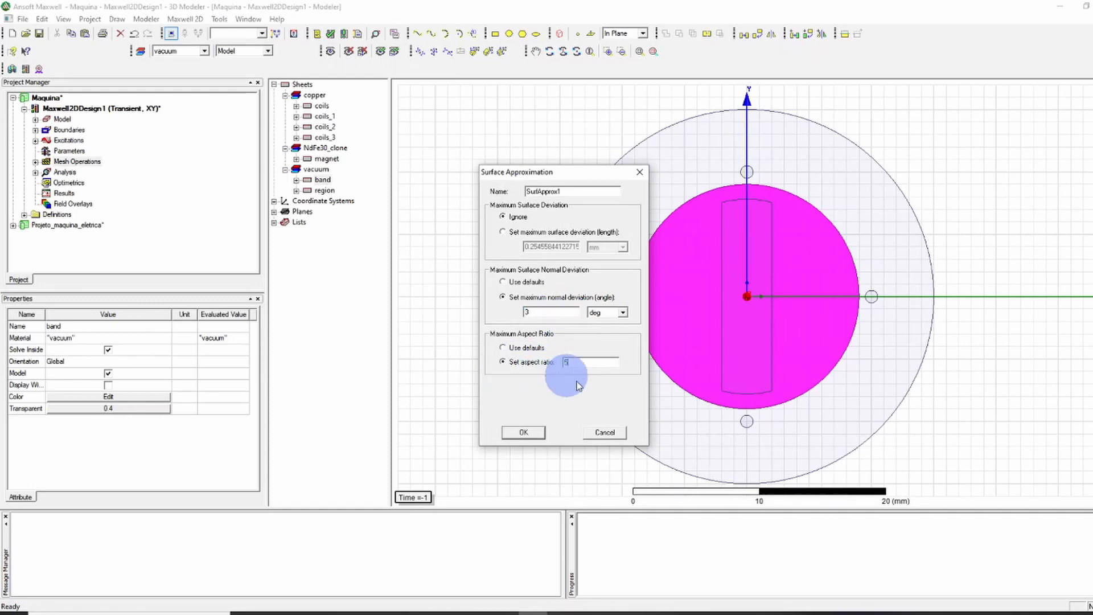
left_click(531, 433)
left_click(496, 264)
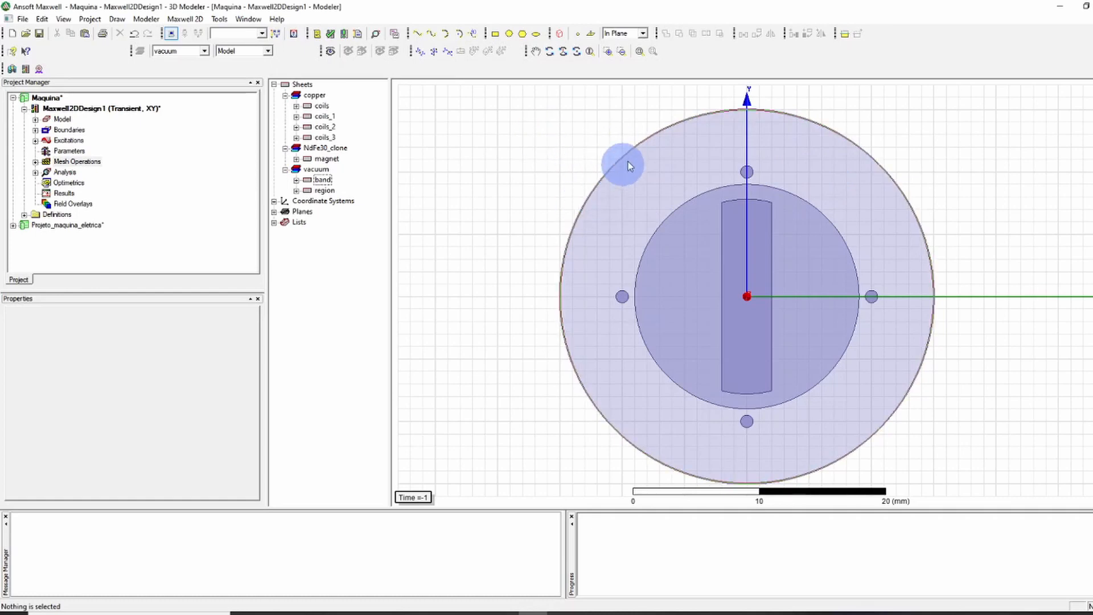
Run the validation check on the 2D design and analyze all of its solution setups
left_click(332, 36)
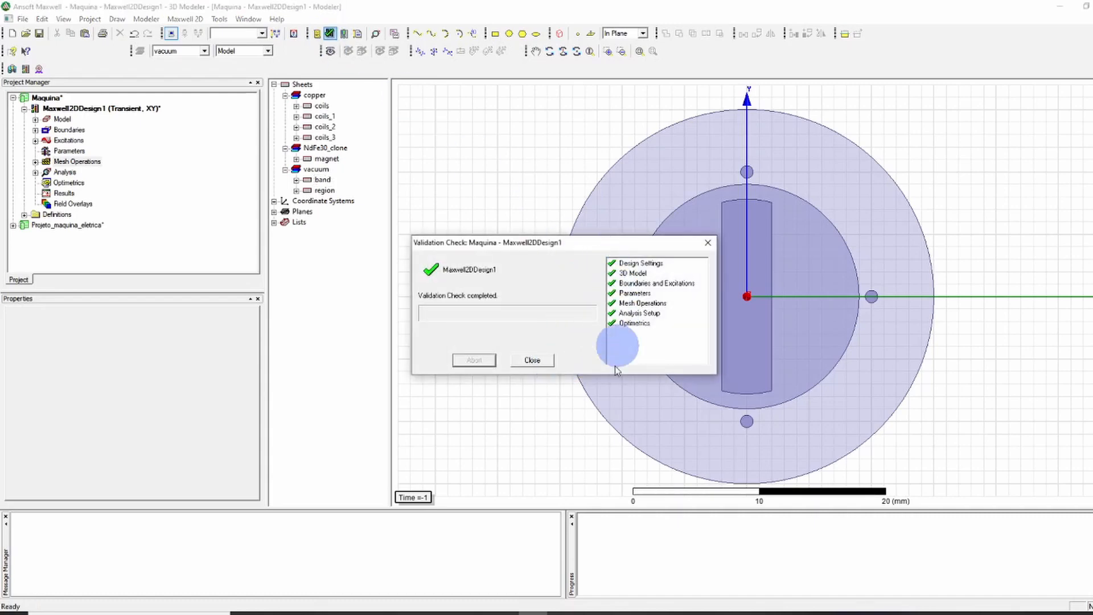
left_click(532, 359)
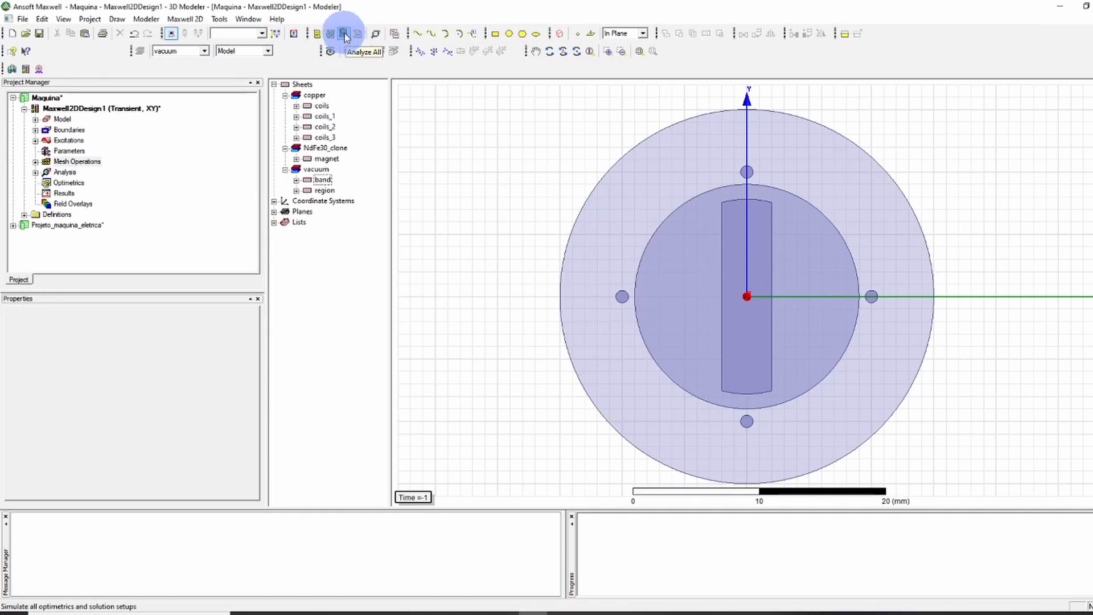
left_click(344, 33)
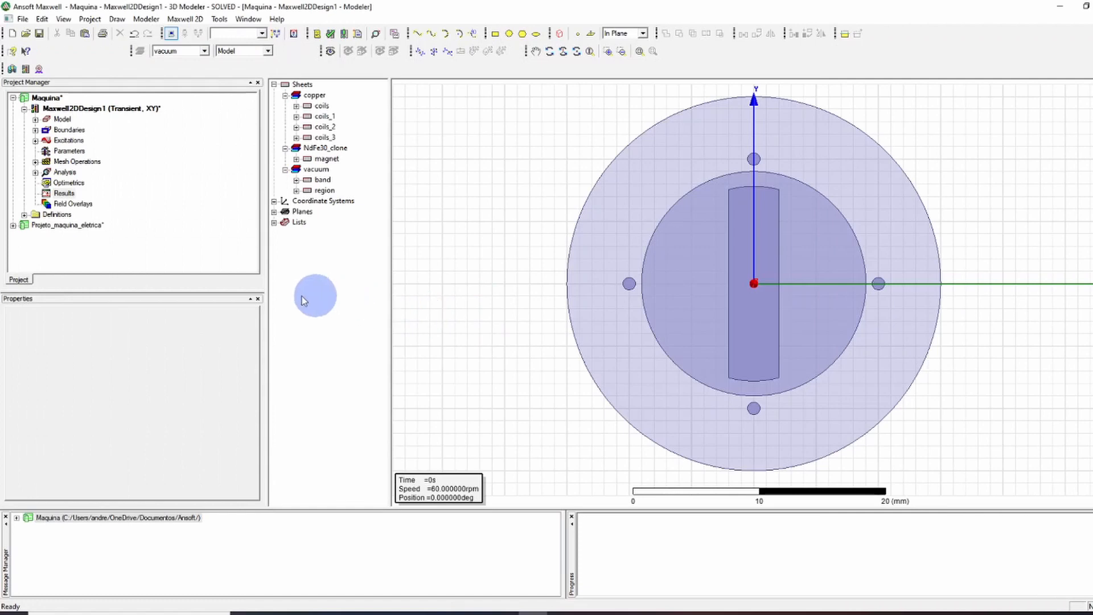
Create a transient report plotting the end connection current, Current(EndConnection1), against time over the full sweep
right_click(63, 195)
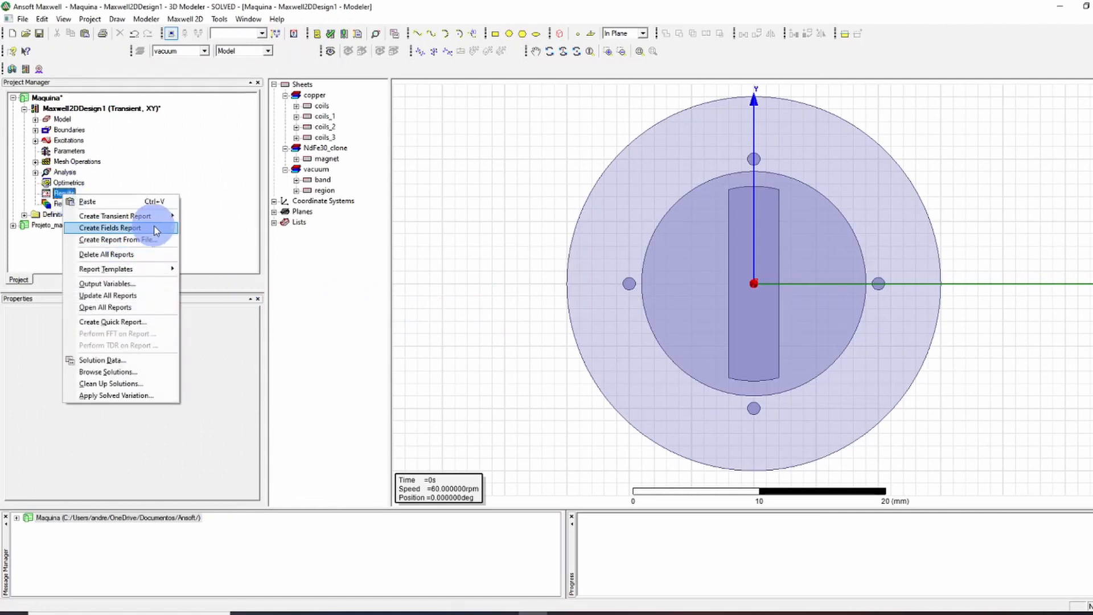
mouse_move(159, 226)
left_click(203, 215)
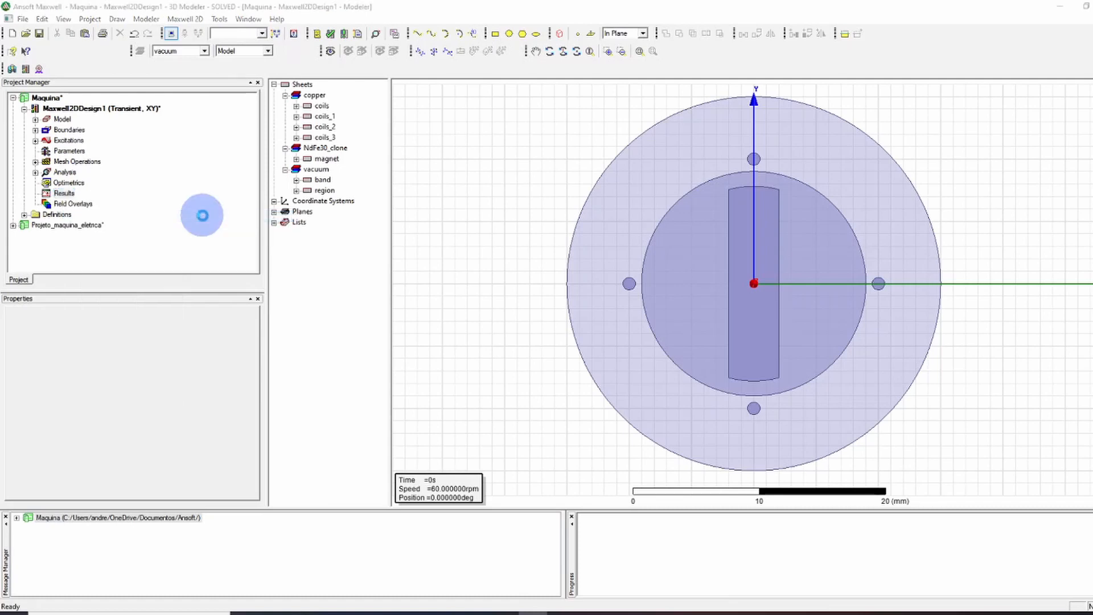
mouse_move(393, 179)
left_mouse_down()
mouse_move(438, 144)
mouse_move(414, 122)
left_mouse_up()
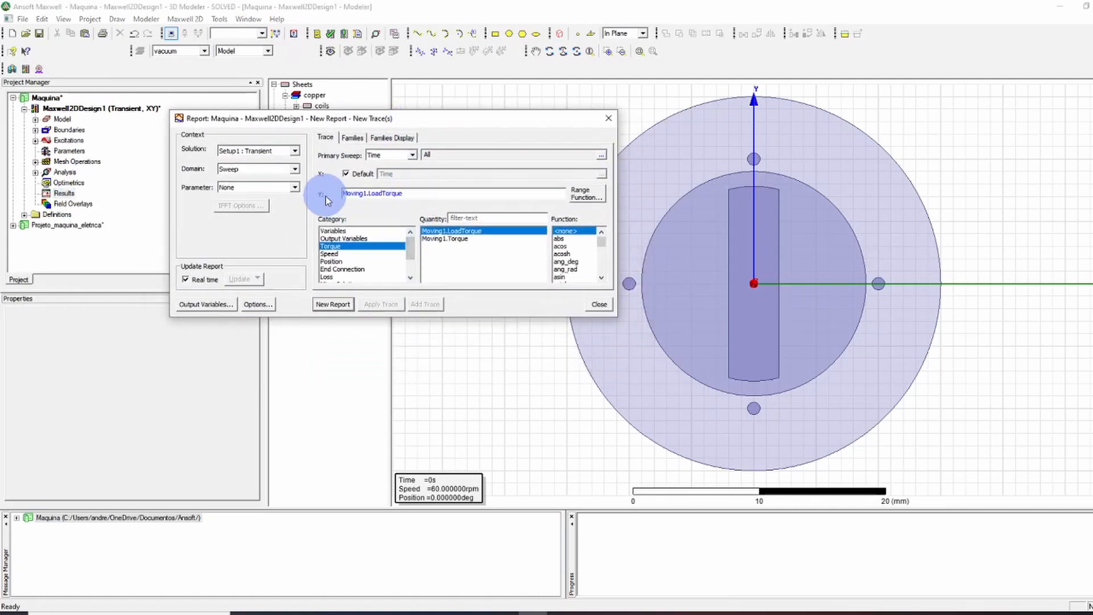
scroll(415, 283, "down", 2)
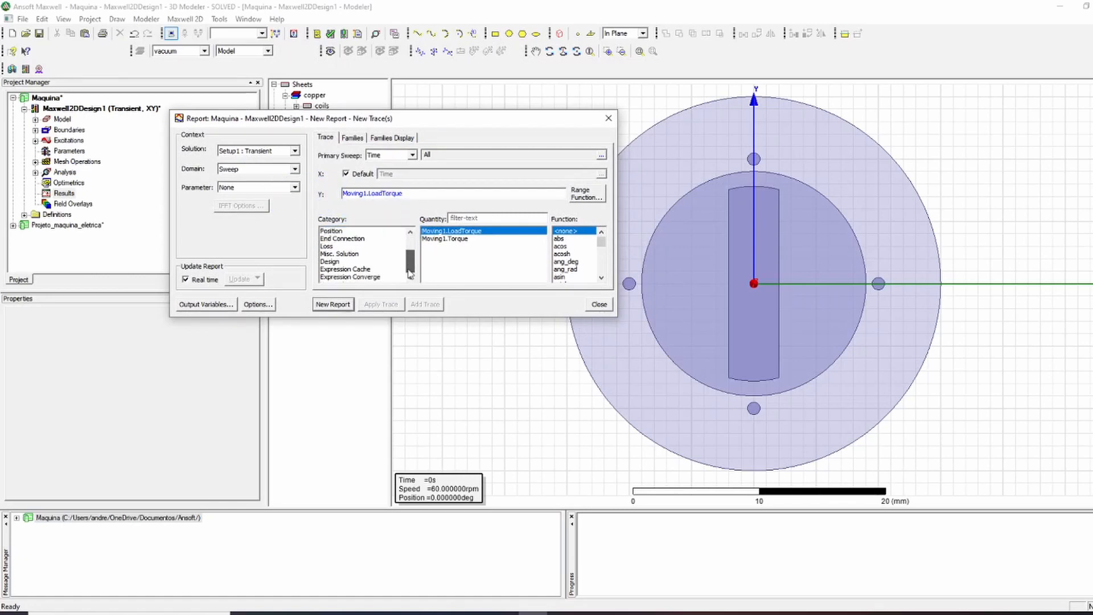
left_click_drag(409, 274, 406, 245)
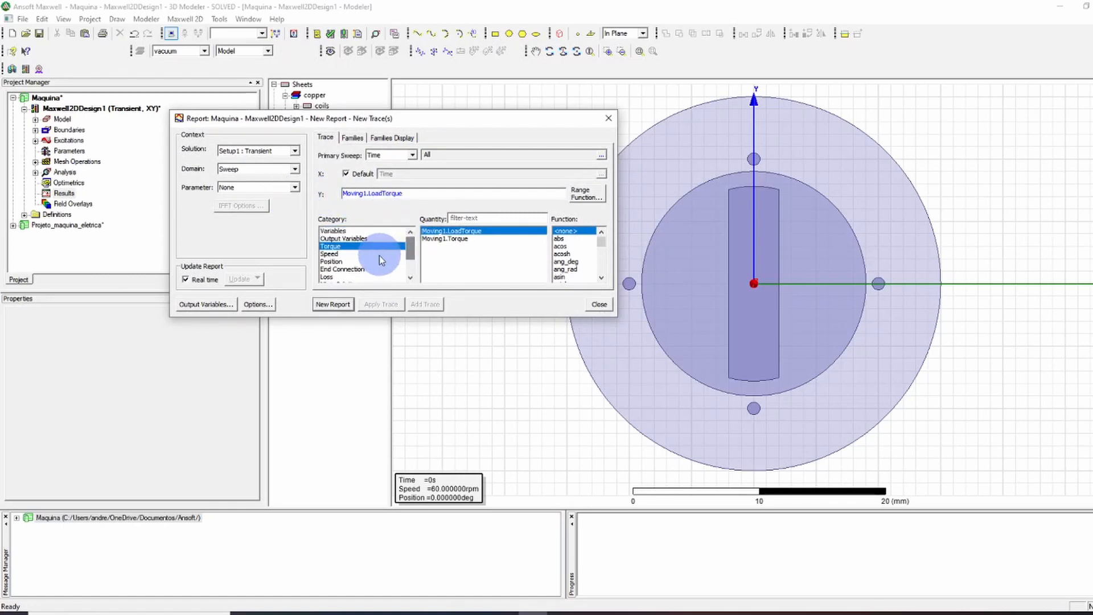
left_click(343, 255)
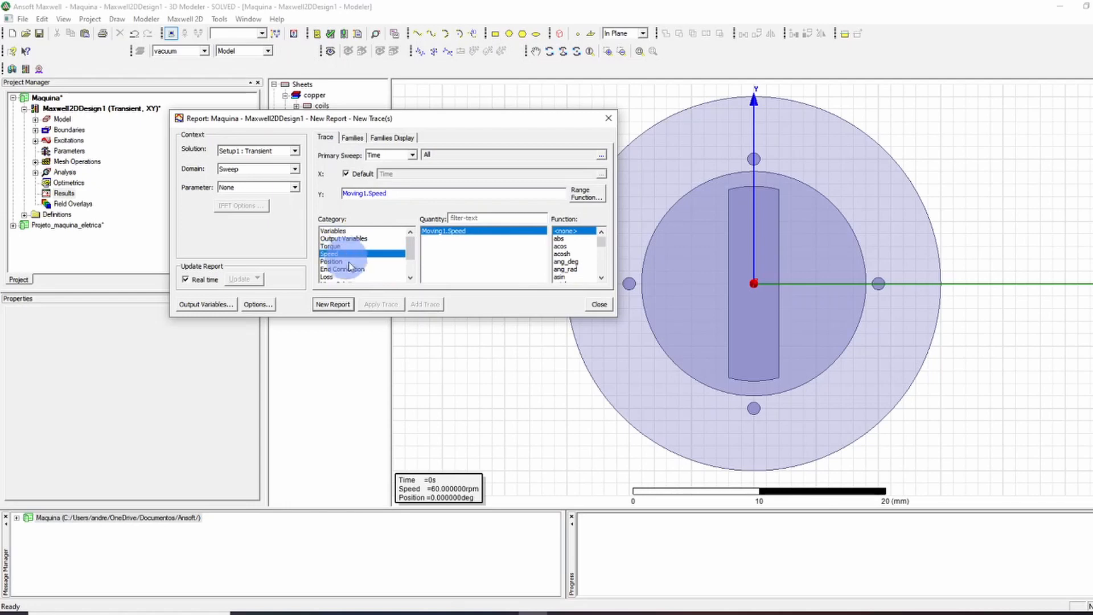
left_click(341, 261)
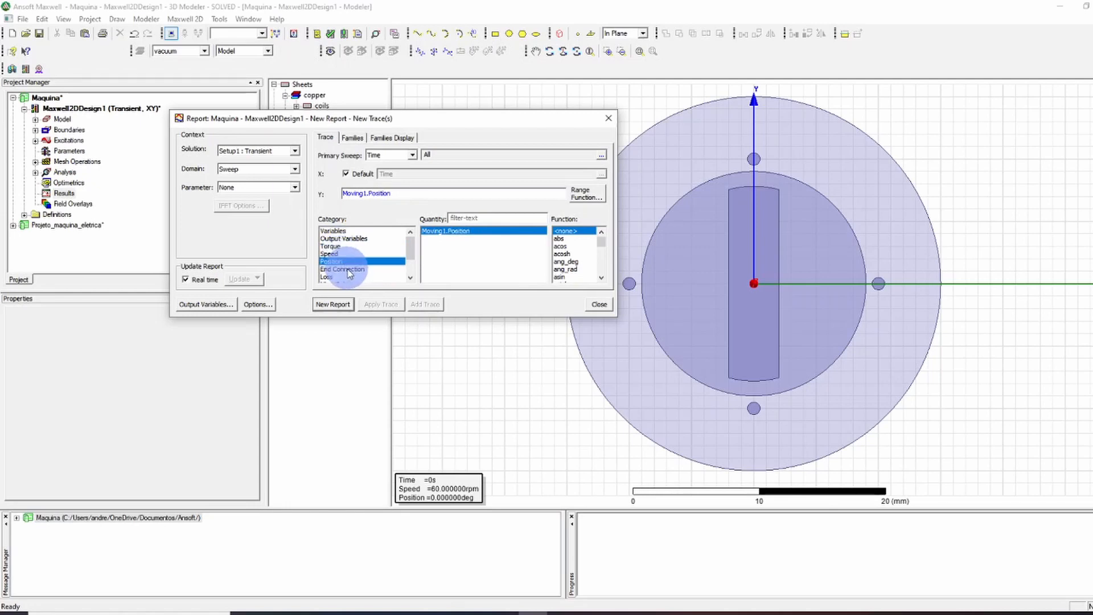
left_click(349, 270)
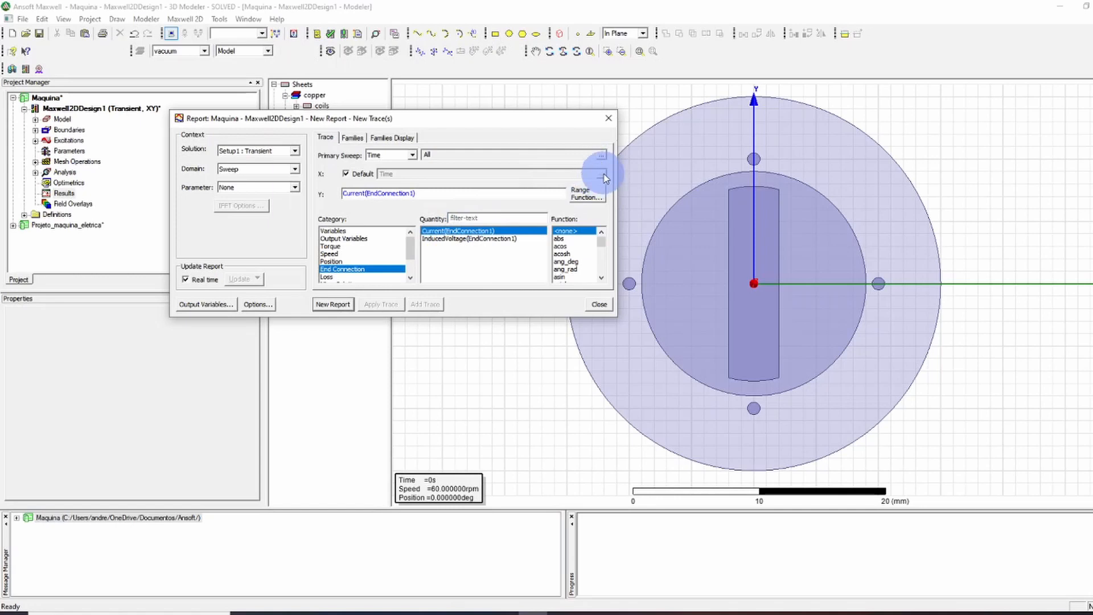
left_click(342, 304)
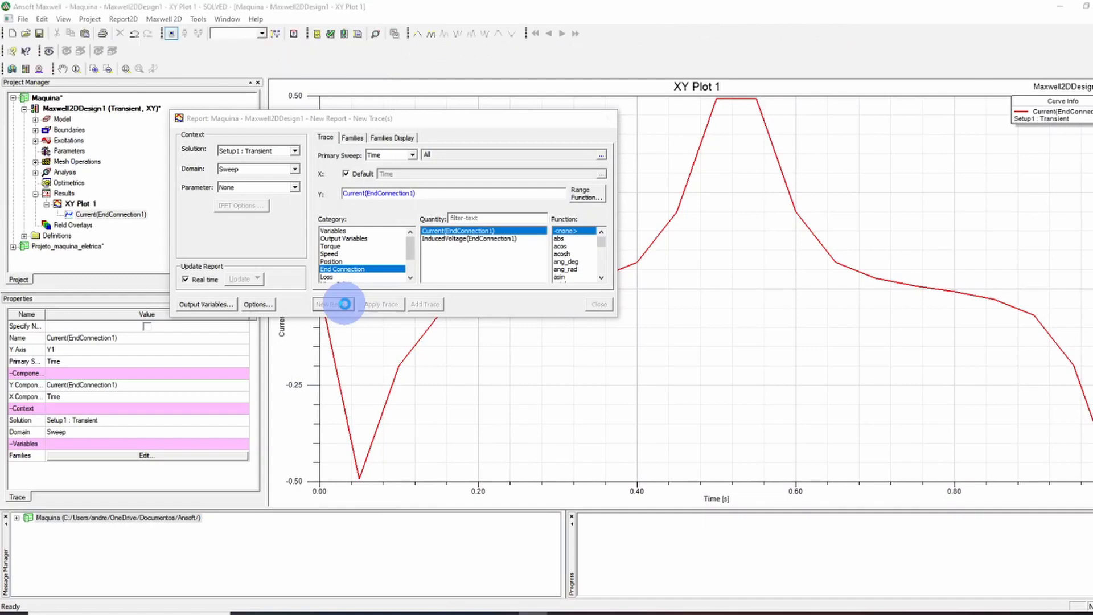
left_click(599, 304)
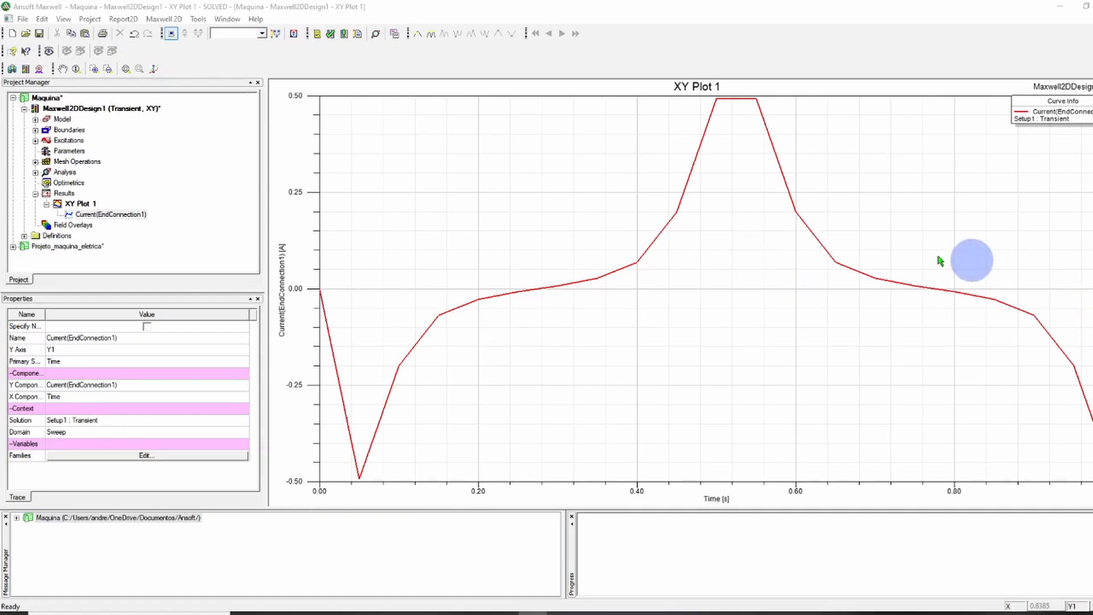
Switch from the current plot back to the 2D machine geometry of Maxwell2DDesign1
left_click(48, 120)
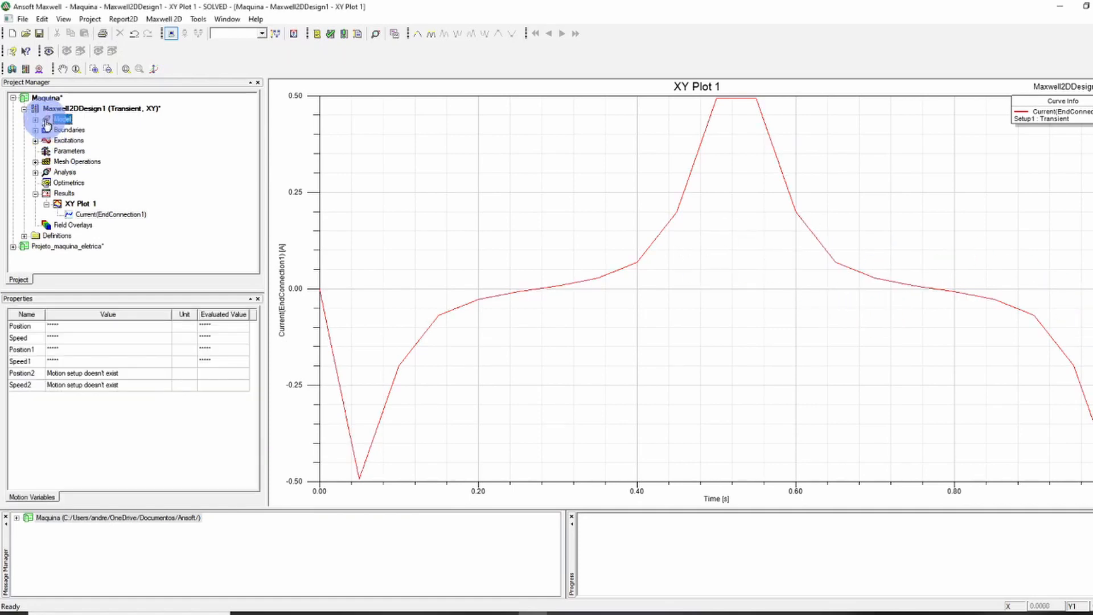
double_click(49, 110)
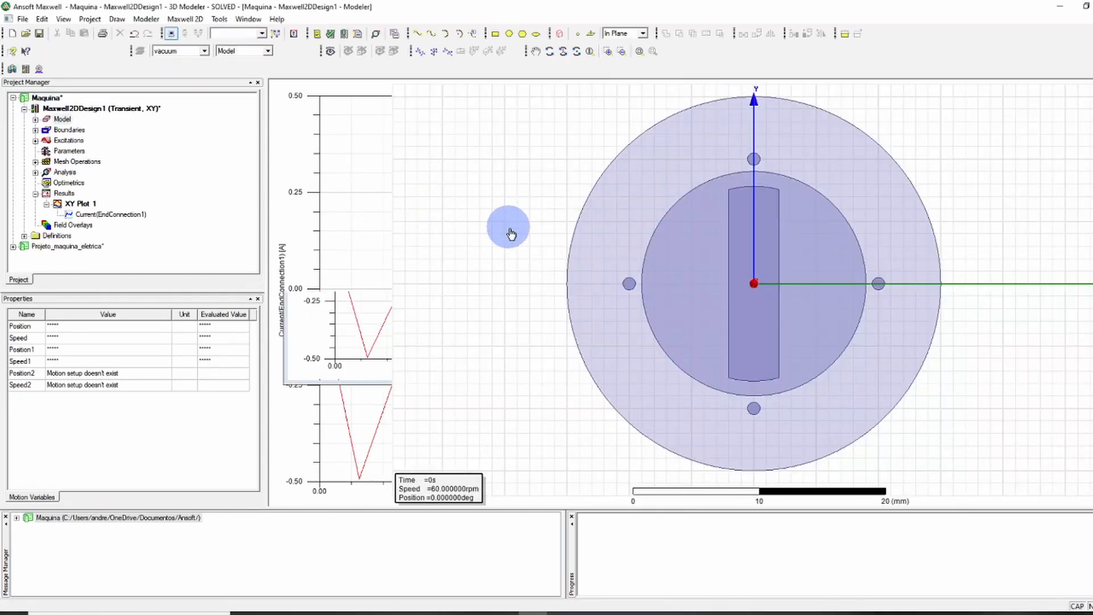
scroll(512, 228, "down", 3)
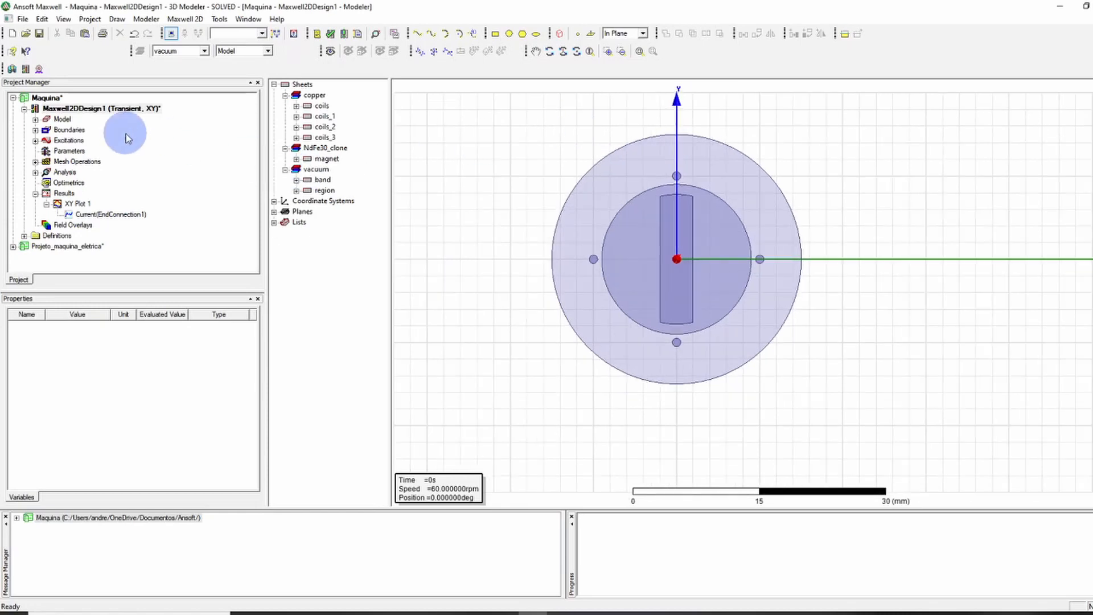
Create a 3D design from Maxwell2DDesign1 by sweeping the geometry 5 mm along the z-axis, and widen the model tree
left_click(24, 108)
left_click(61, 109)
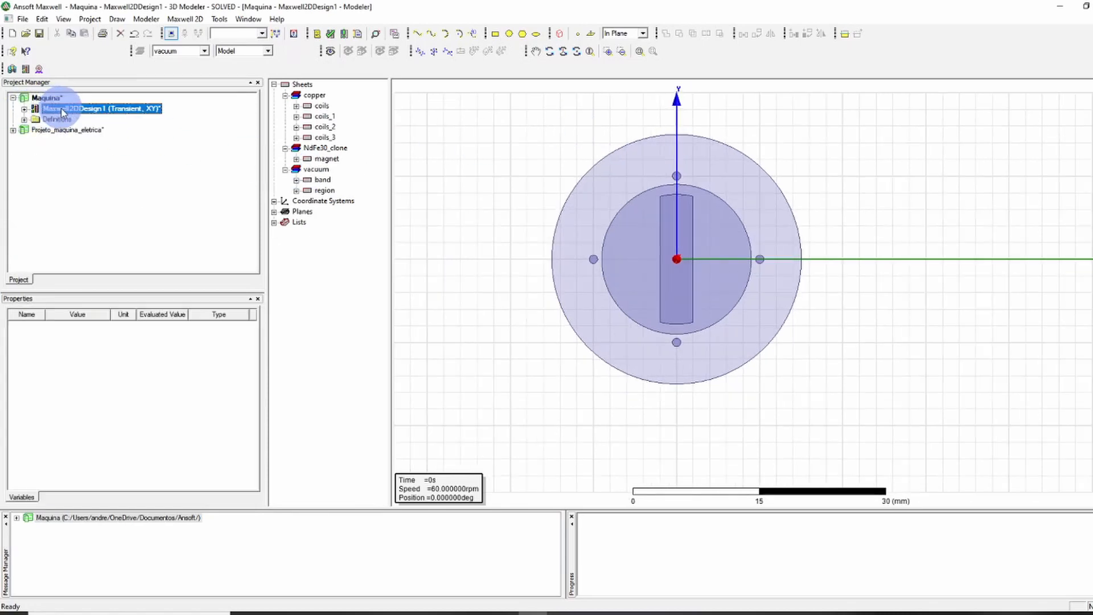
right_click(62, 110)
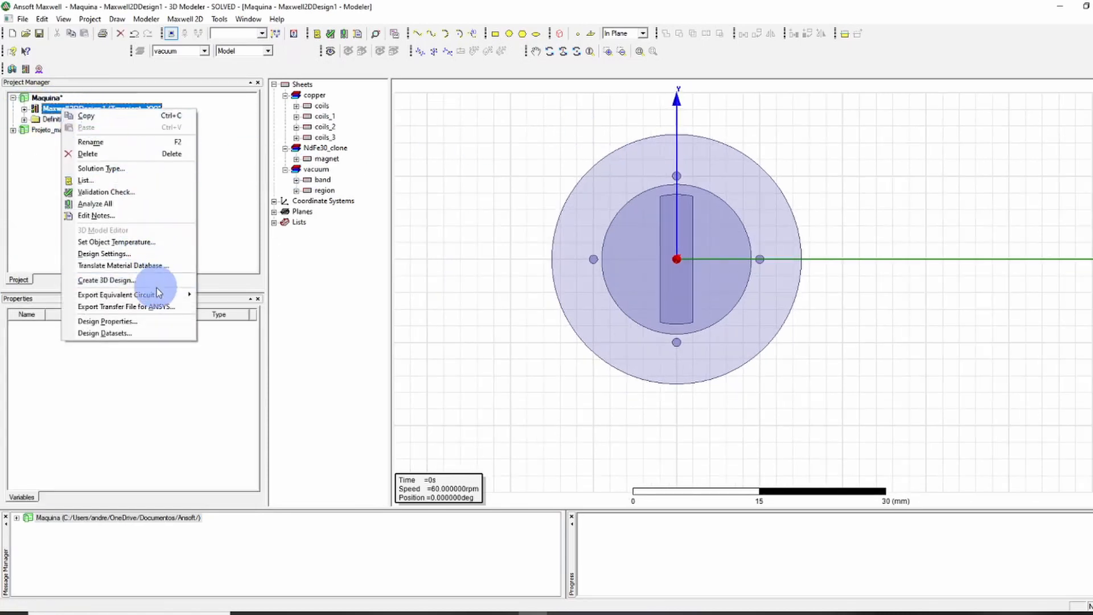
left_click(145, 280)
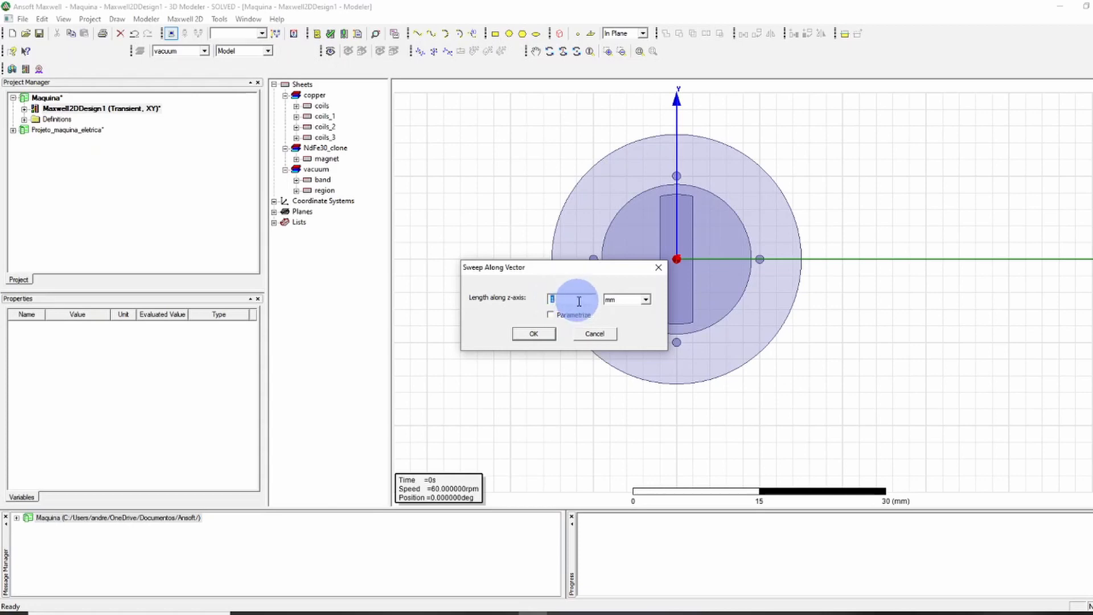
type("5")
left_click(532, 334)
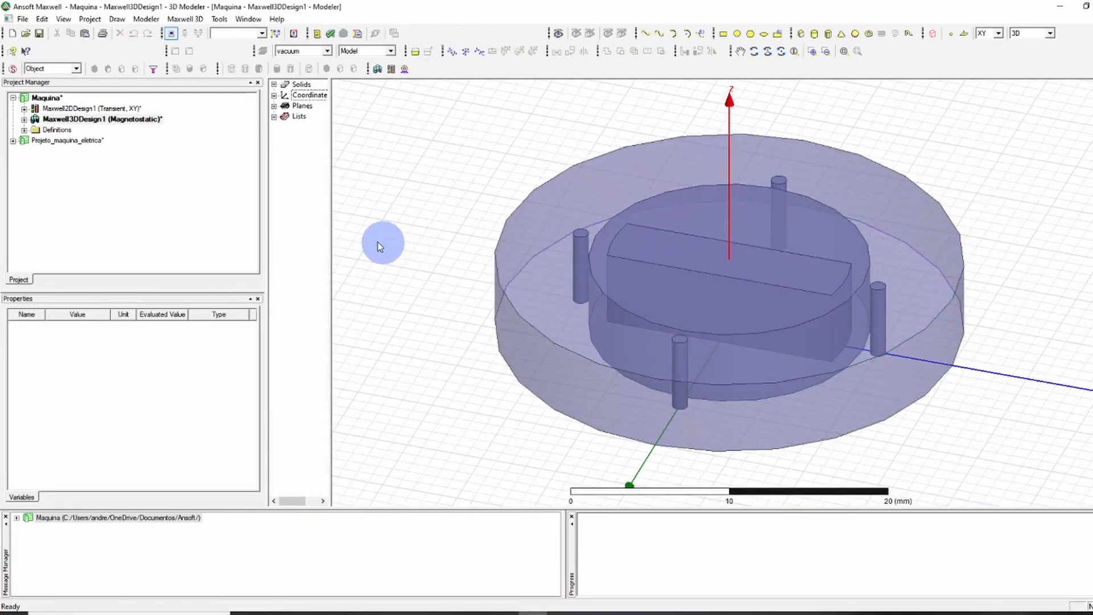
left_click_drag(334, 239, 411, 251)
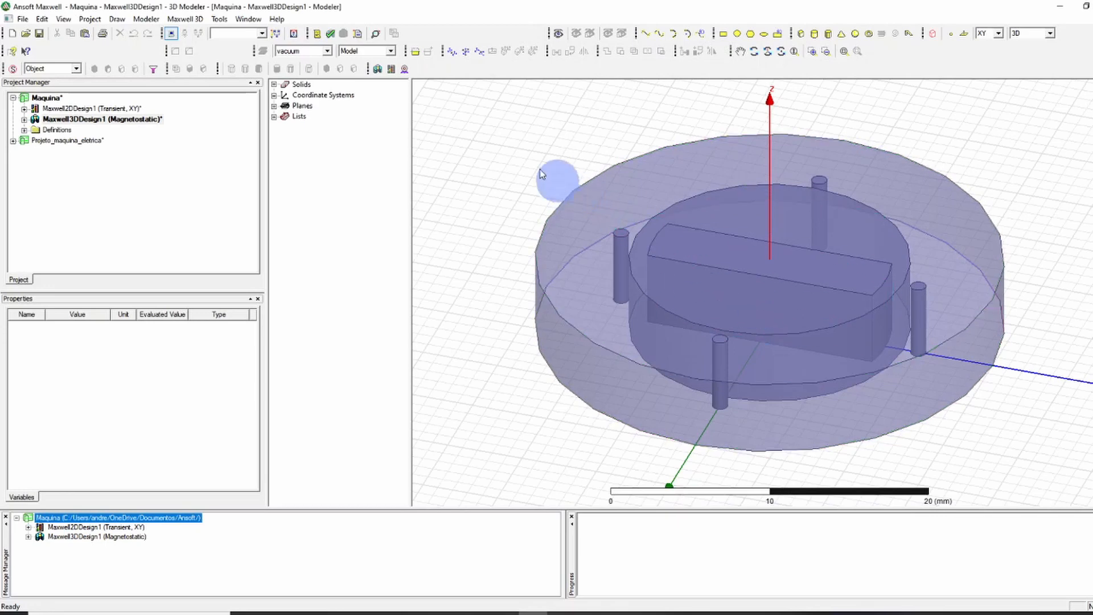
Set the solution type of the new 3D design to magnetic Transient
right_click(131, 121)
left_click(185, 171)
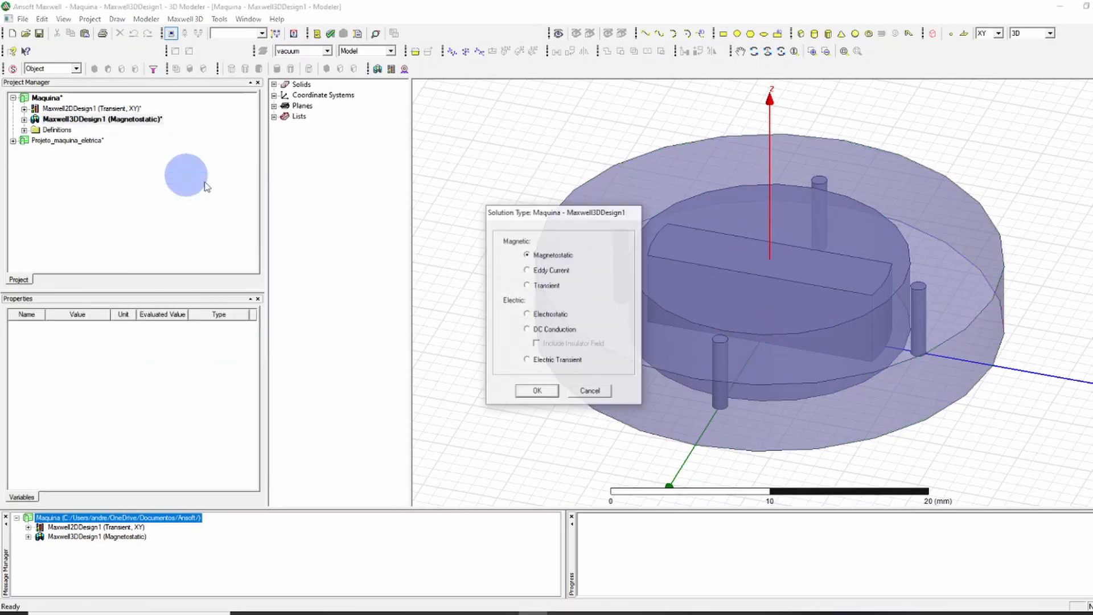
left_click(527, 286)
left_click(549, 389)
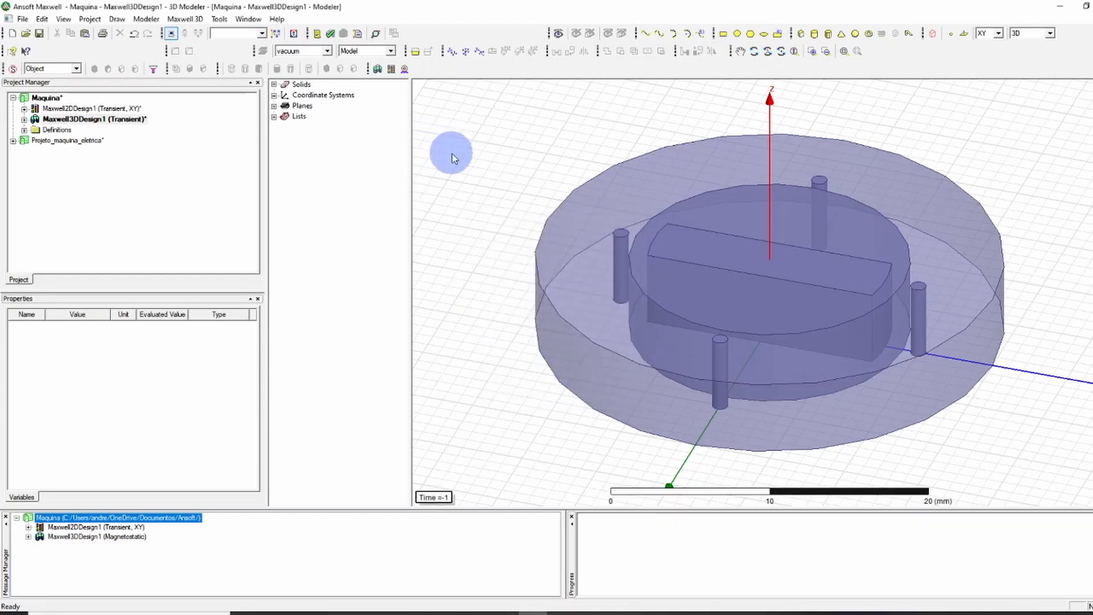
Run the validation check on the 3D design, expand its project tree and collapse its validation messages
left_click(331, 34)
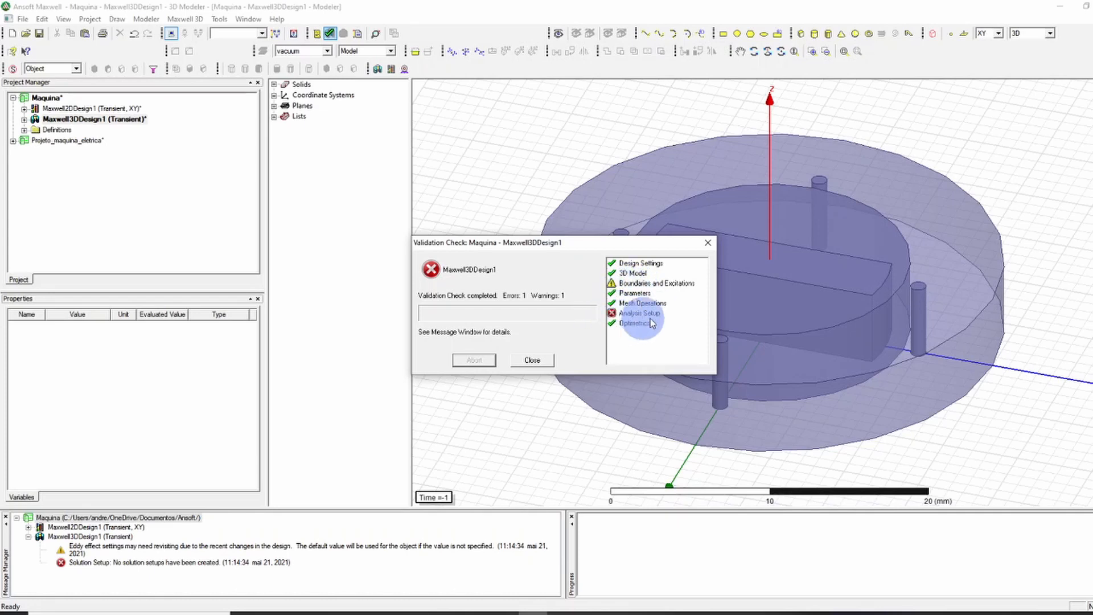
left_click(532, 359)
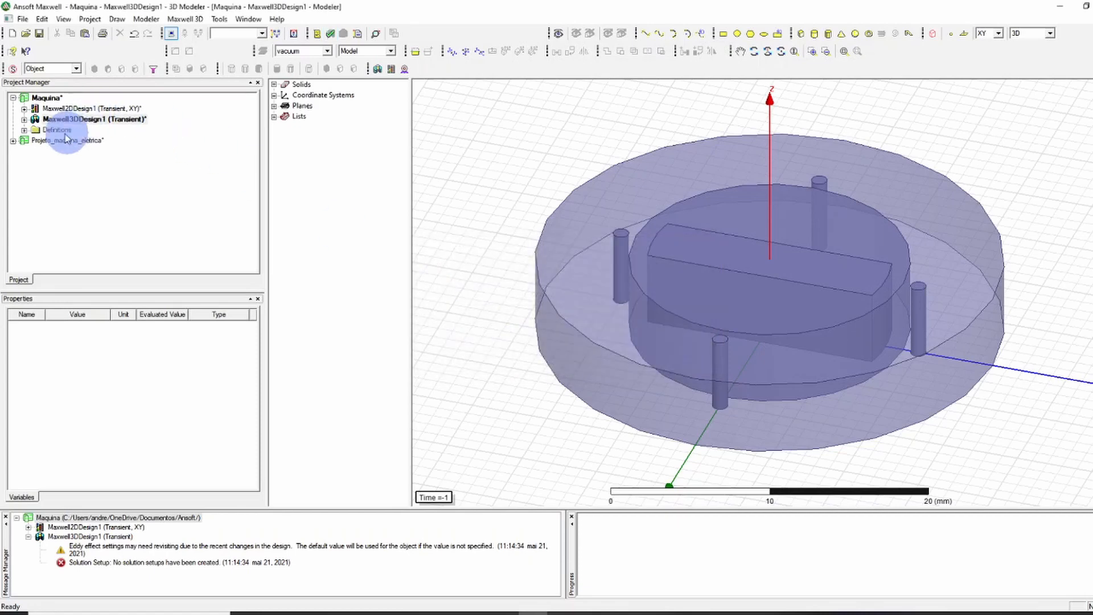
left_click(24, 120)
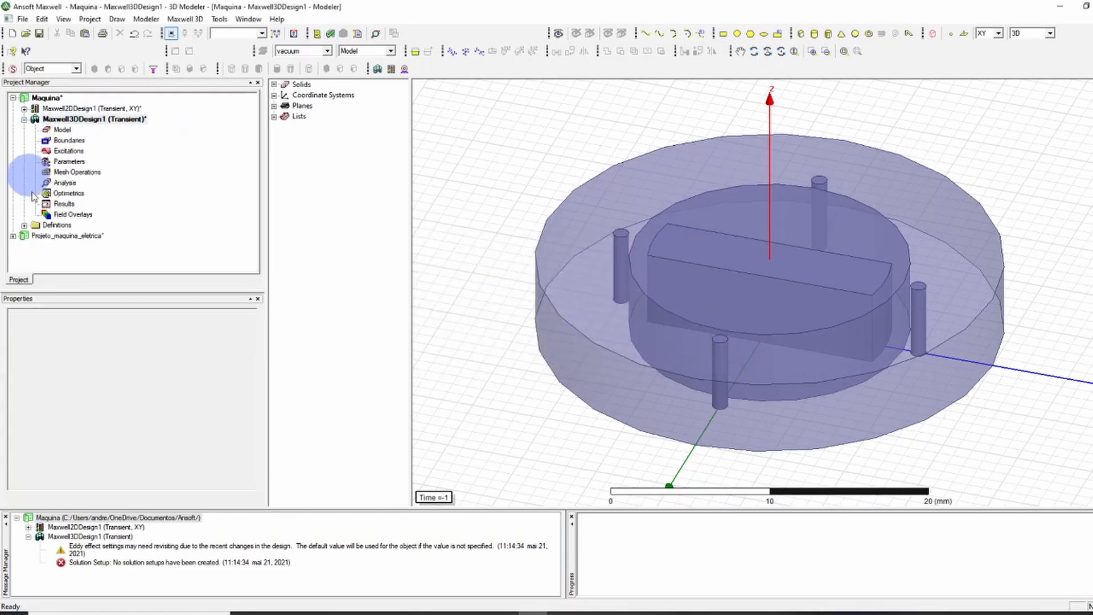
left_click(28, 537)
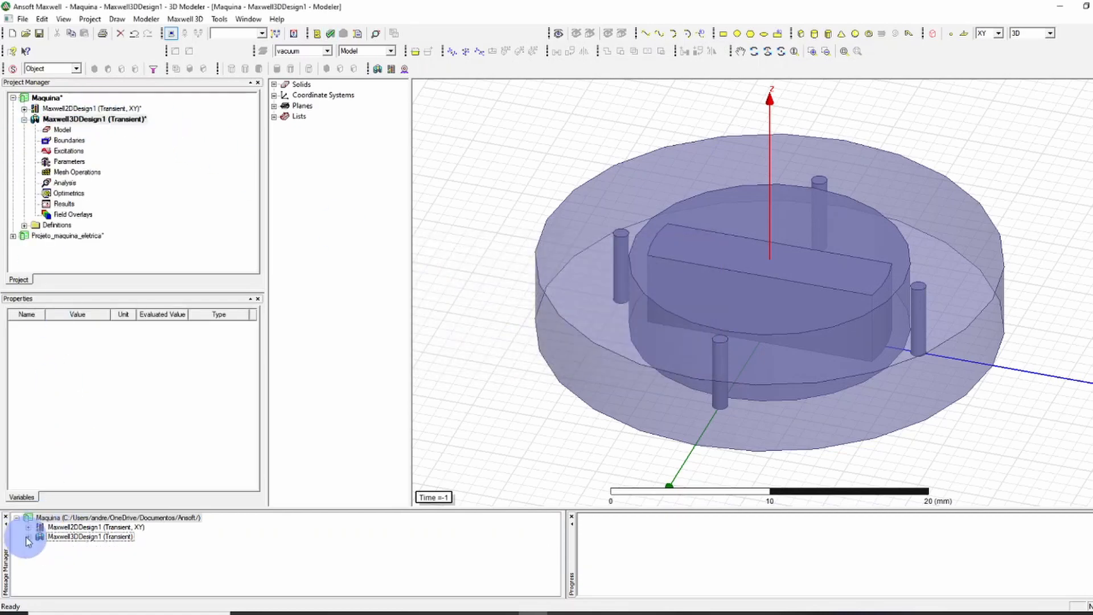
Expand the solids in the model tree to list the objects under copper, NdFe30_clone and vacuum
left_click(67, 162)
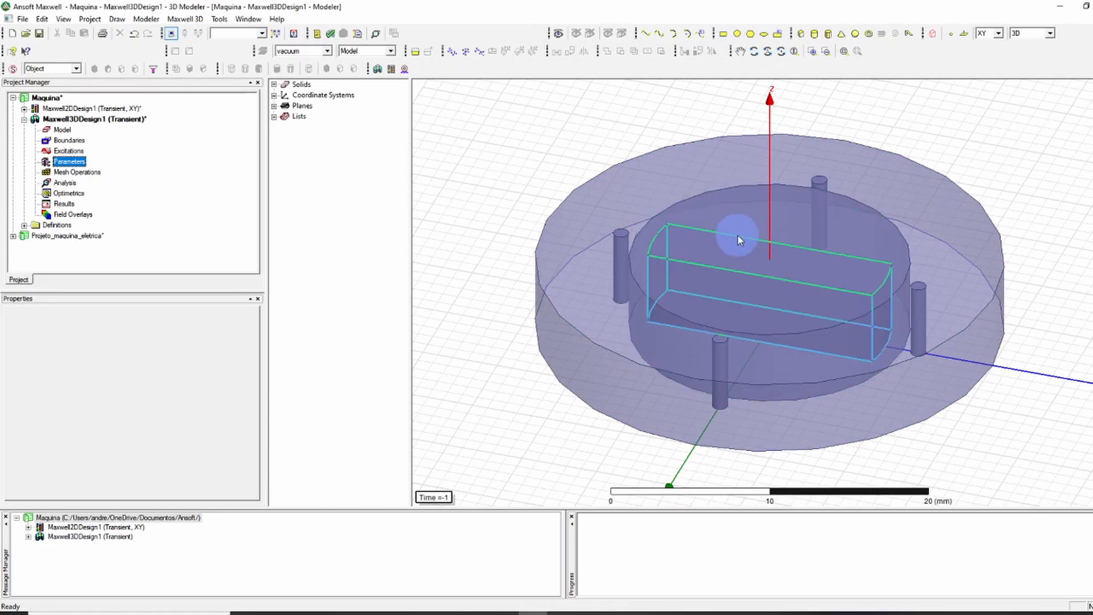
left_click(274, 85)
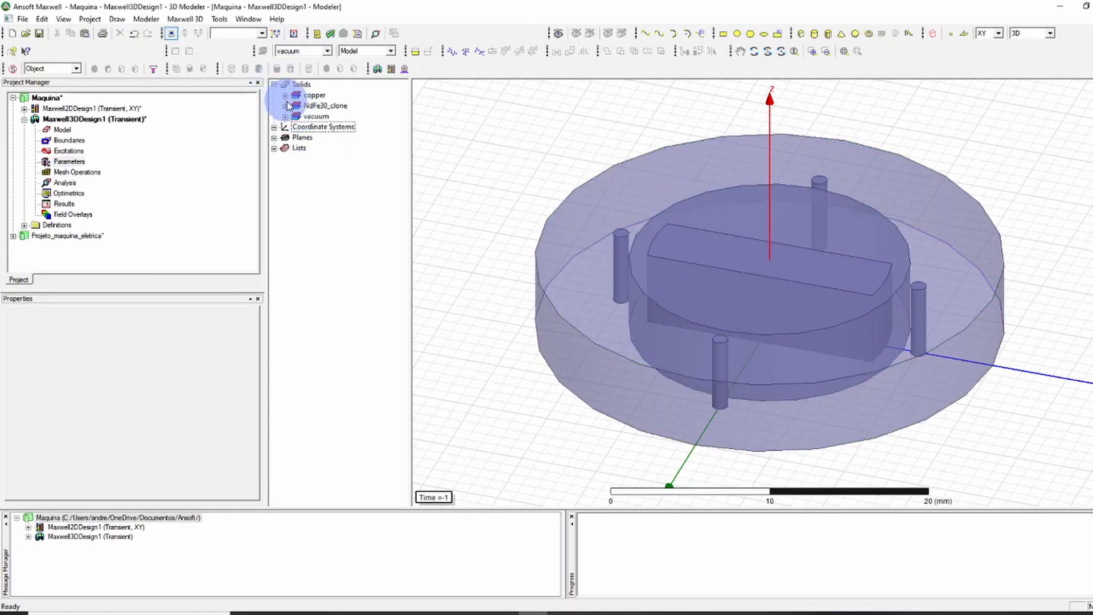
left_click(285, 106)
left_click(286, 95)
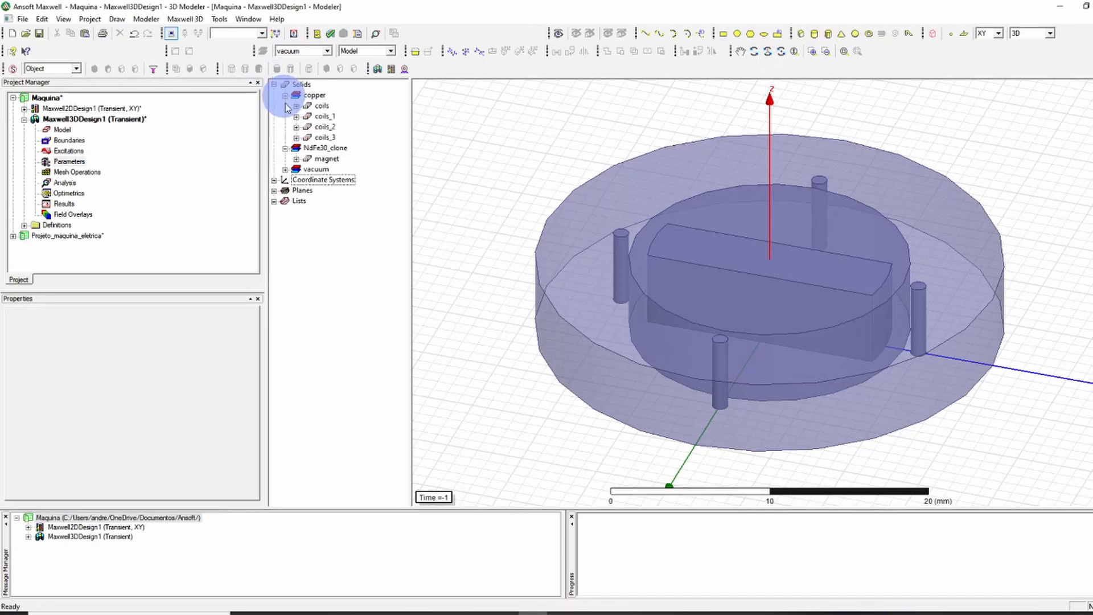
left_click(286, 169)
Assign a motion band to the band object with Rotation as the motion type about the positive Global Z axis
left_click(321, 180)
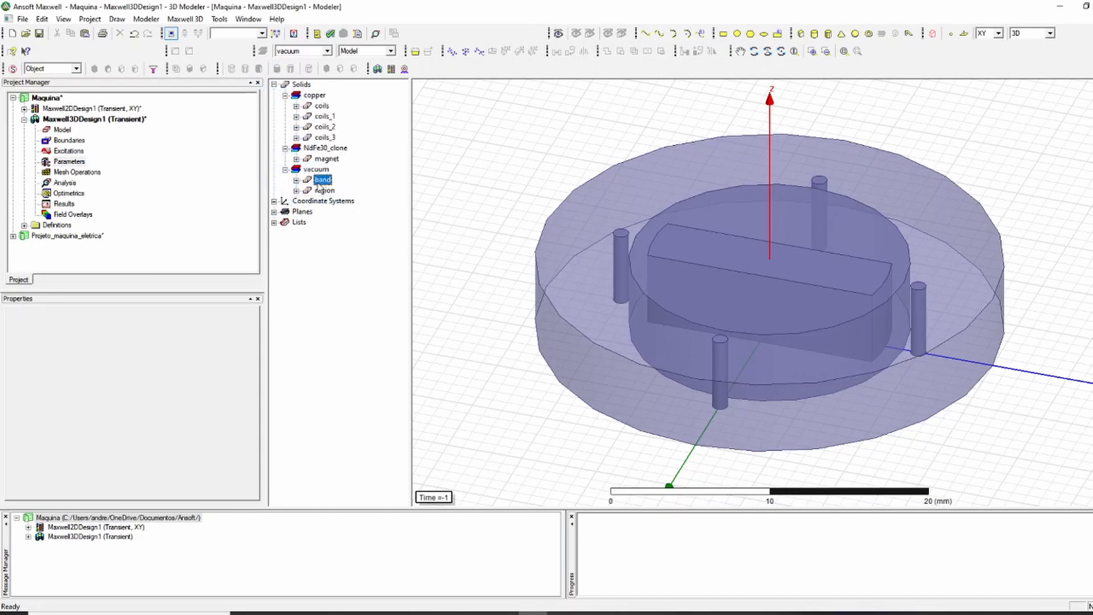
right_click(319, 185)
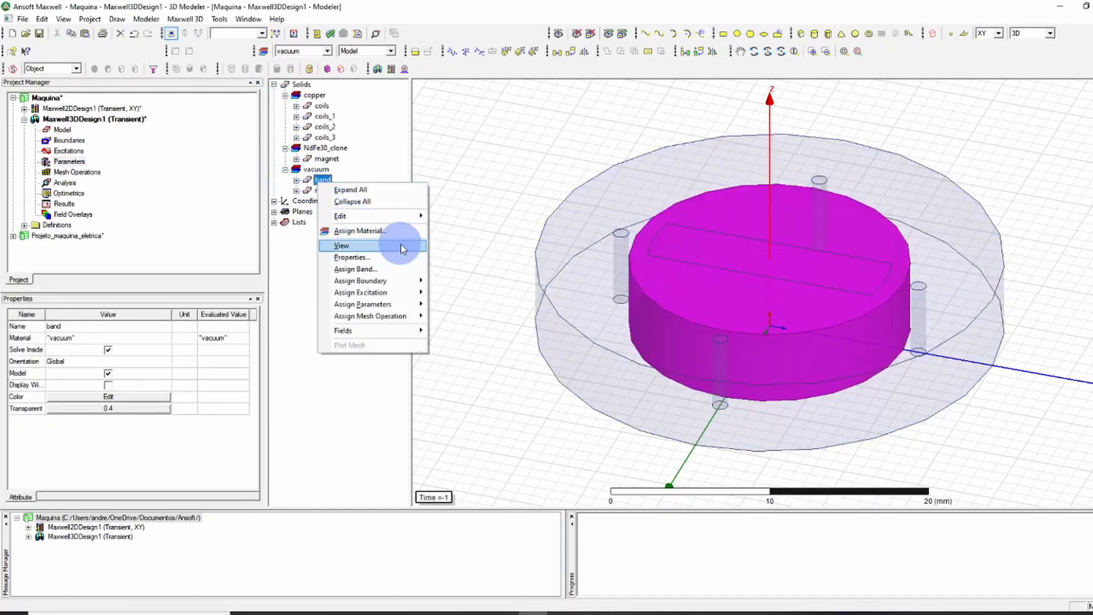
left_click(415, 269)
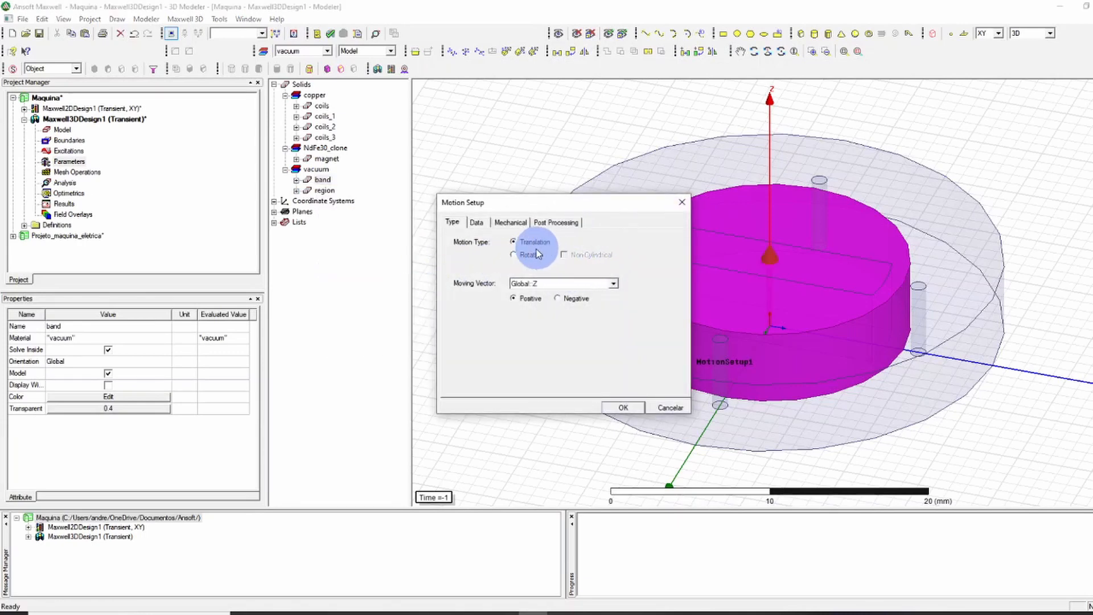
left_click(514, 255)
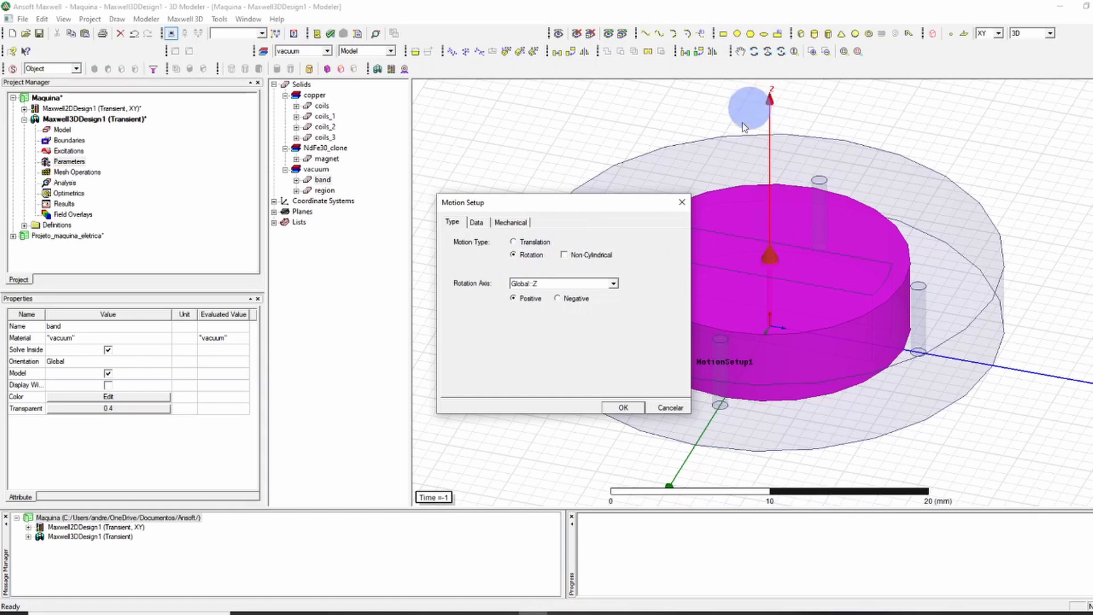
Set the band's angular velocity to 360 deg_per_sec and confirm the motion setup
left_click(510, 222)
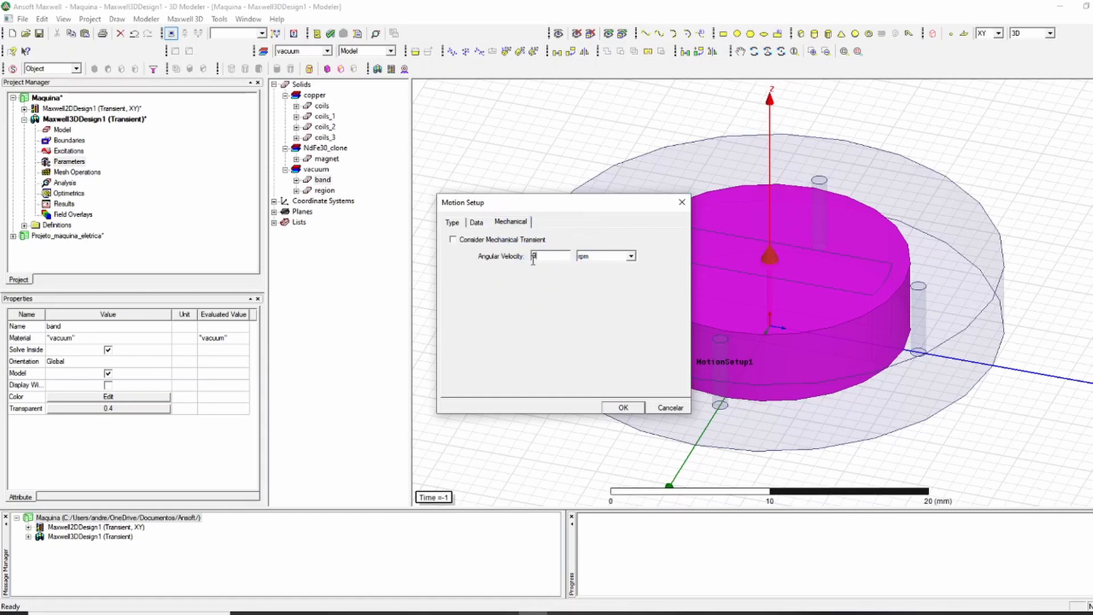
type("360")
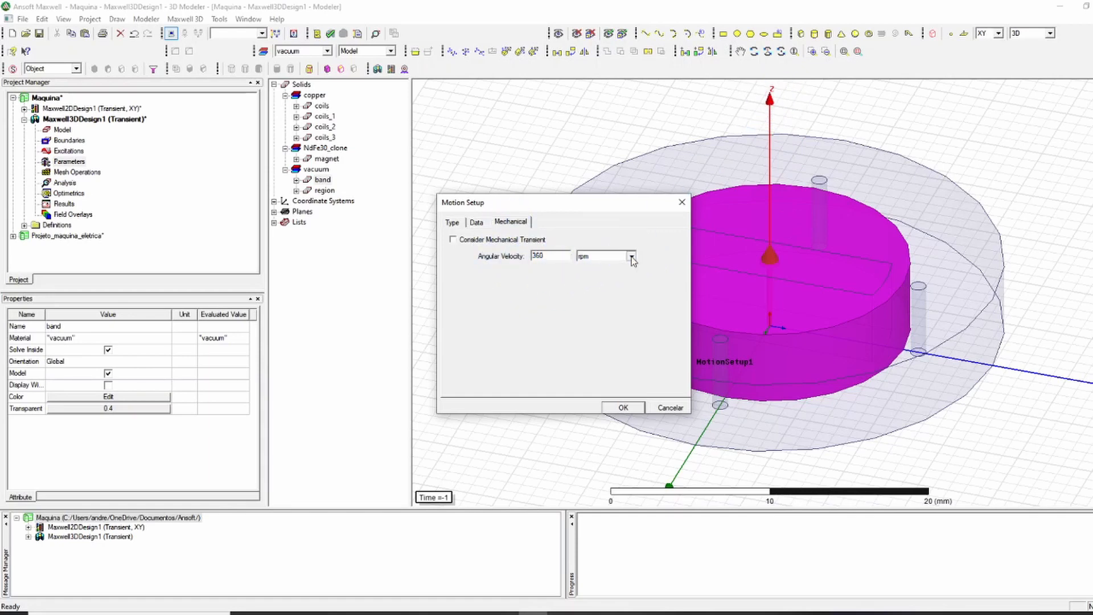
left_click(632, 257)
left_click(617, 300)
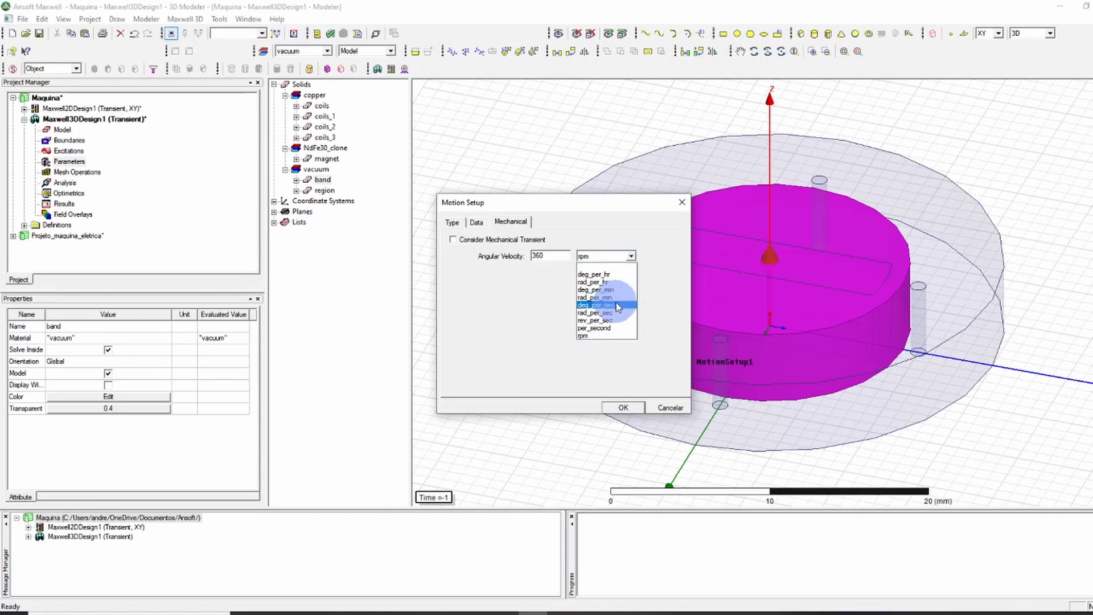
left_click(452, 222)
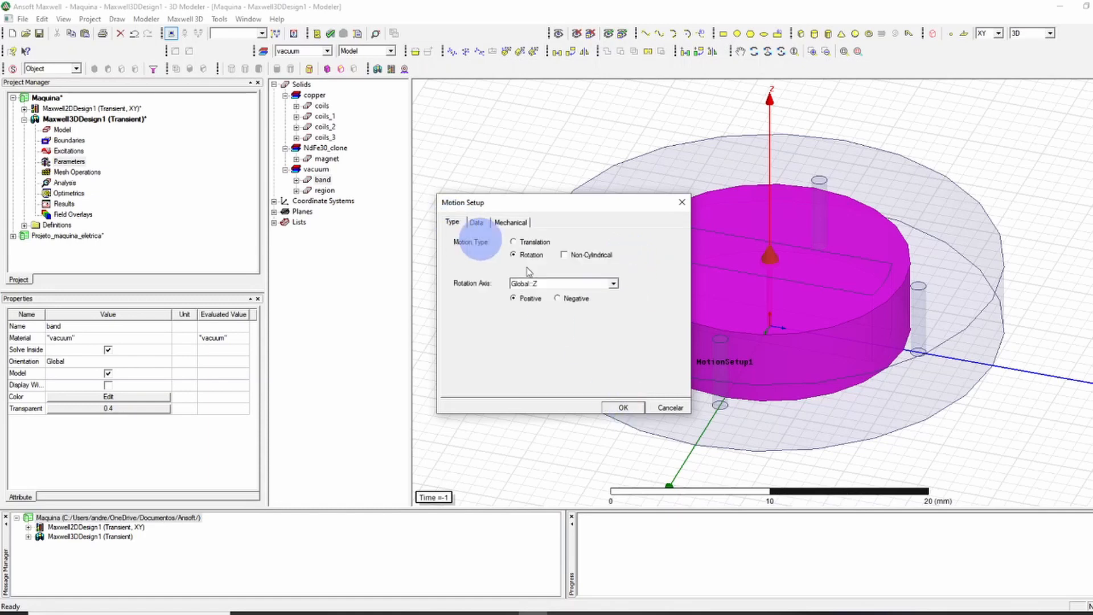
left_click(622, 407)
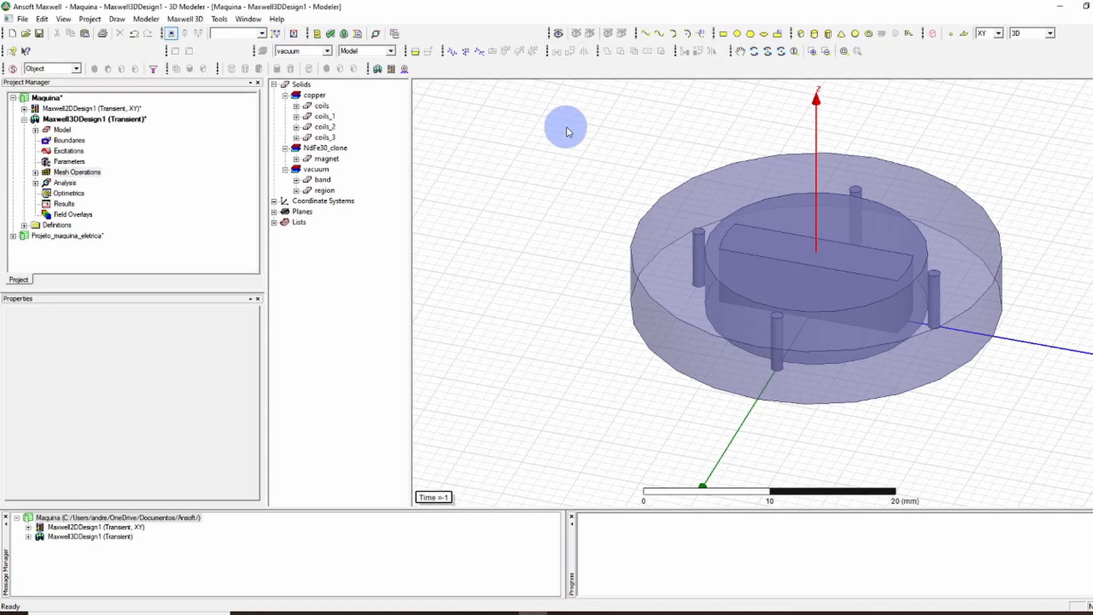
Select the four copper coils and accept the eddy effect settings with the effect off for the magnet and all coils
left_click(732, 325)
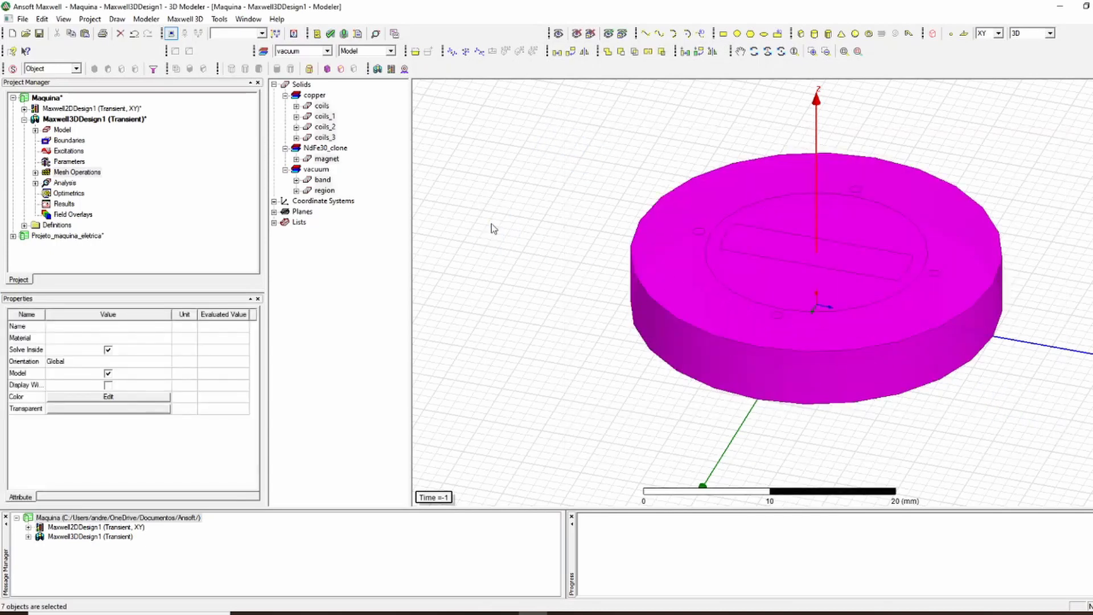
left_click(319, 139)
left_click(320, 137)
left_click(321, 127, "ctrl")
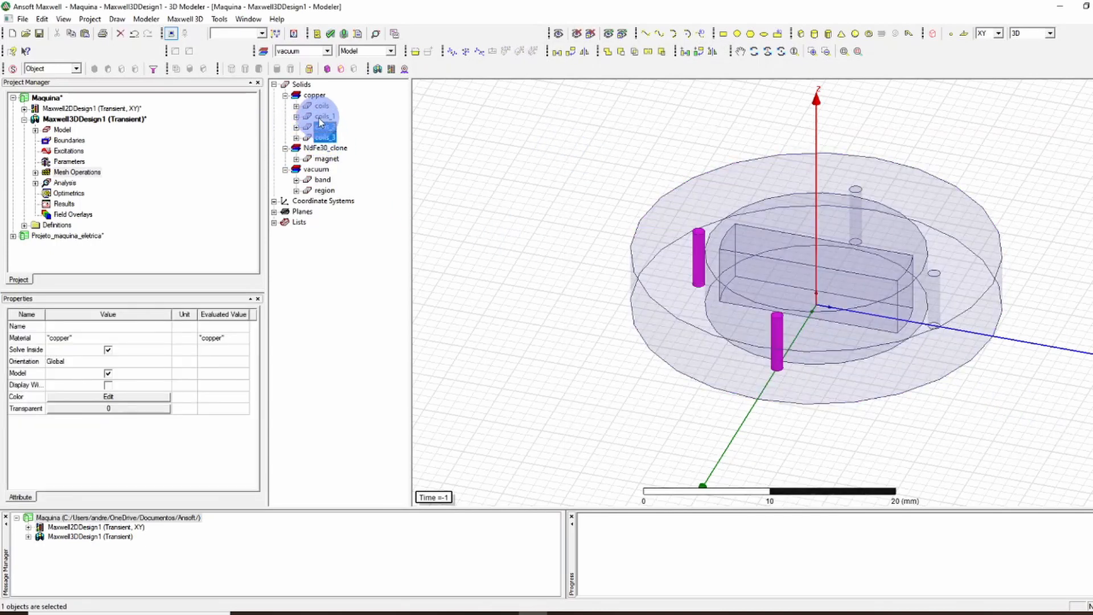
left_click(321, 116, "ctrl")
left_click(321, 109, "ctrl")
right_click(319, 107)
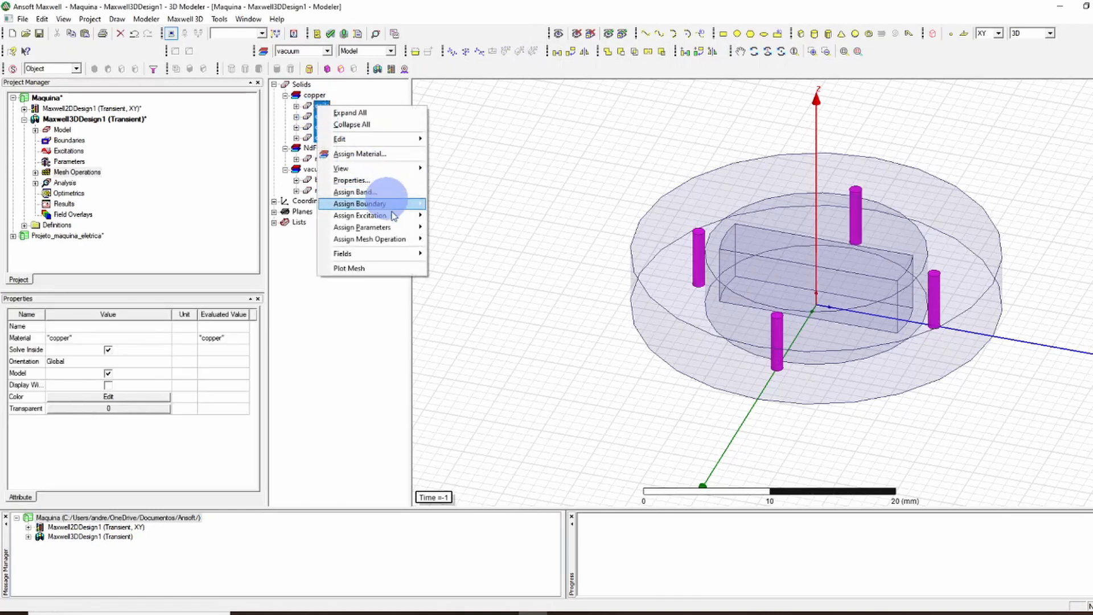
mouse_move(399, 222)
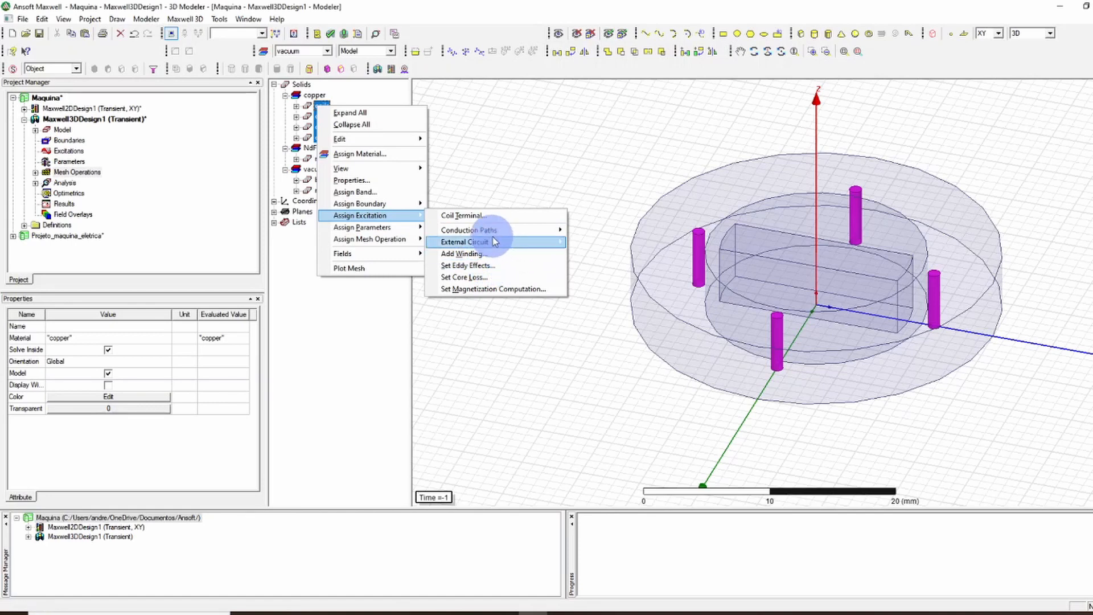
left_click(500, 265)
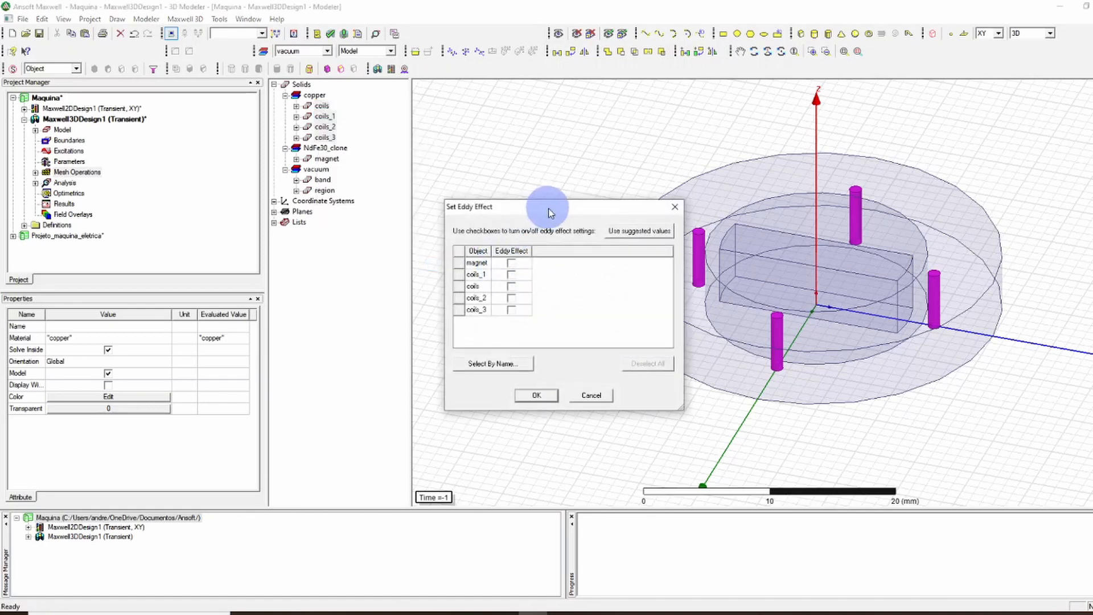
left_click_drag(544, 209, 466, 147)
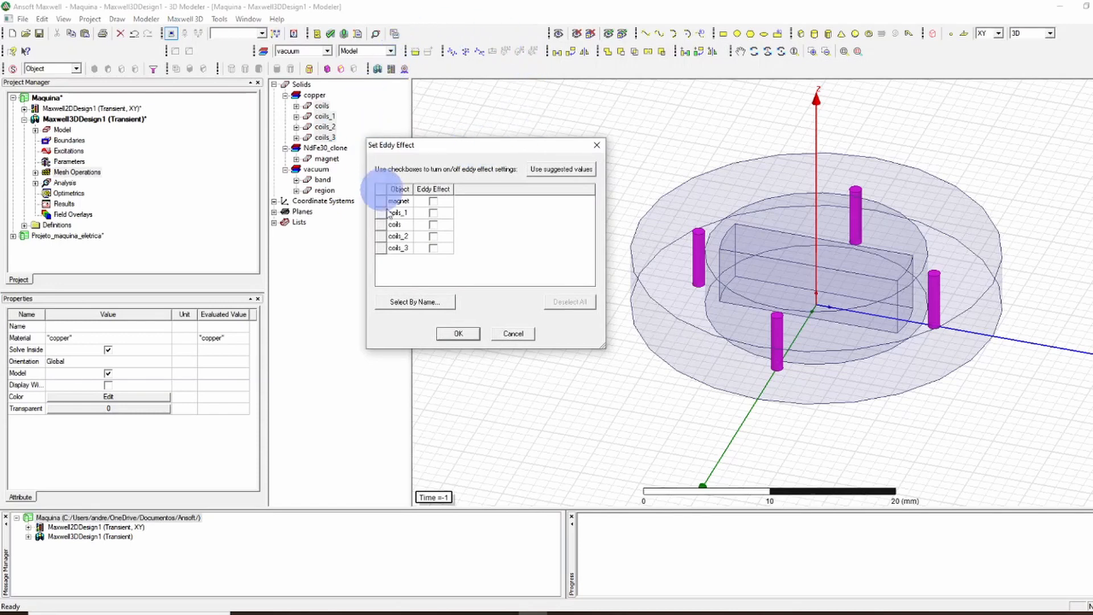
left_click_drag(374, 156, 433, 160)
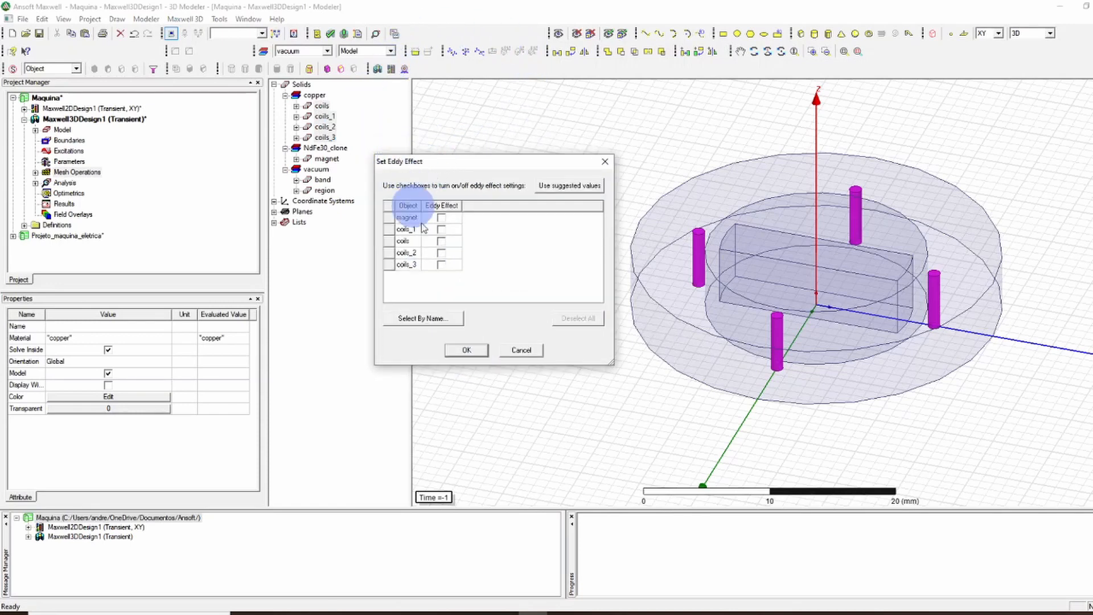
left_click(481, 350)
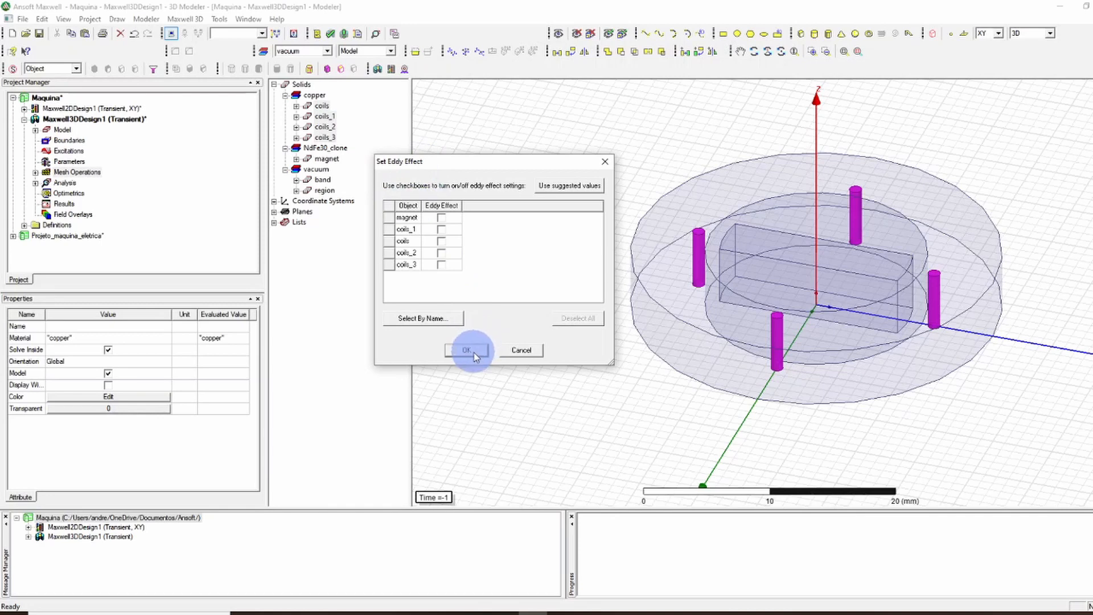
left_click(474, 353)
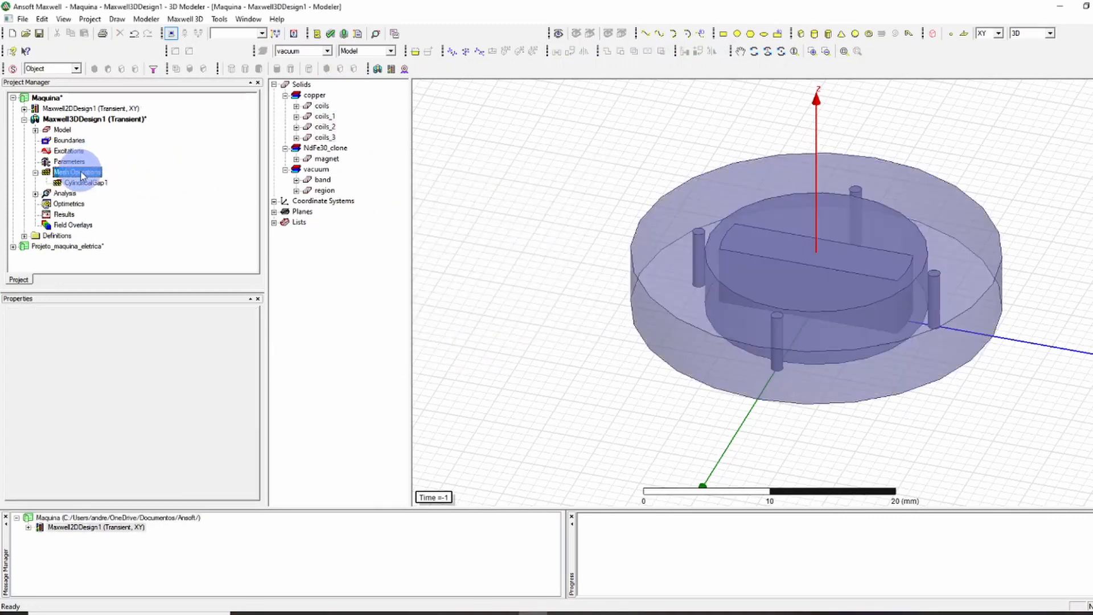
right_click(81, 174)
mouse_move(142, 178)
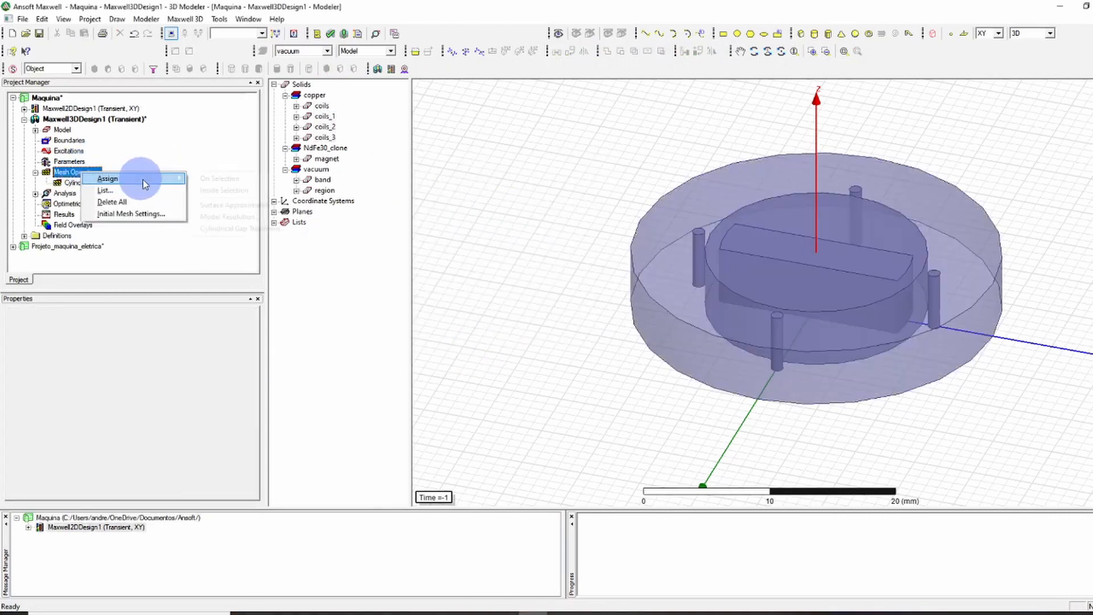
left_click(527, 142)
Select all model objects and assign an on-selection length-based mesh operation with a maximum element length of 1.5 mm
key("ctrl+a")
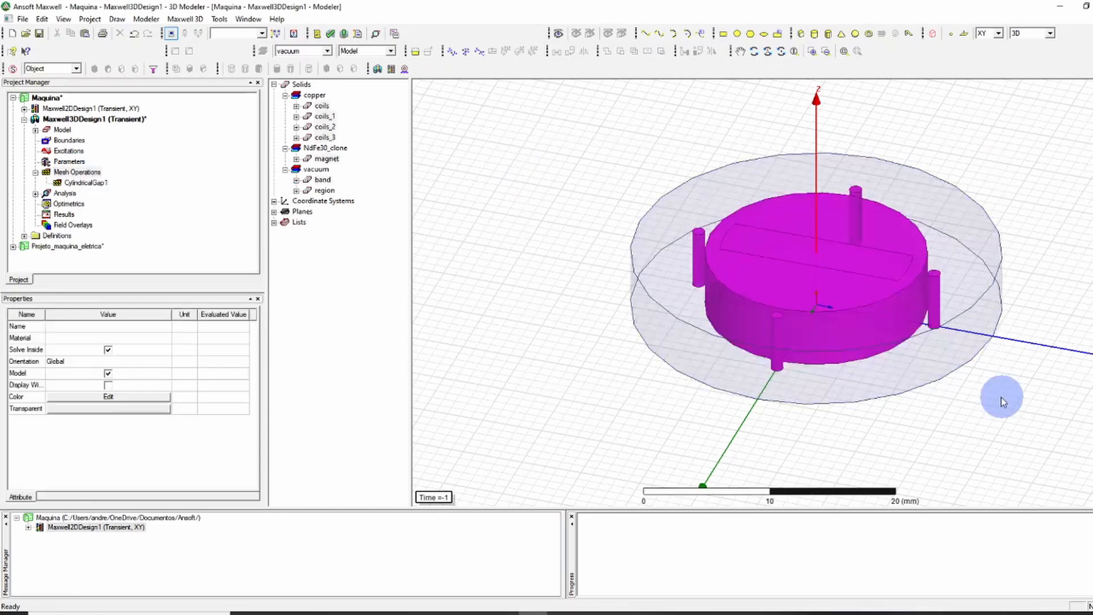
left_click_drag(558, 110, 1063, 431)
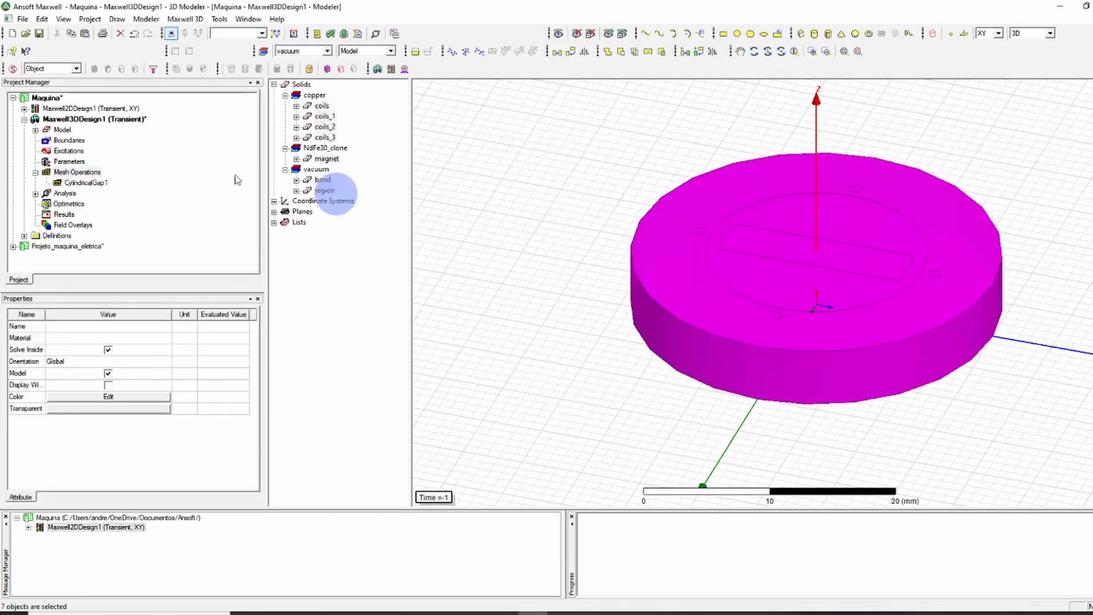
right_click(56, 170)
mouse_move(127, 176)
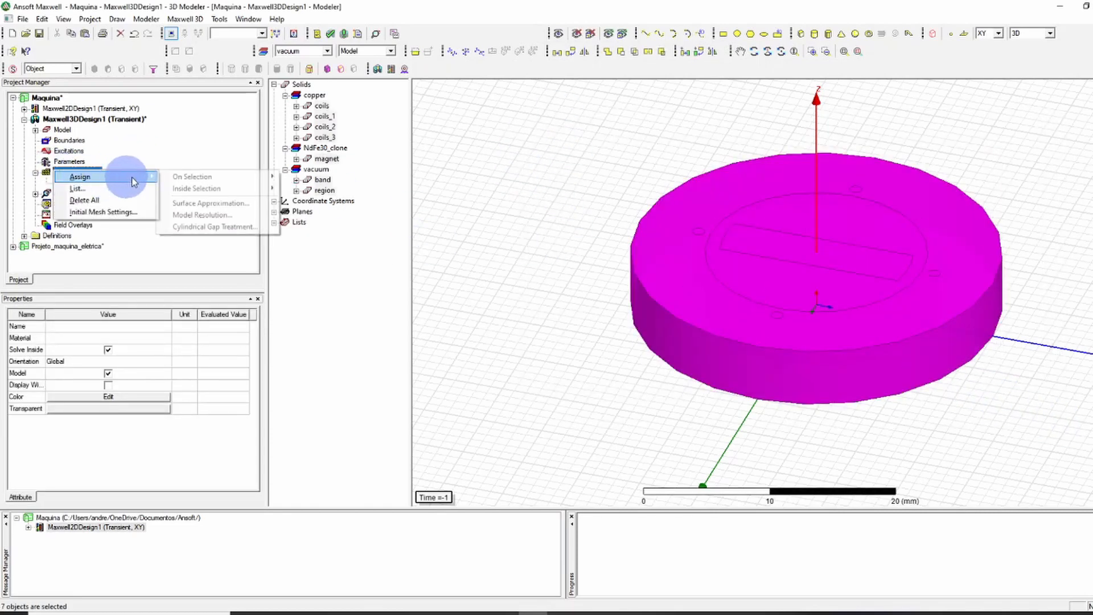
mouse_move(181, 177)
left_click(300, 177)
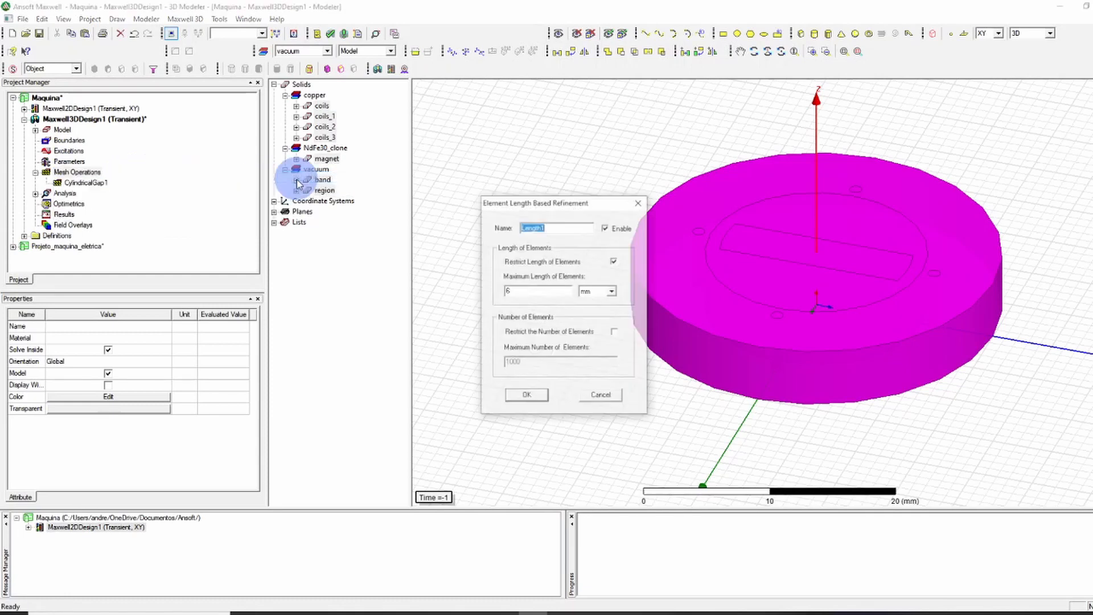
double_click(533, 290)
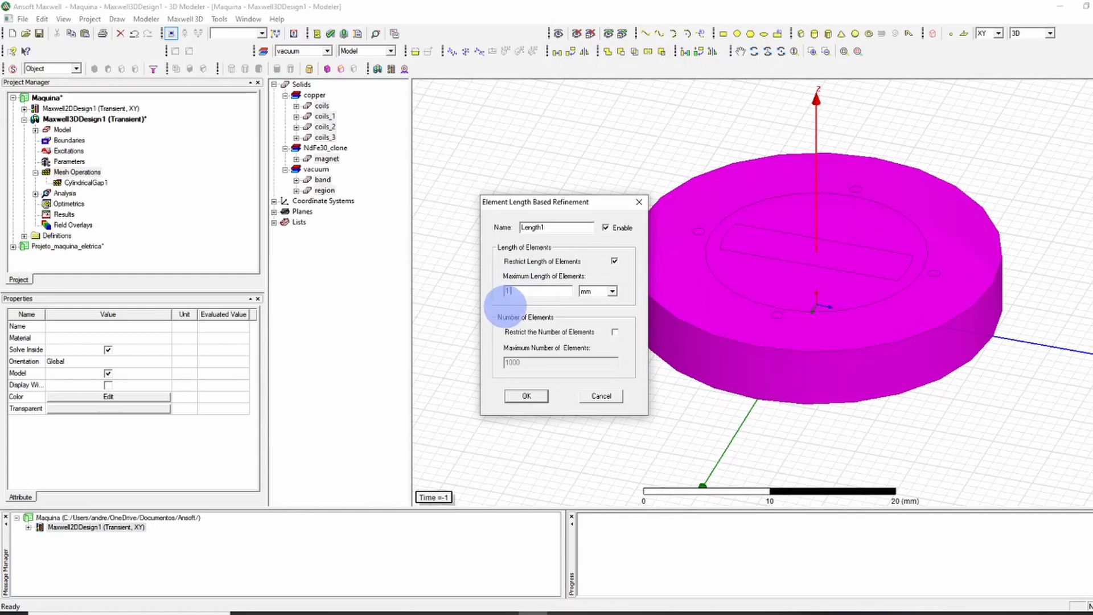
type("1.5")
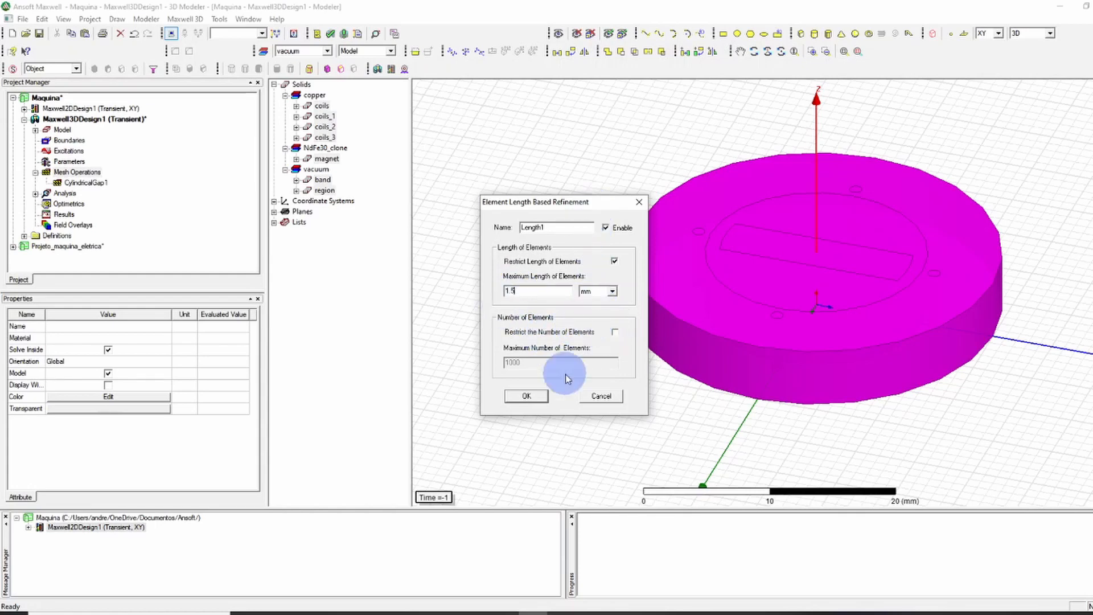
left_click(537, 398)
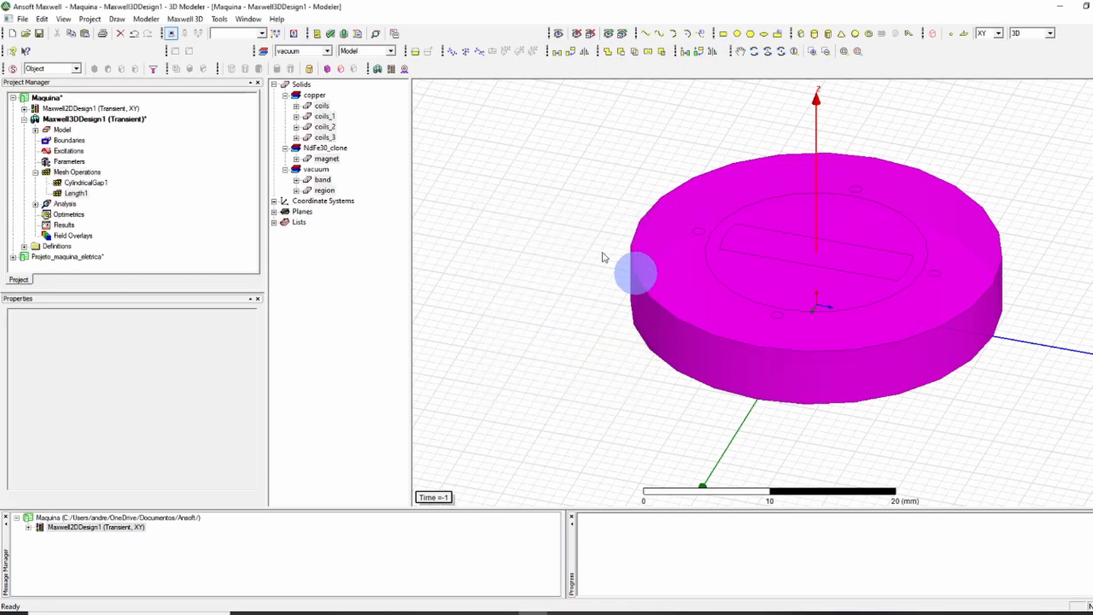
Assign an on-selection length-based mesh operation to the band, with 3.6 mm maximum length and elements restricted to 1000
left_click(323, 180)
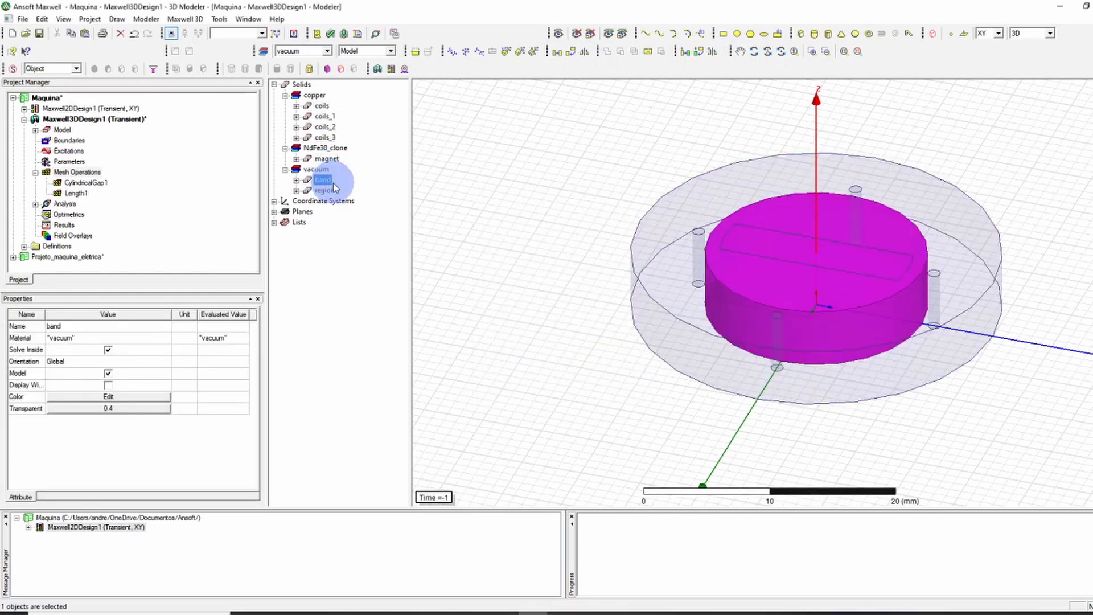
right_click(324, 182)
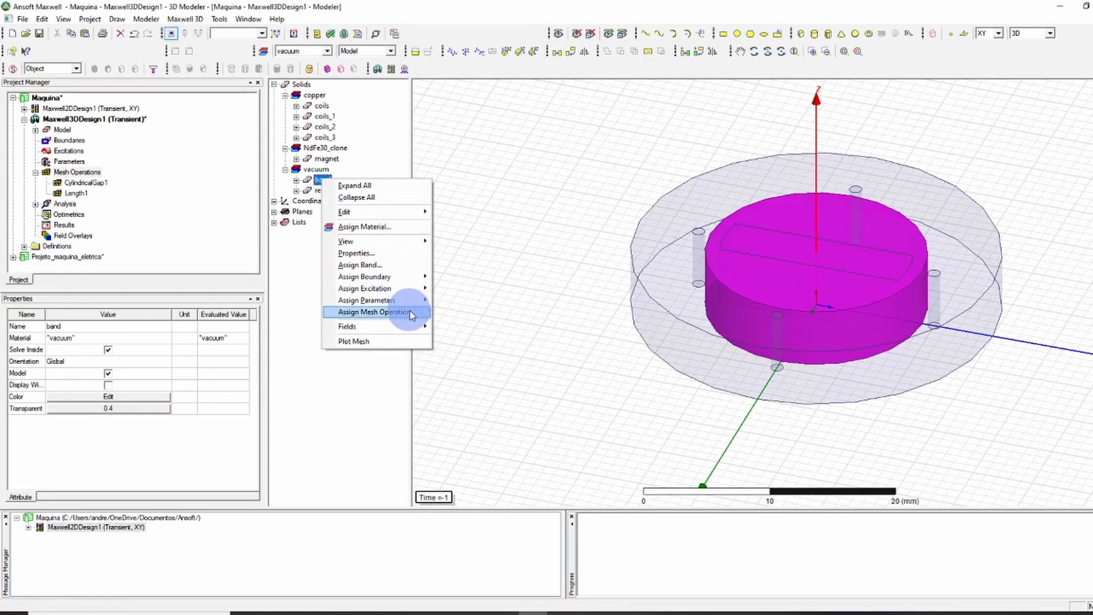
mouse_move(410, 310)
mouse_move(464, 313)
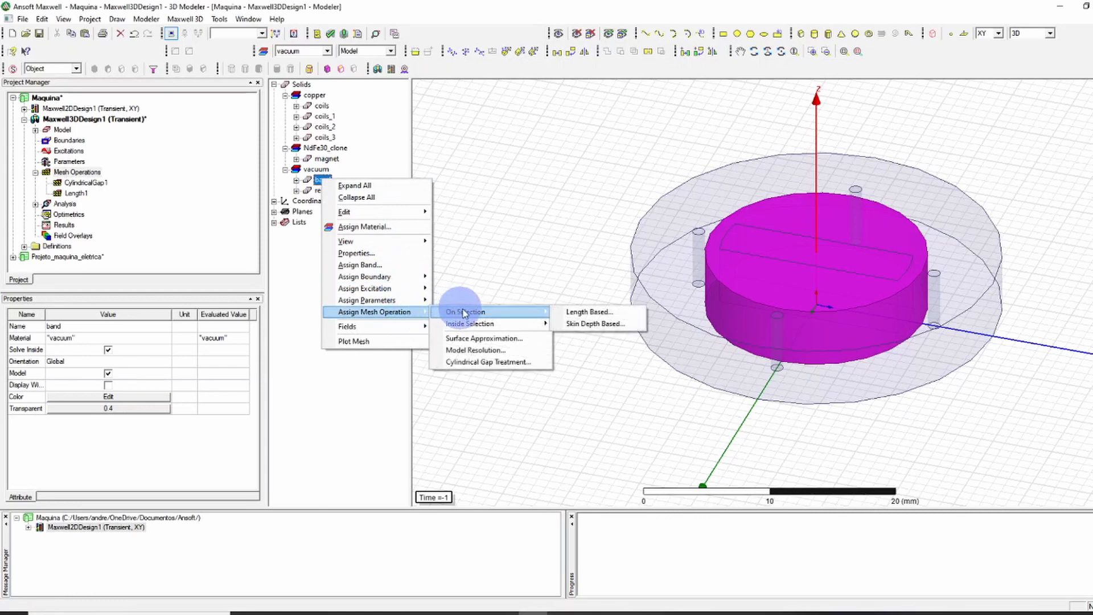
left_click(569, 313)
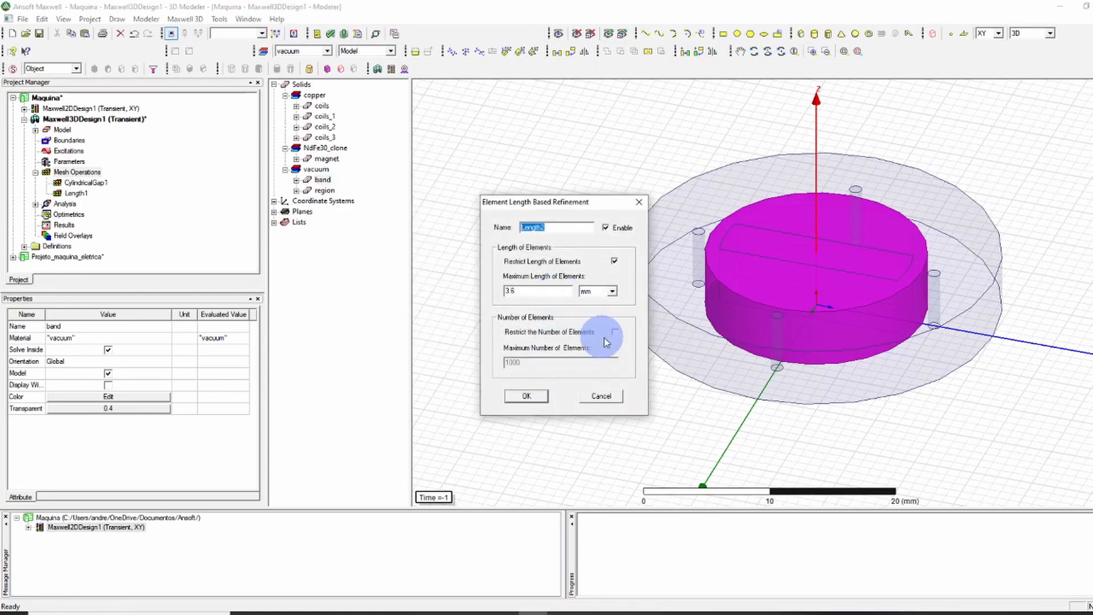
left_click(614, 332)
left_click(538, 362)
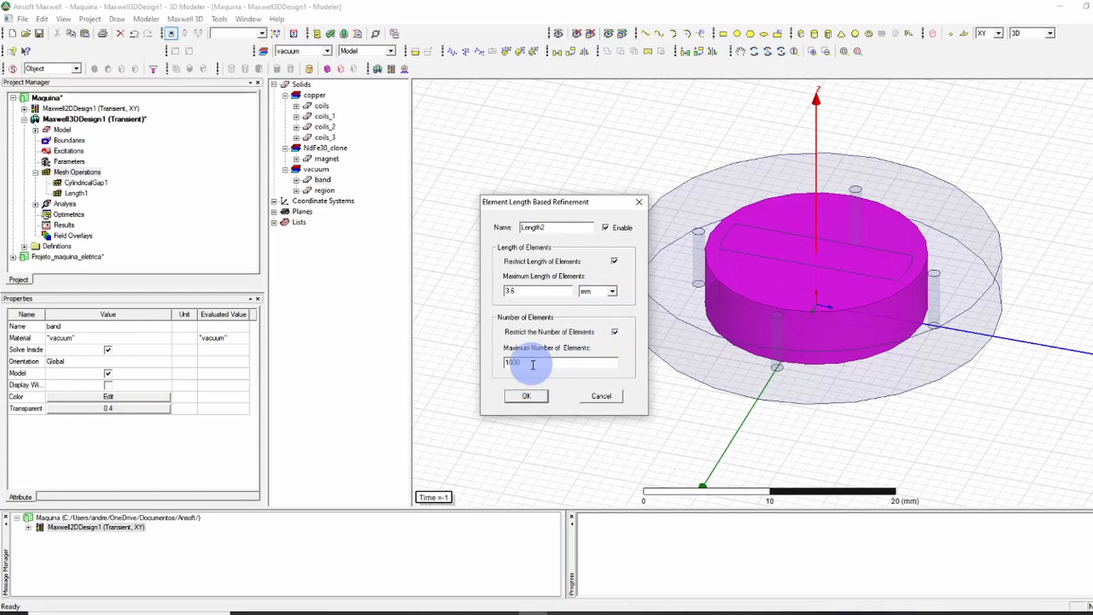
left_click(526, 395)
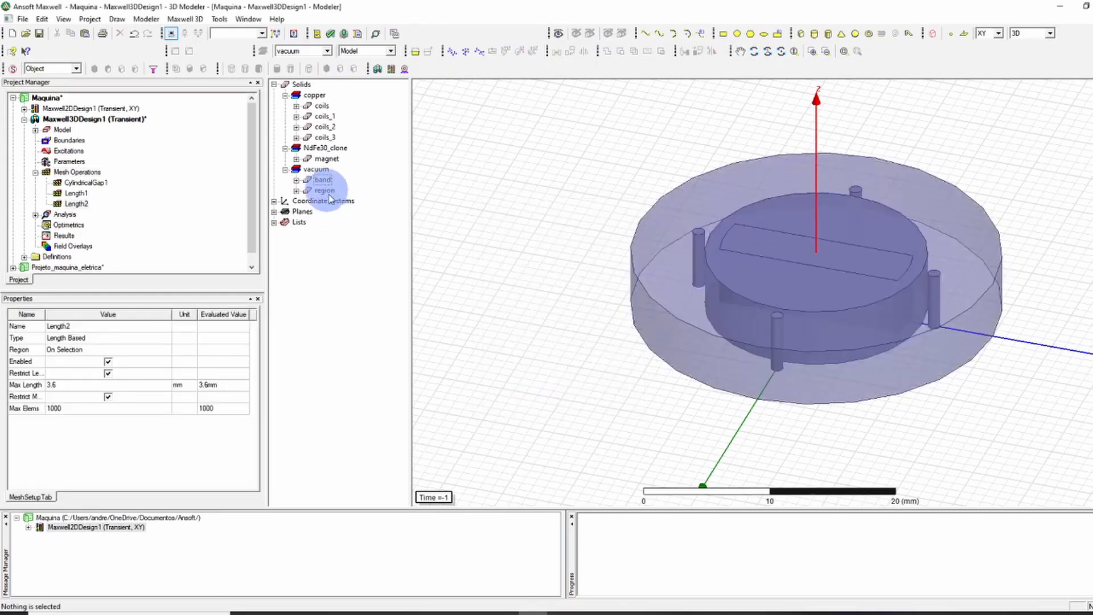
Assign an on-selection length-based mesh operation to the region, with 6 mm maximum length and elements restricted to 10000
left_click(326, 192)
right_click(330, 195)
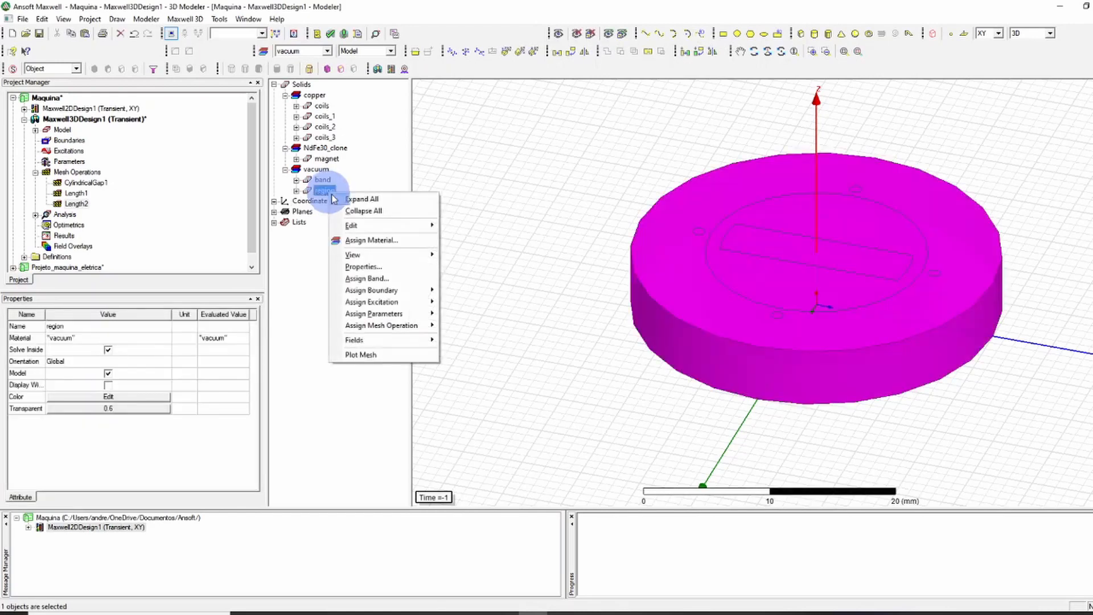
mouse_move(426, 332)
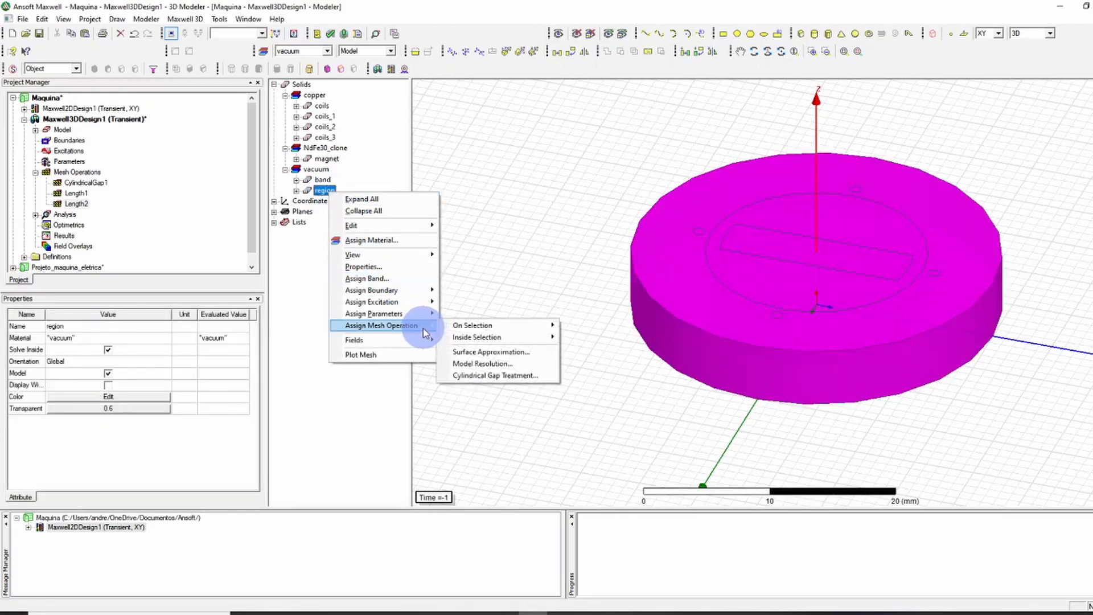
mouse_move(497, 326)
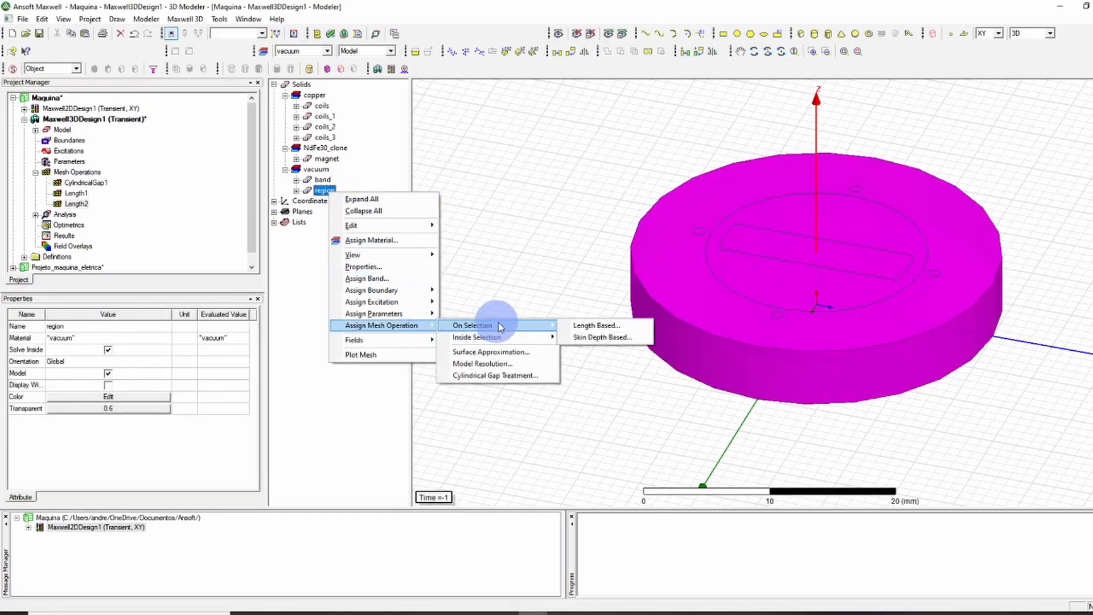
left_click(588, 329)
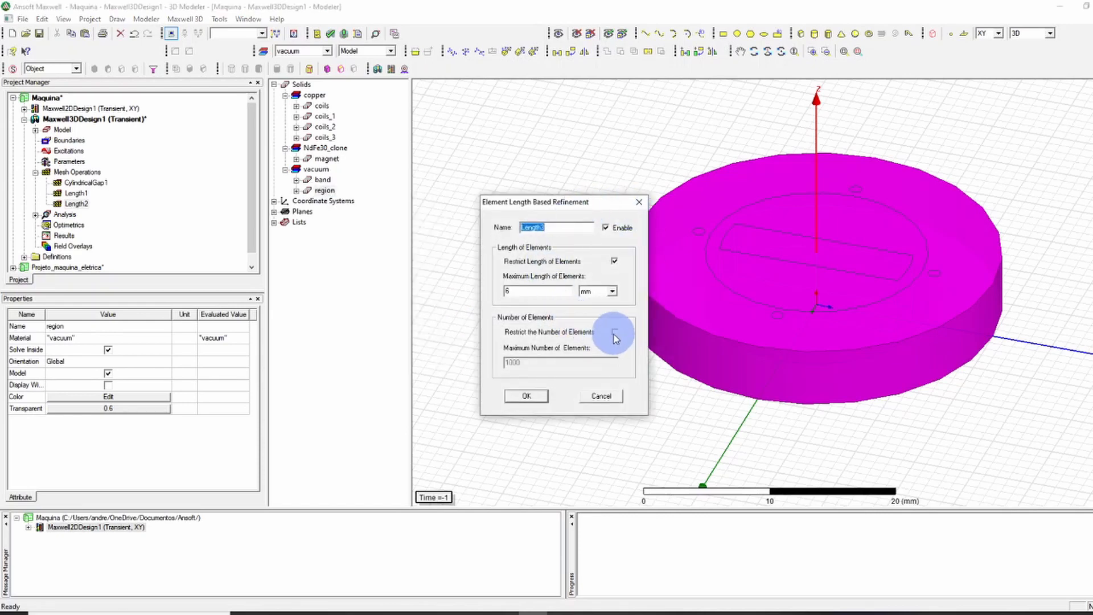
left_click(615, 333)
left_click(528, 363)
type("1")
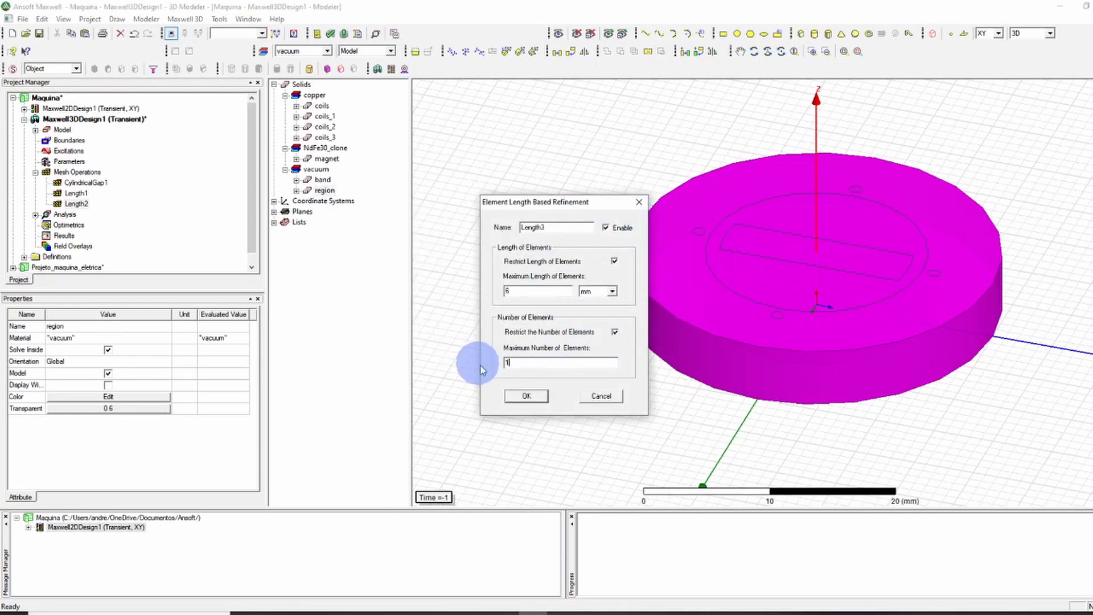
type("000")
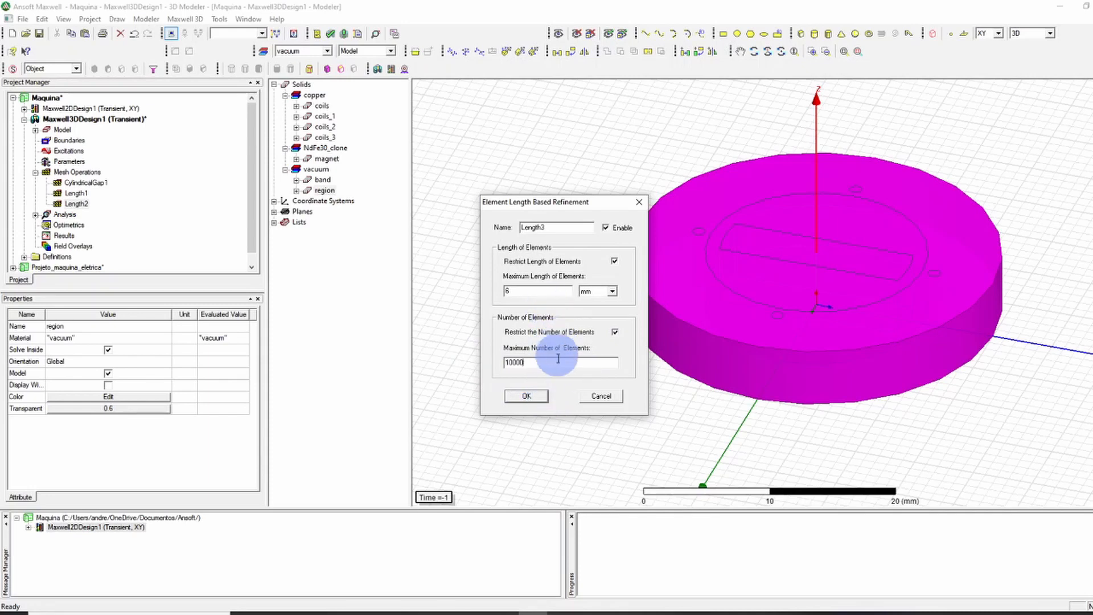
type("0")
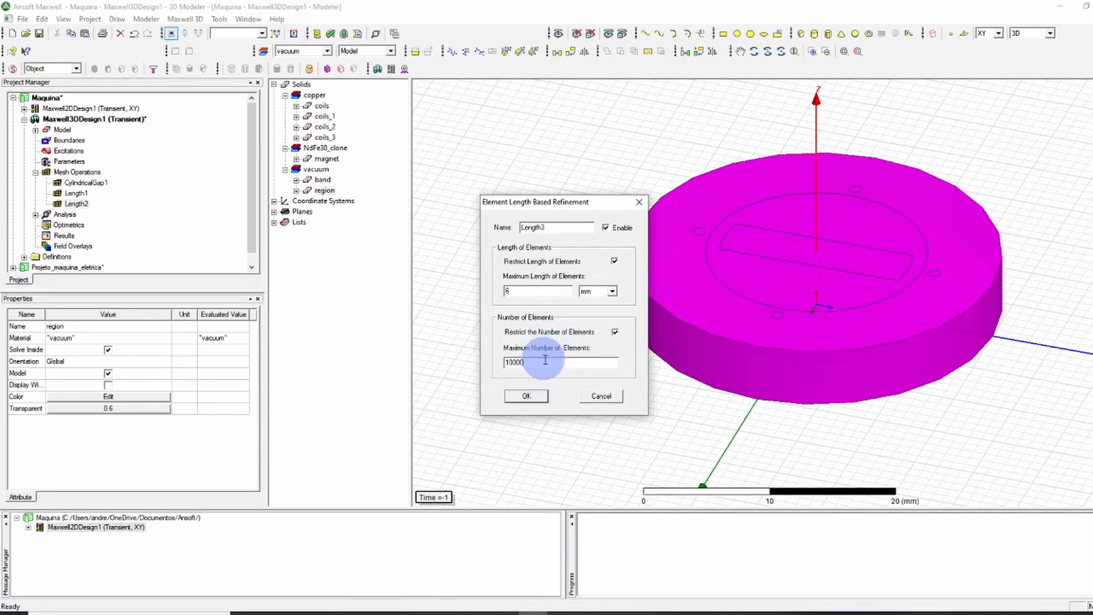
double_click(505, 291)
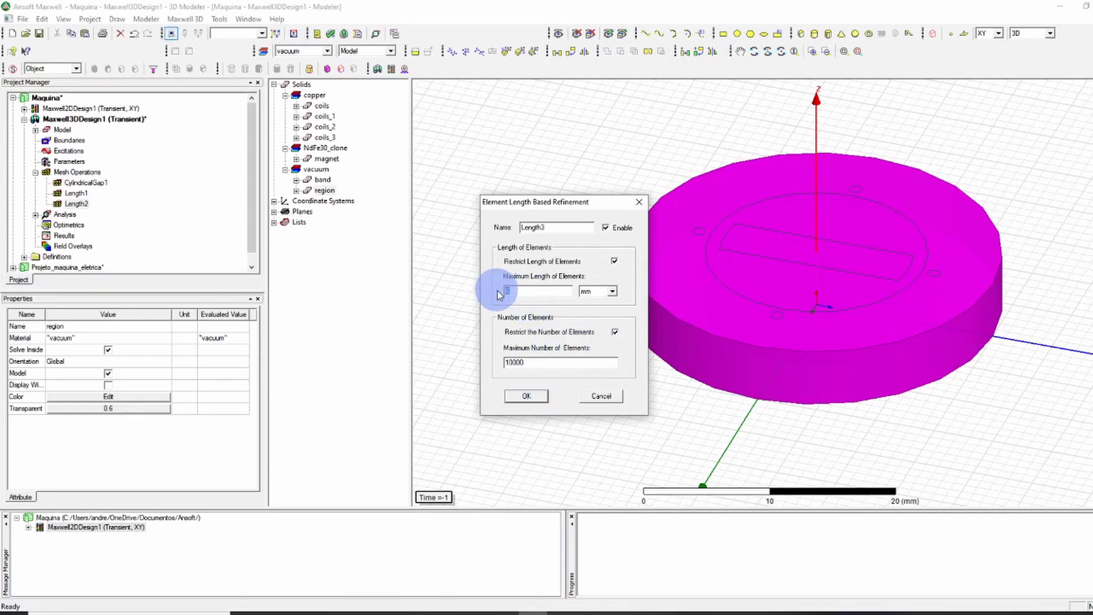
left_click(541, 400)
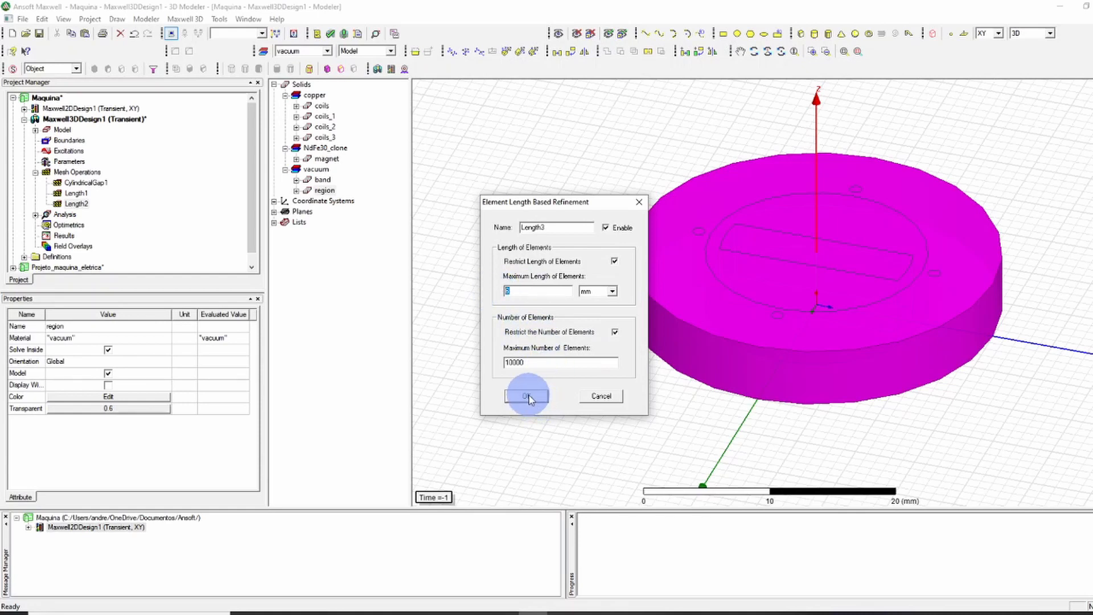
left_click(529, 398)
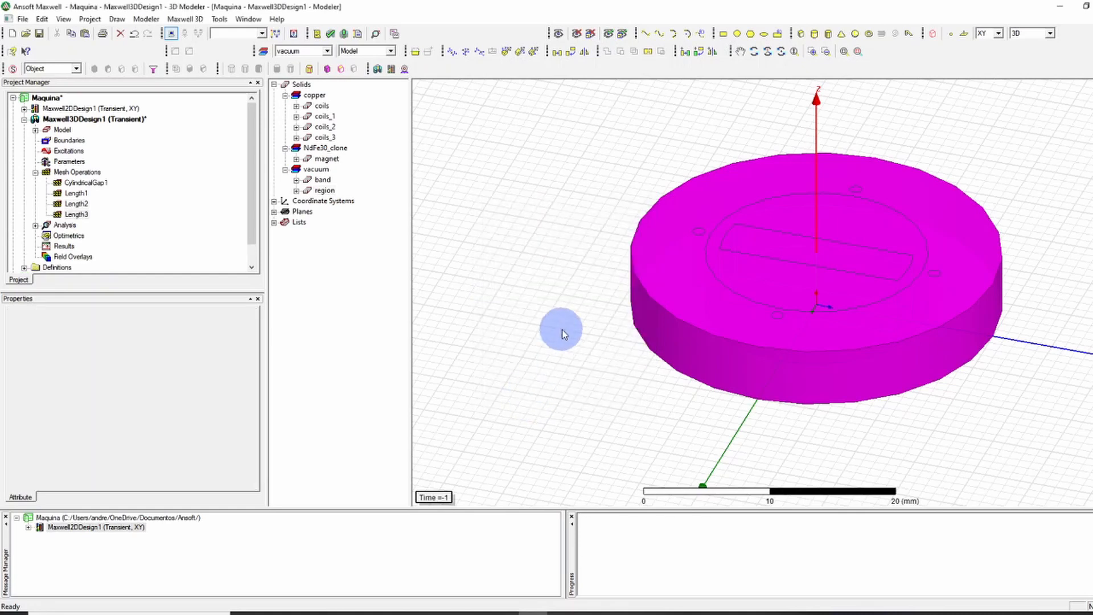
Run the validation check on the 3D transient design and analyze all its setups
left_click(545, 318)
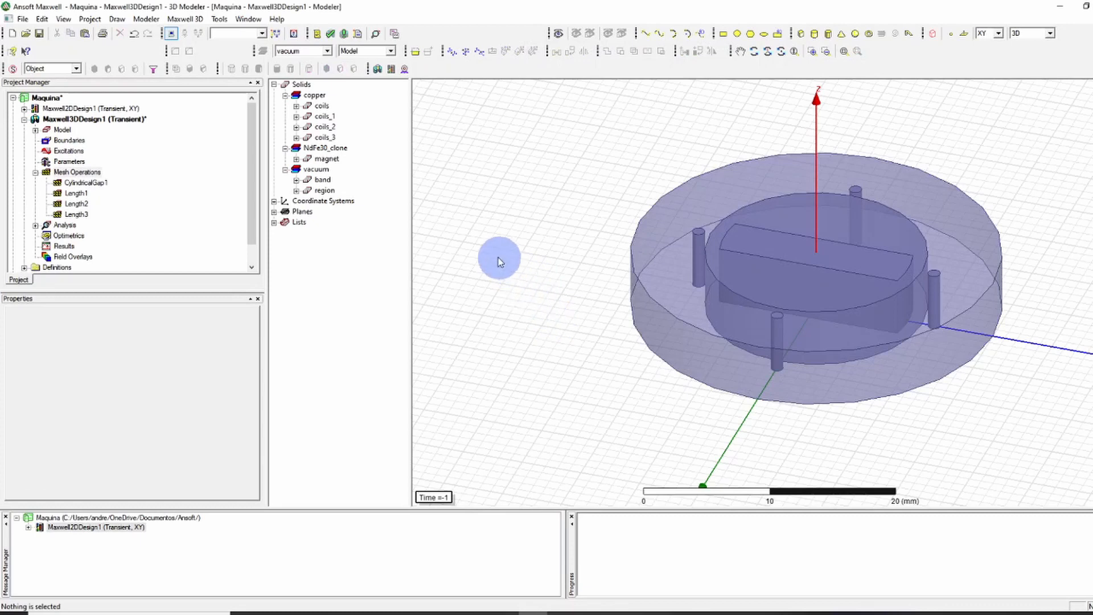
left_click(330, 34)
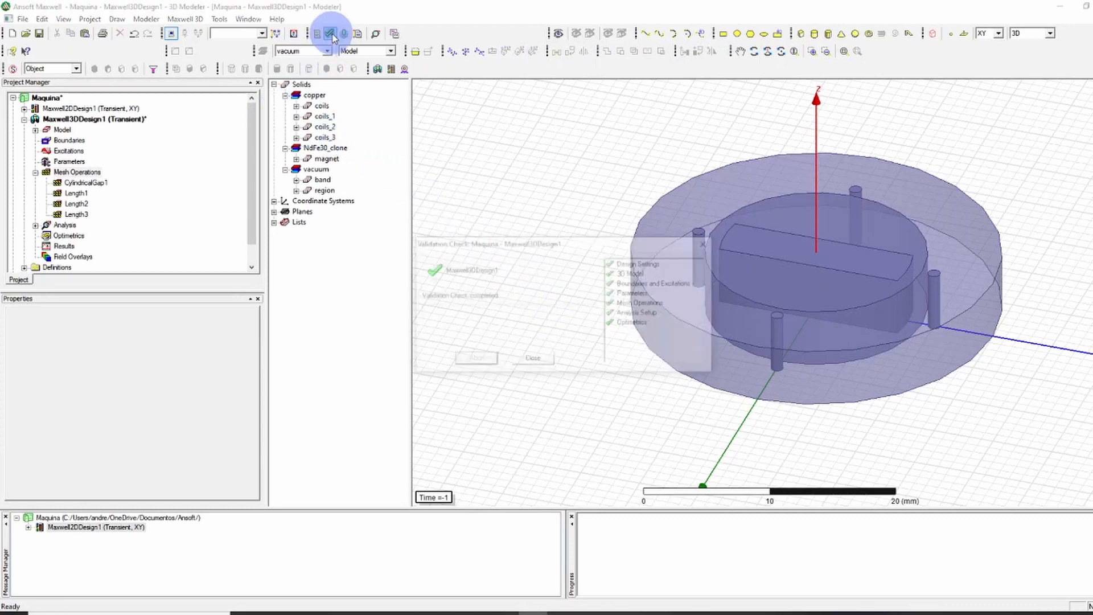
left_click(536, 359)
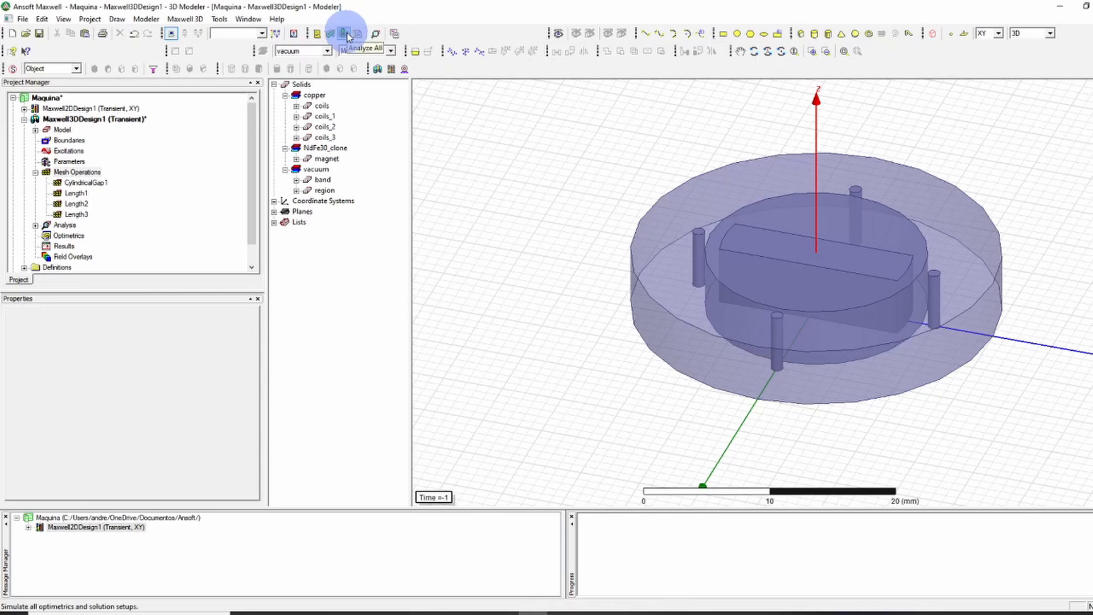
left_click(345, 34)
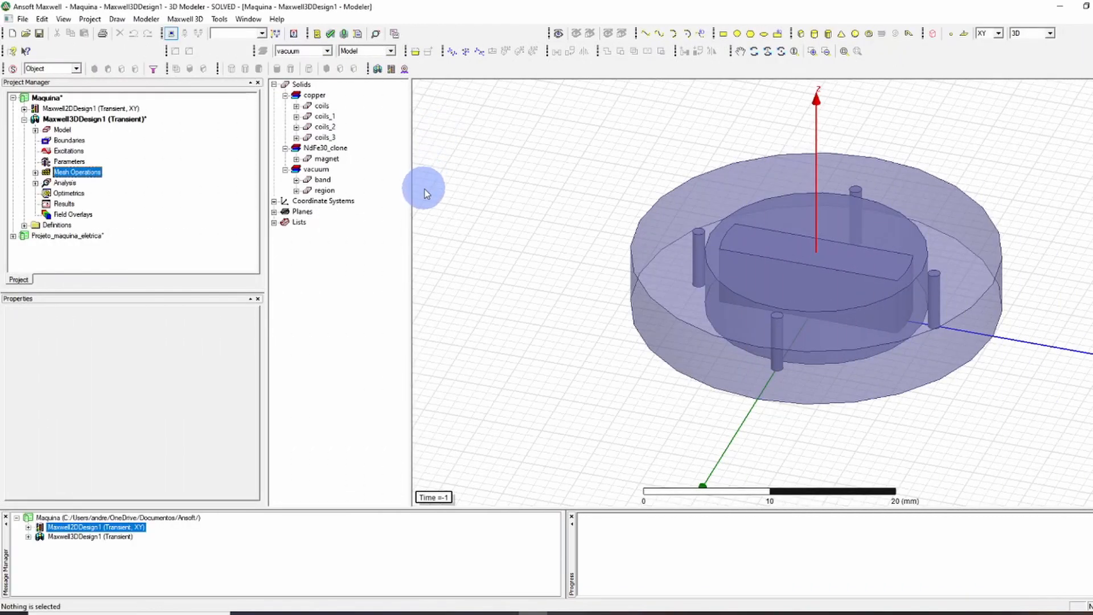
Set the view context to Setup1 : Transient at 0s and plot B_Vector on the Global XY plane for AllObjects
left_click(439, 501)
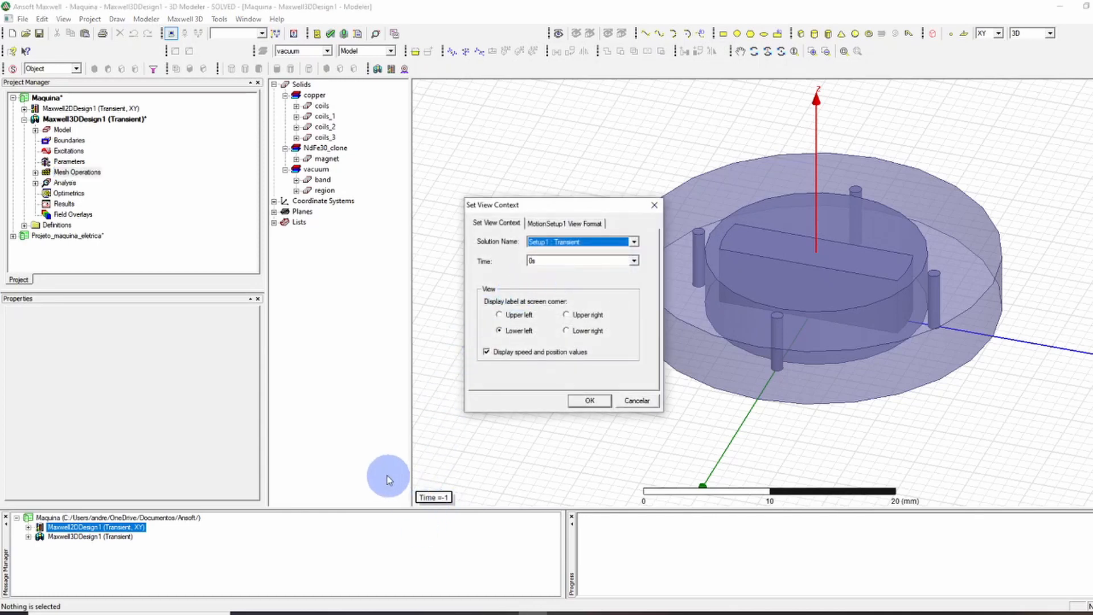
left_click(578, 401)
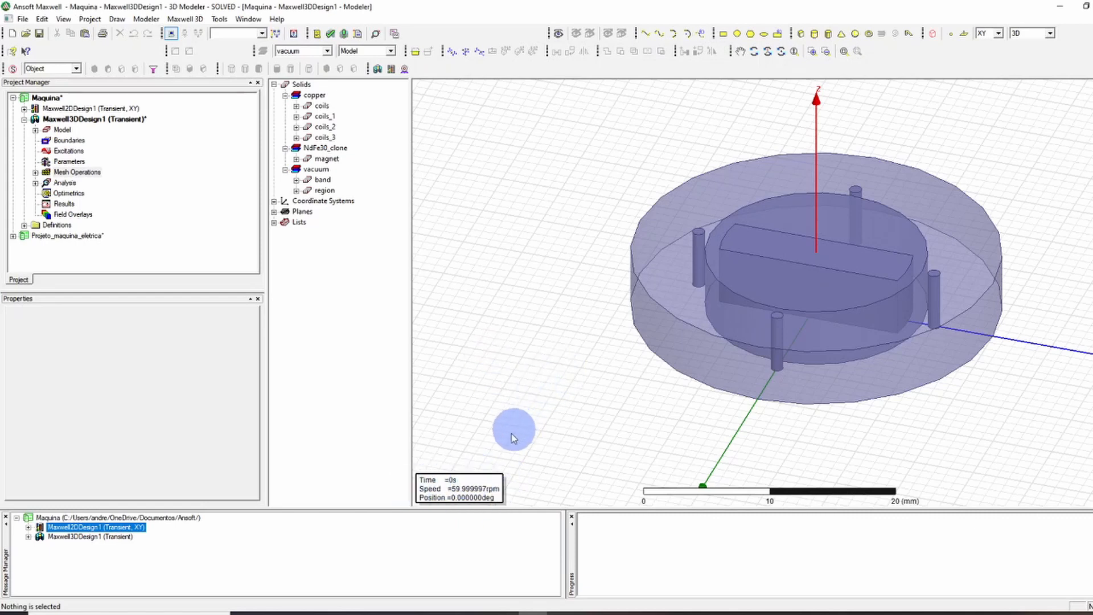
left_click(275, 211)
left_click(319, 222)
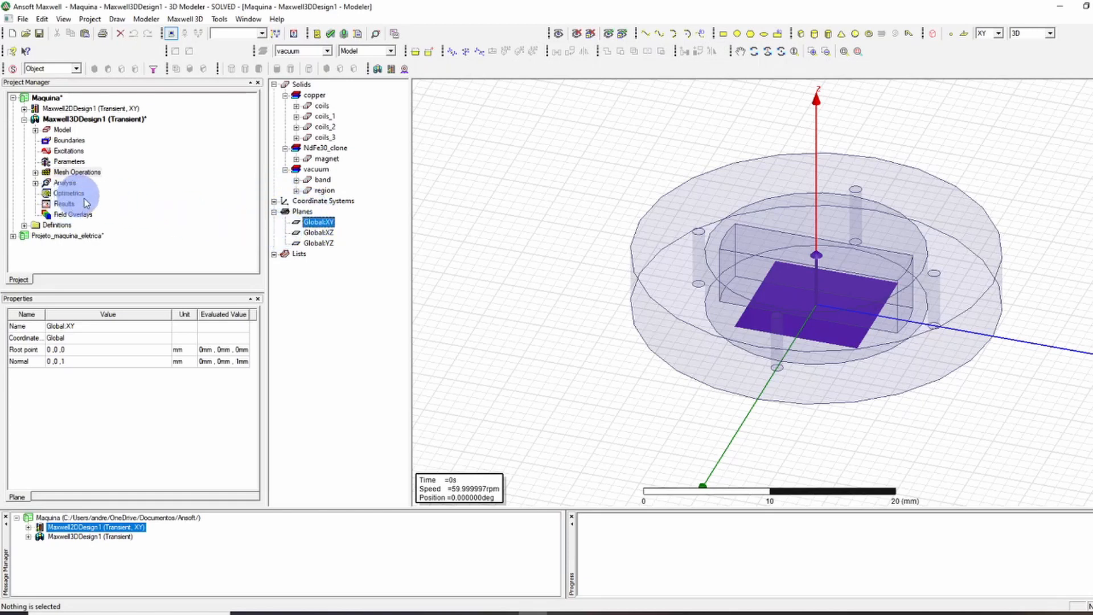
right_click(51, 217)
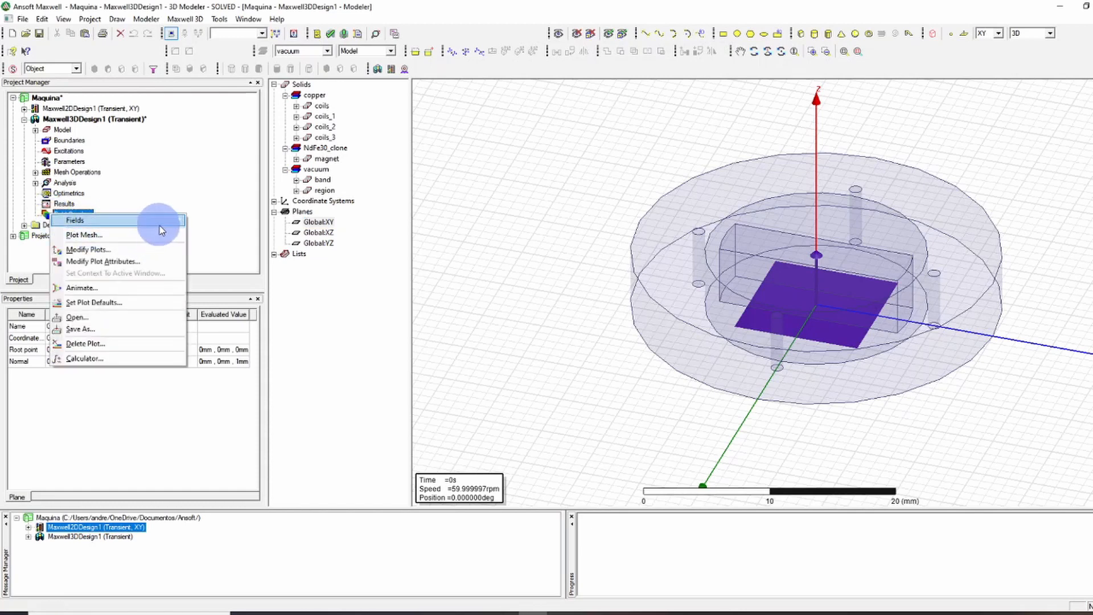
mouse_move(165, 223)
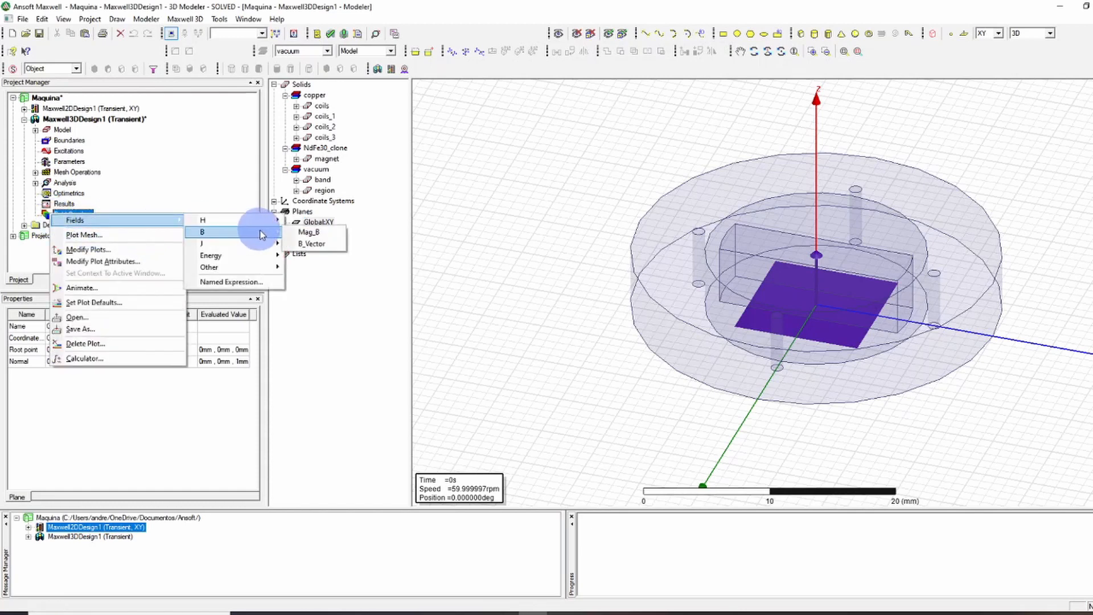
left_click(312, 244)
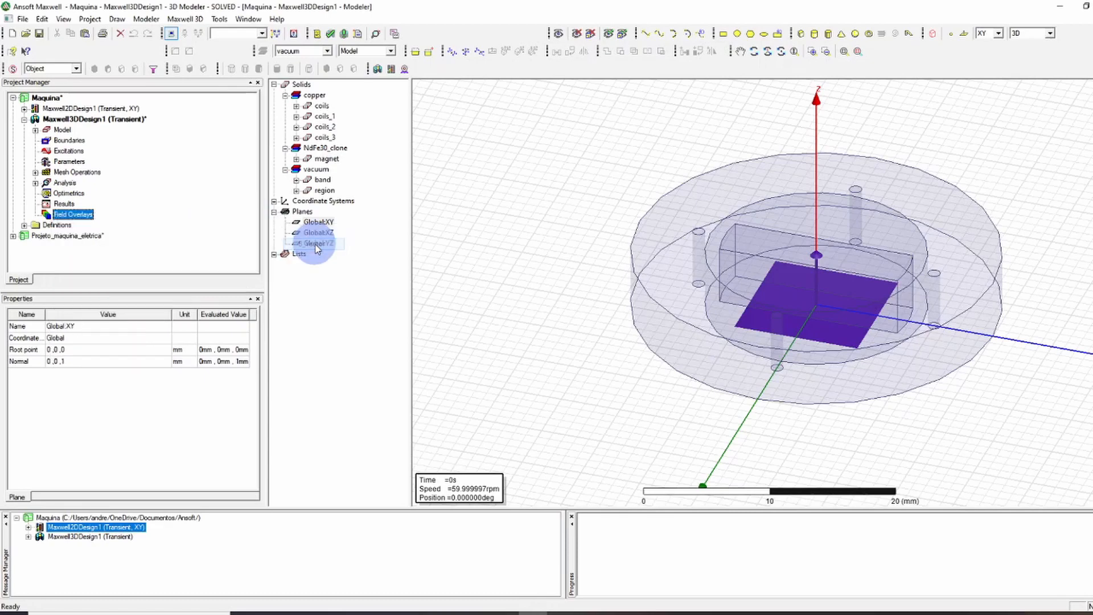
left_click(679, 320)
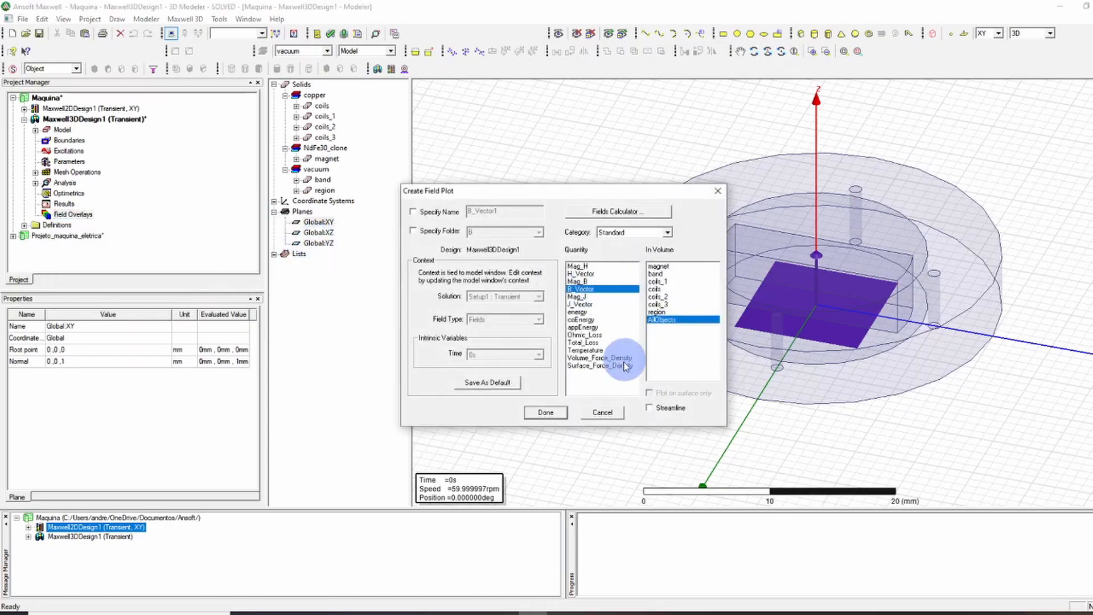
left_click(558, 414)
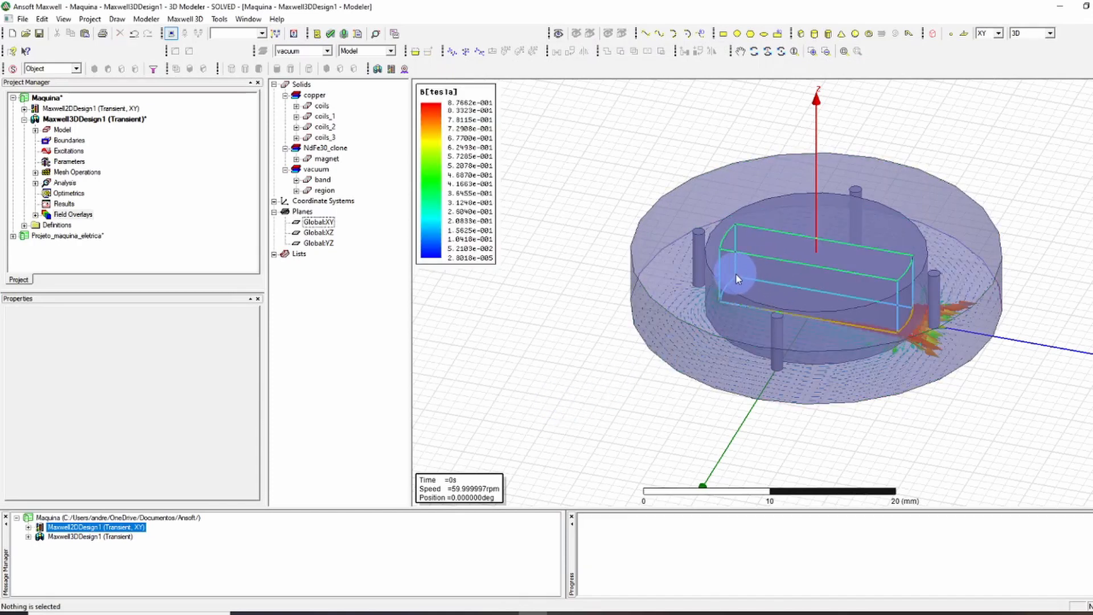
Set the band's transparency to 0.66 and clear the selection
left_click(322, 180)
left_click(108, 408)
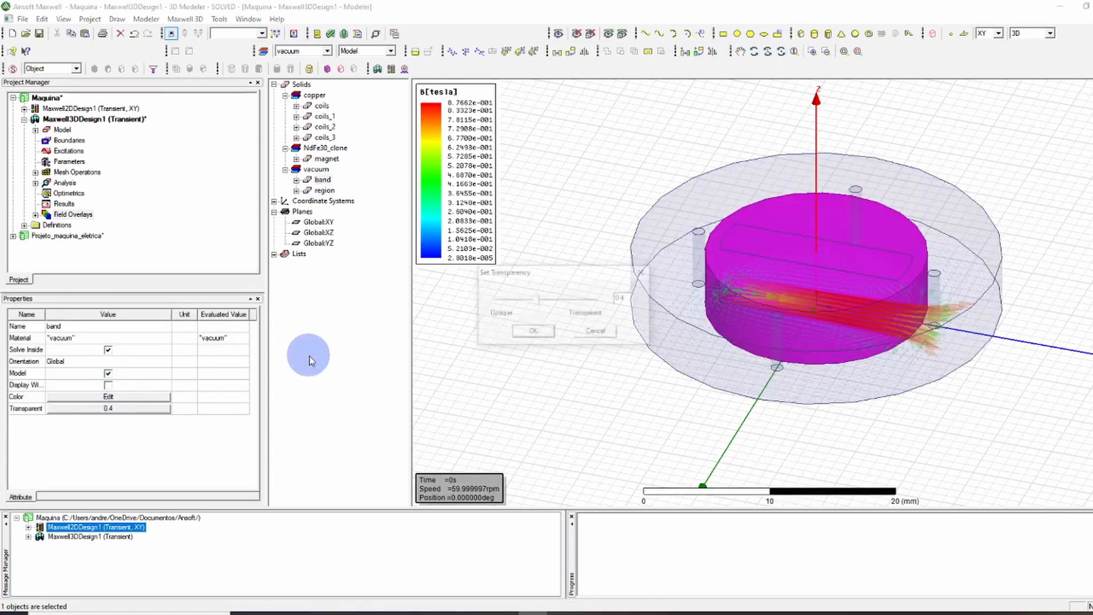
left_click_drag(539, 302, 564, 308)
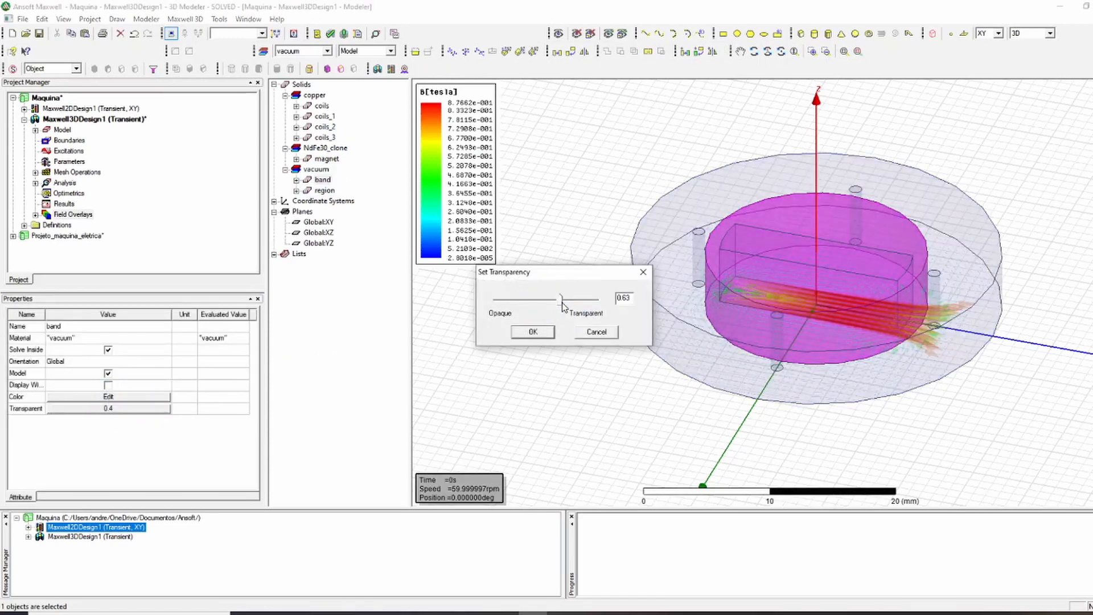
left_click(533, 332)
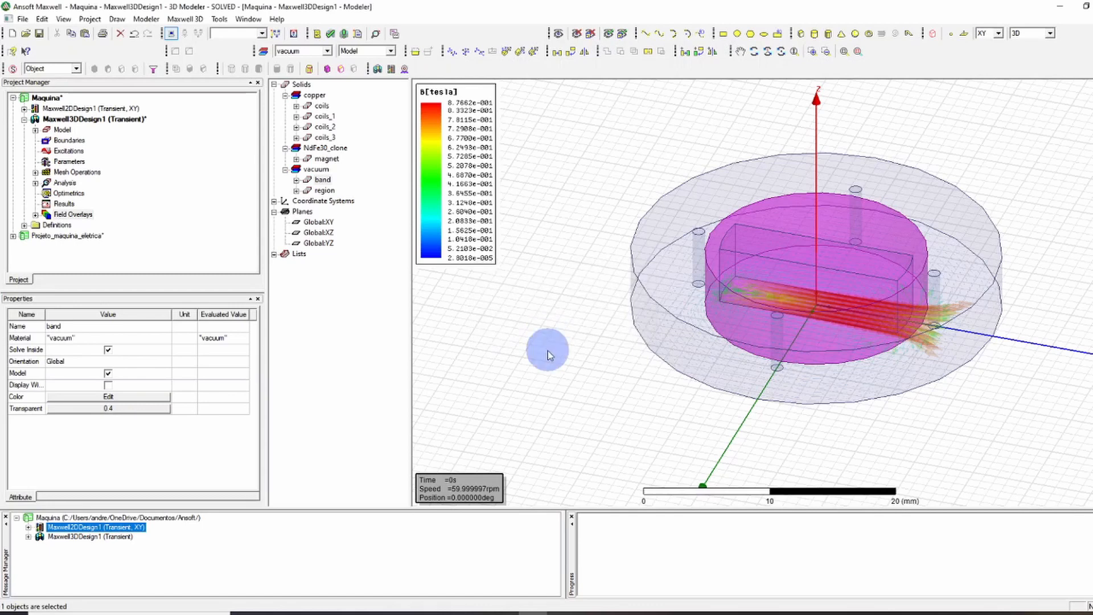
left_click(554, 307)
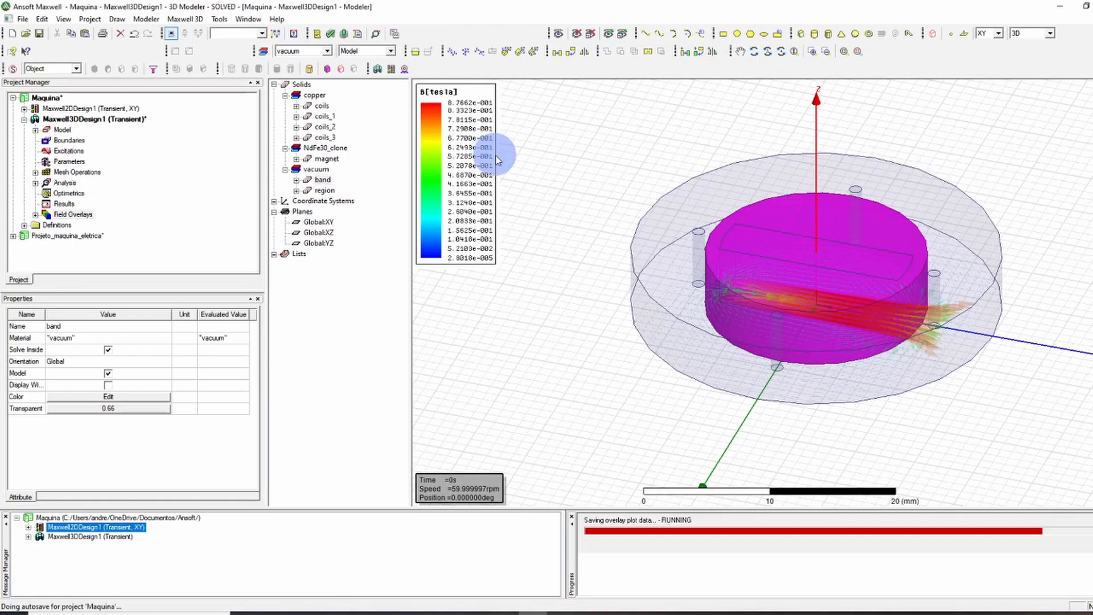
left_click(509, 246)
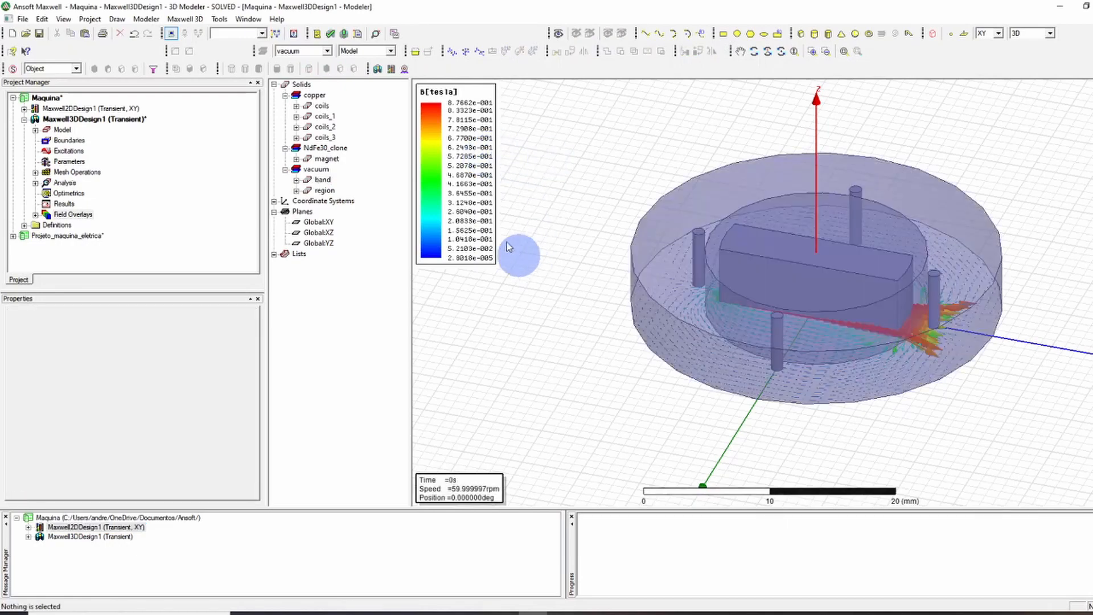
Reduce the arrow size of the B field plot and turn off size mapping for its arrows
double_click(446, 124)
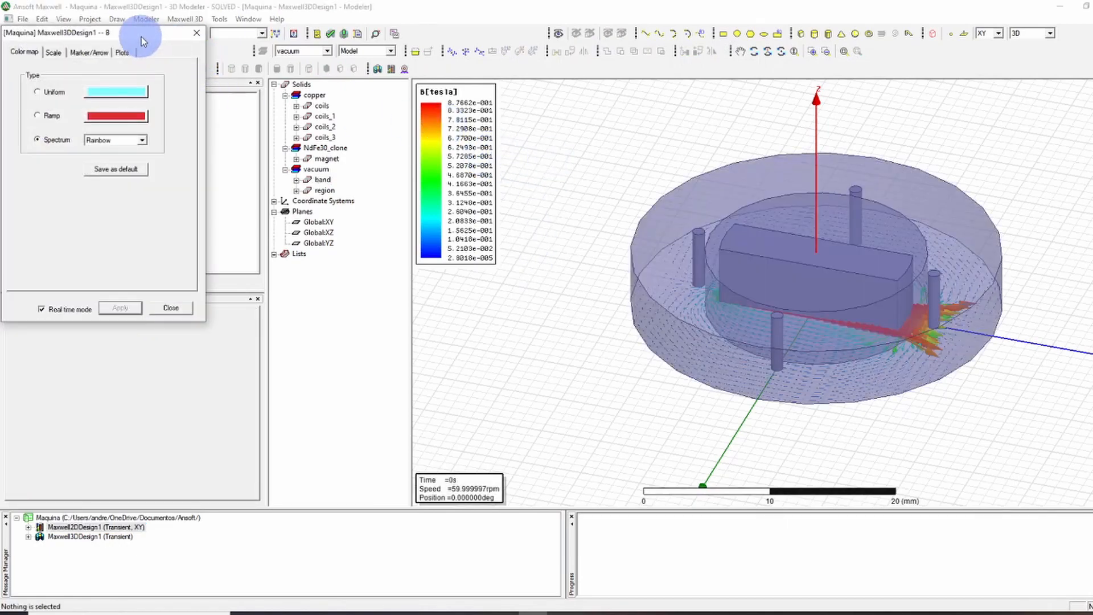
left_click_drag(142, 38, 437, 195)
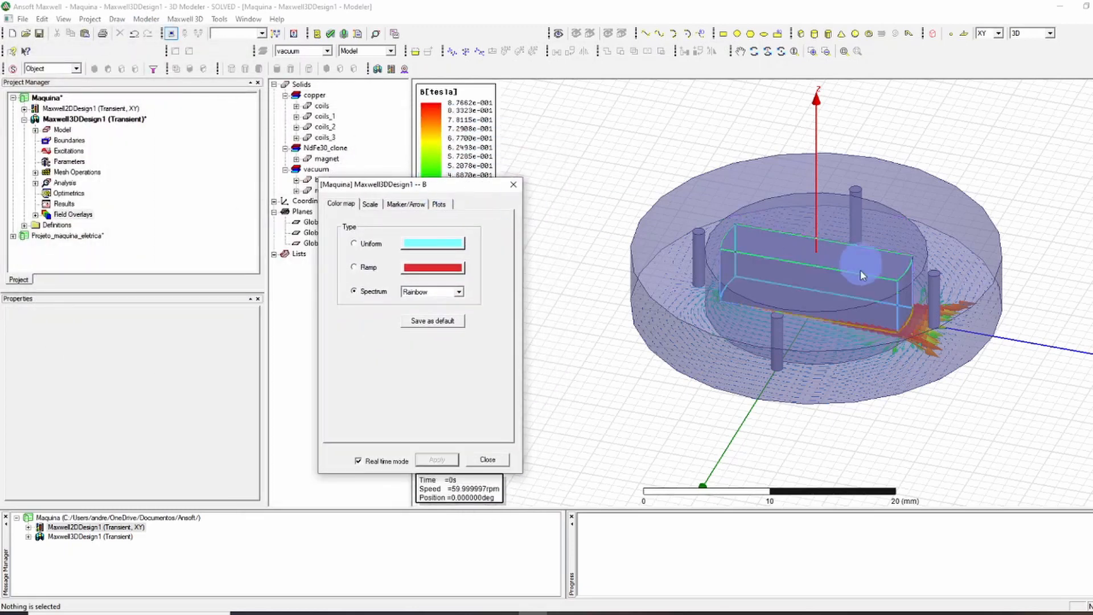
left_click(401, 204)
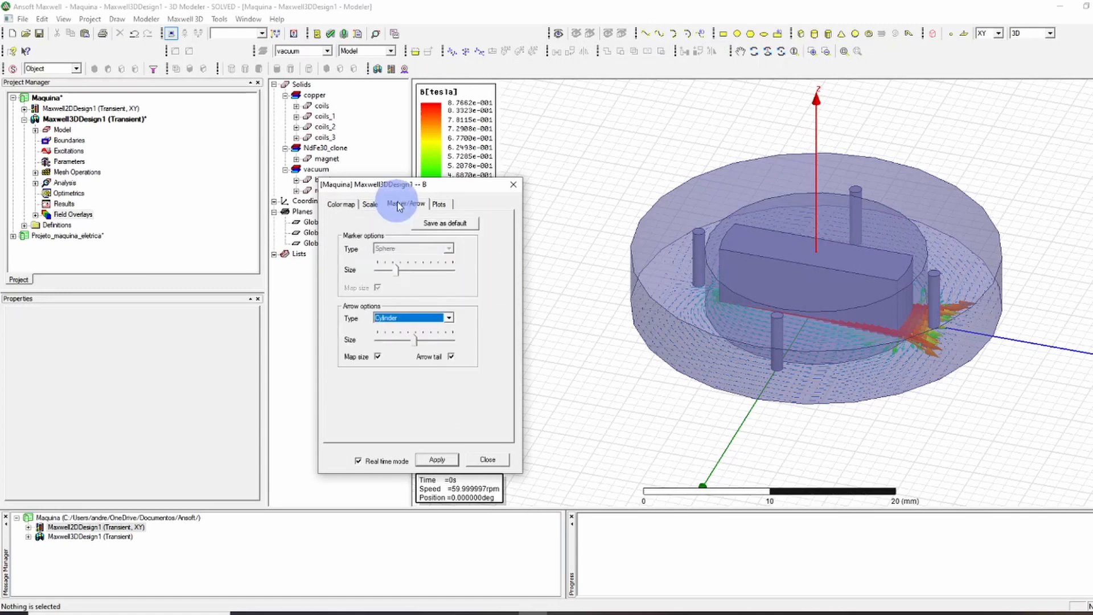
left_click(380, 340)
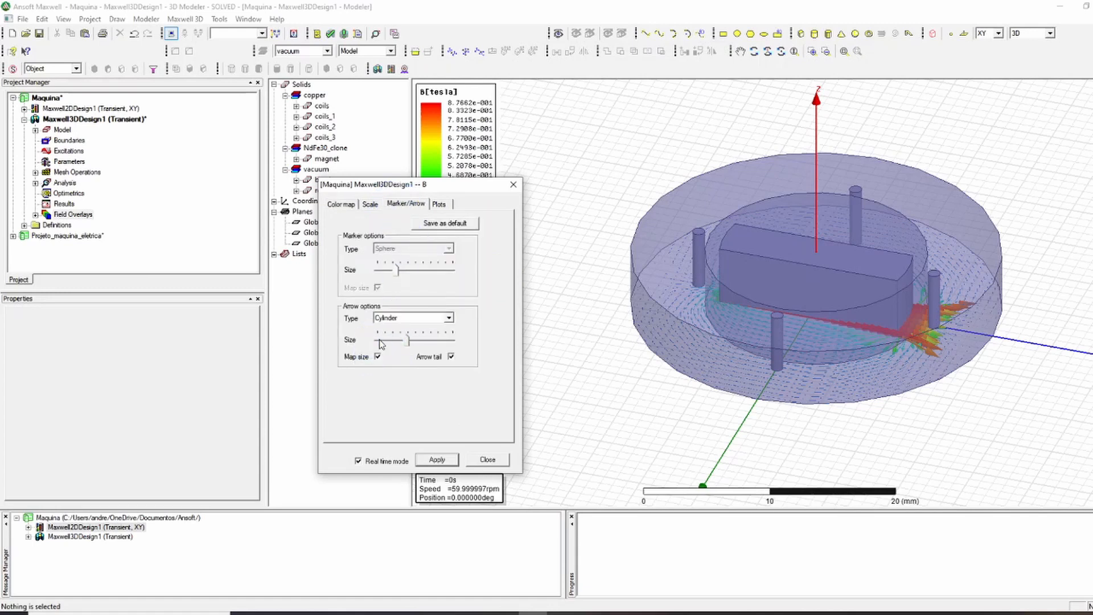
left_click_drag(377, 342, 387, 340)
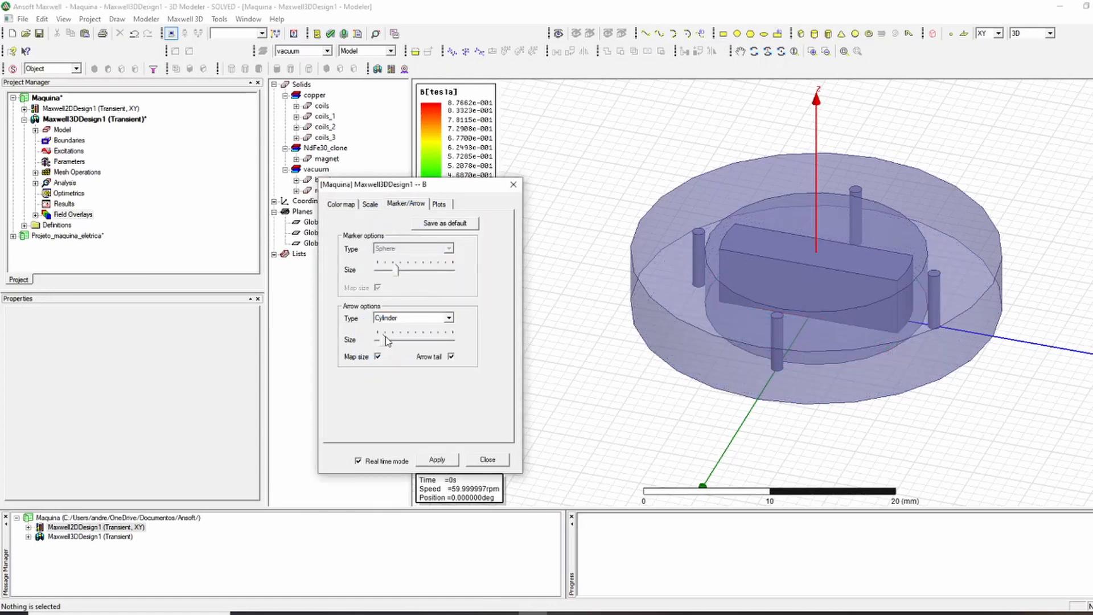
left_click(378, 357)
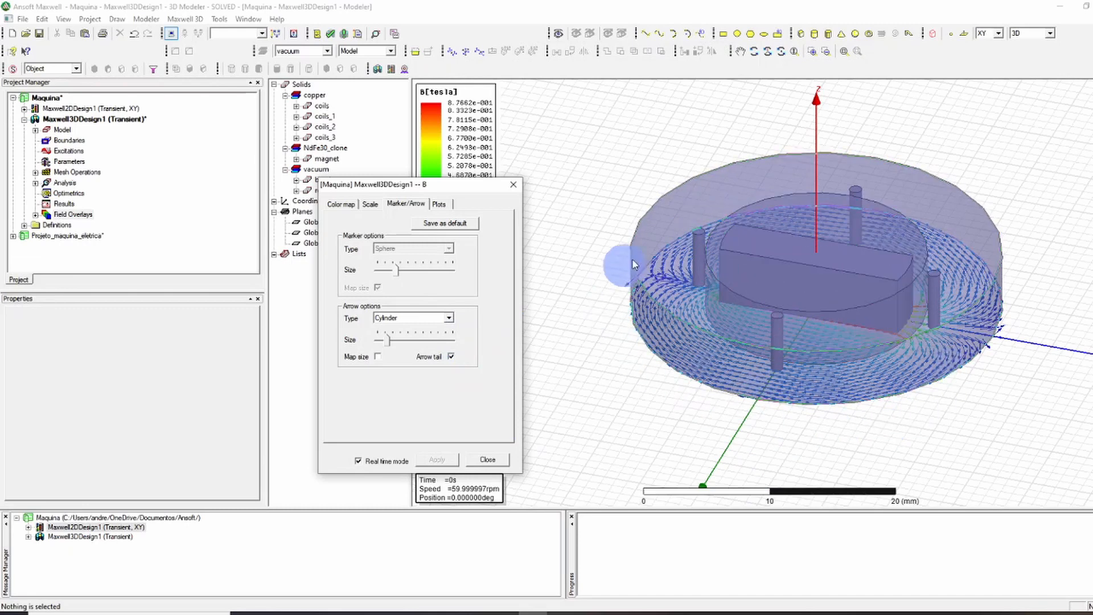
left_click(484, 460)
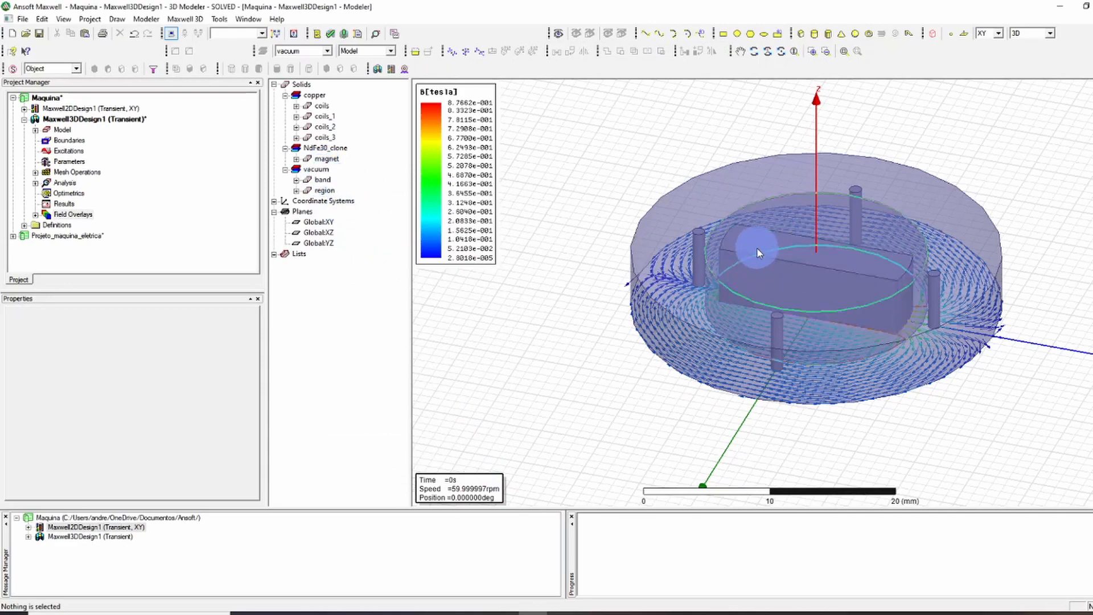
Make the magnet partly transparent so that the field arrows inside it show through
left_click(324, 160)
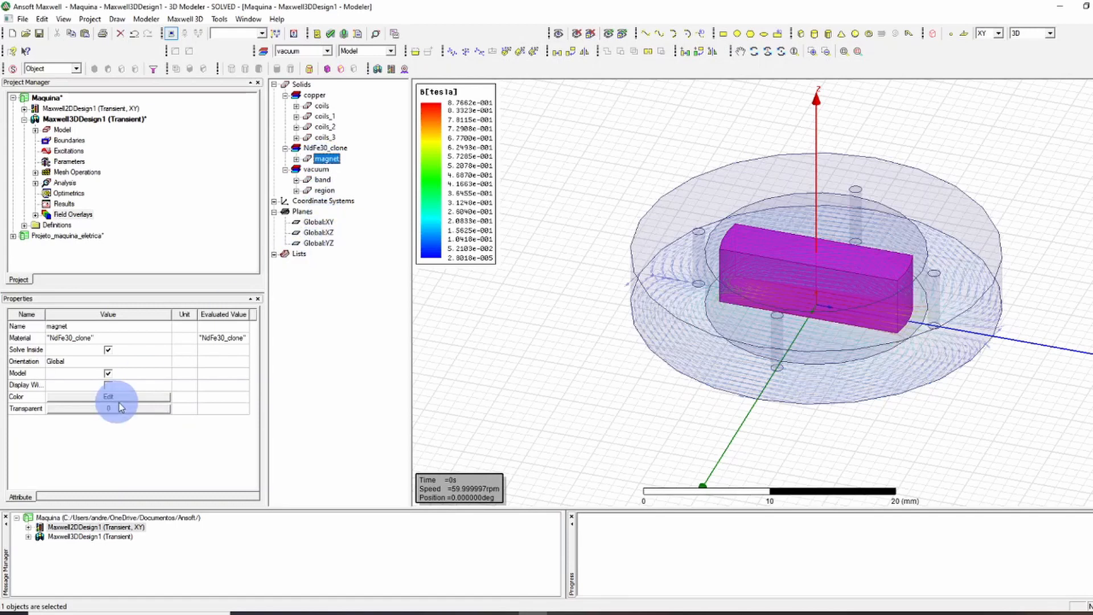
left_click(128, 409)
left_click(551, 300)
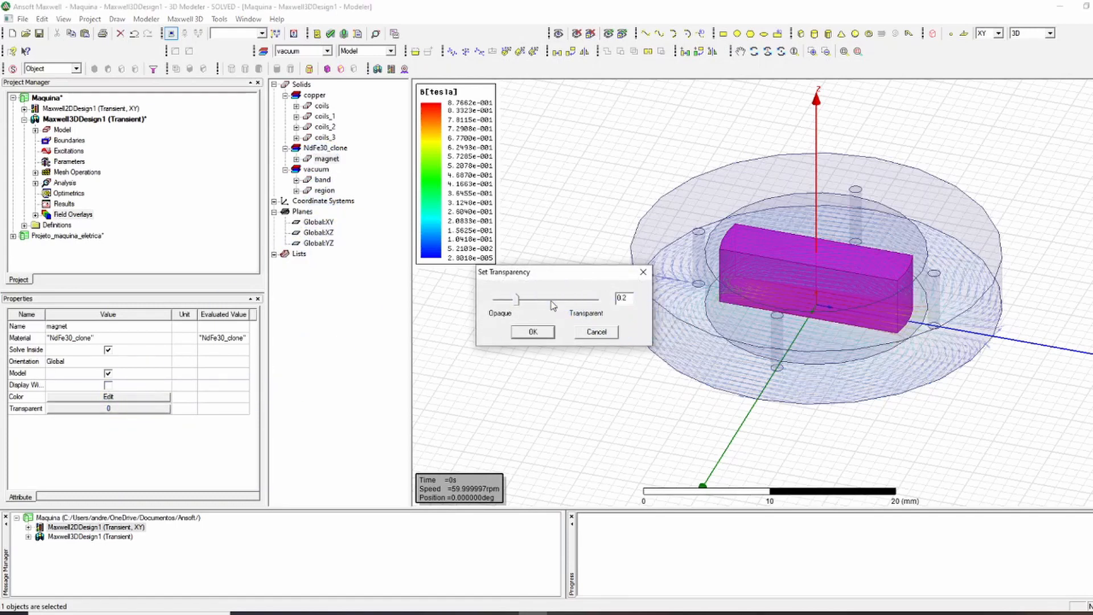
left_click(544, 337)
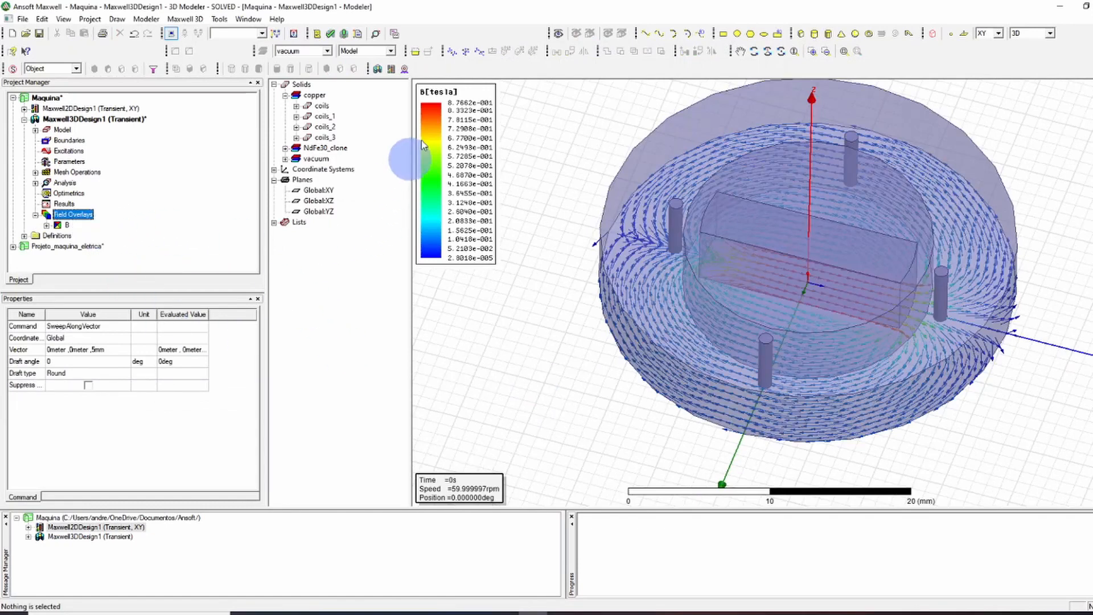
Plot J_Vector in the volumes of coils, coils_1, coils_2 and coils_3, and move its legend to the opposite side of the model from the B legend
right_click(48, 220)
left_click(239, 249)
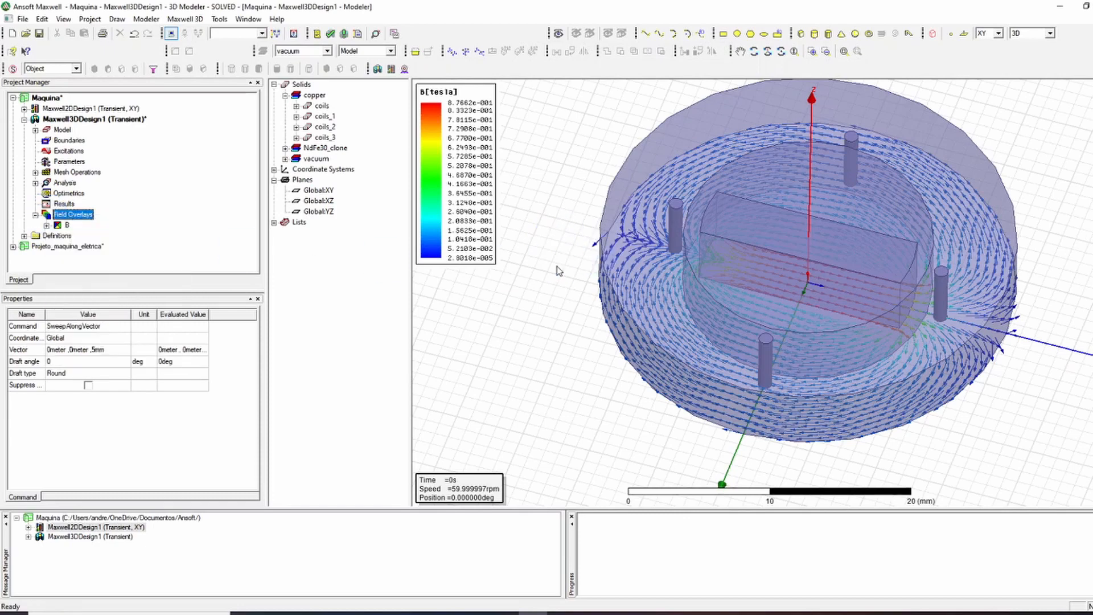
left_click(322, 106)
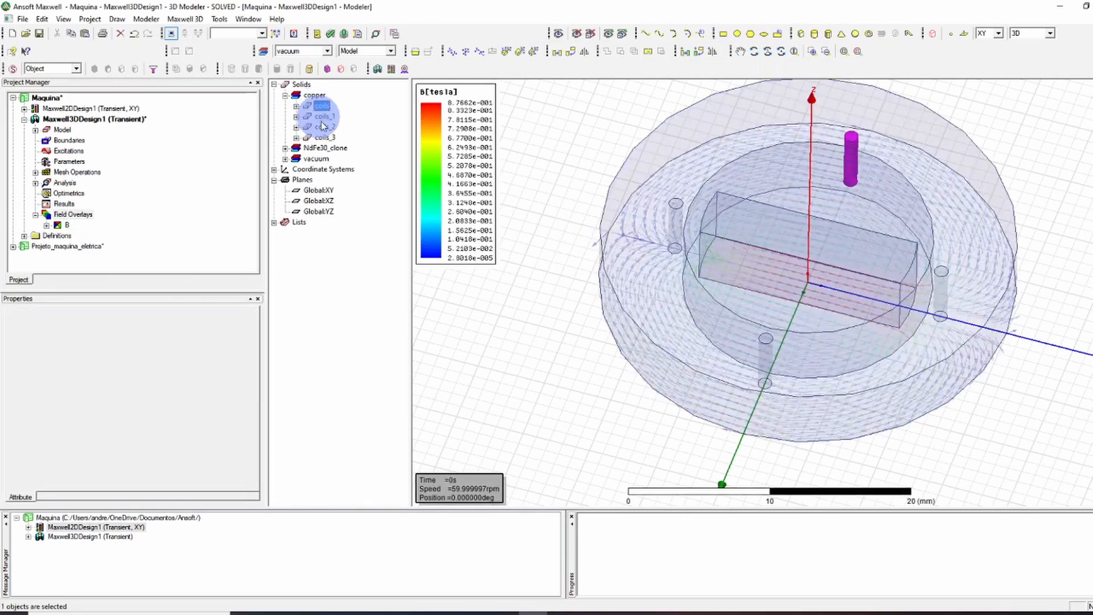
left_click(323, 116, "ctrl")
left_click(322, 126, "ctrl")
left_click(324, 137, "ctrl")
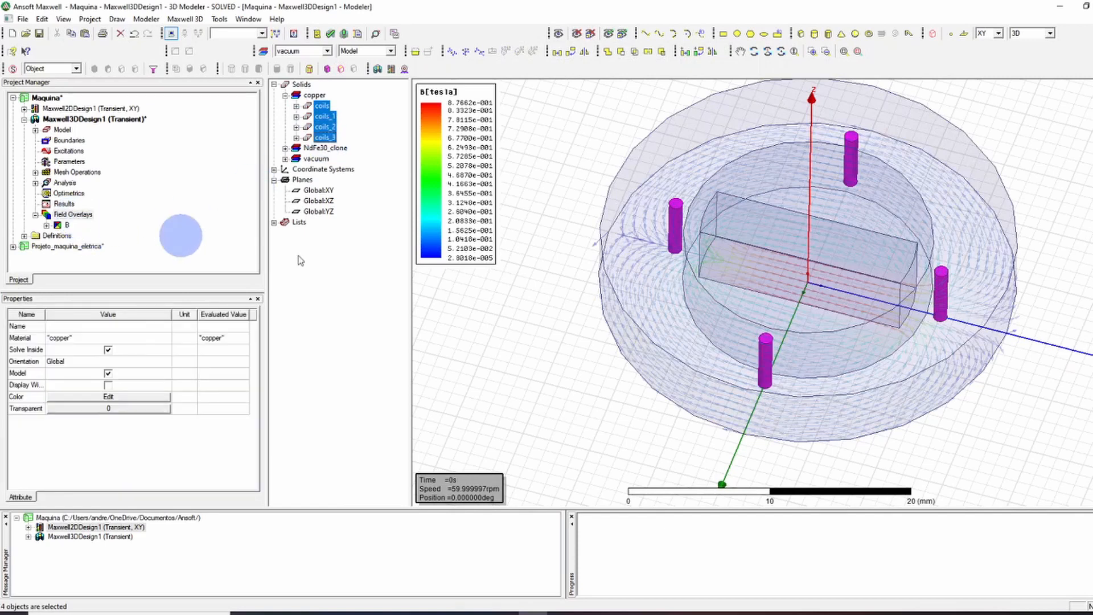
right_click(483, 277)
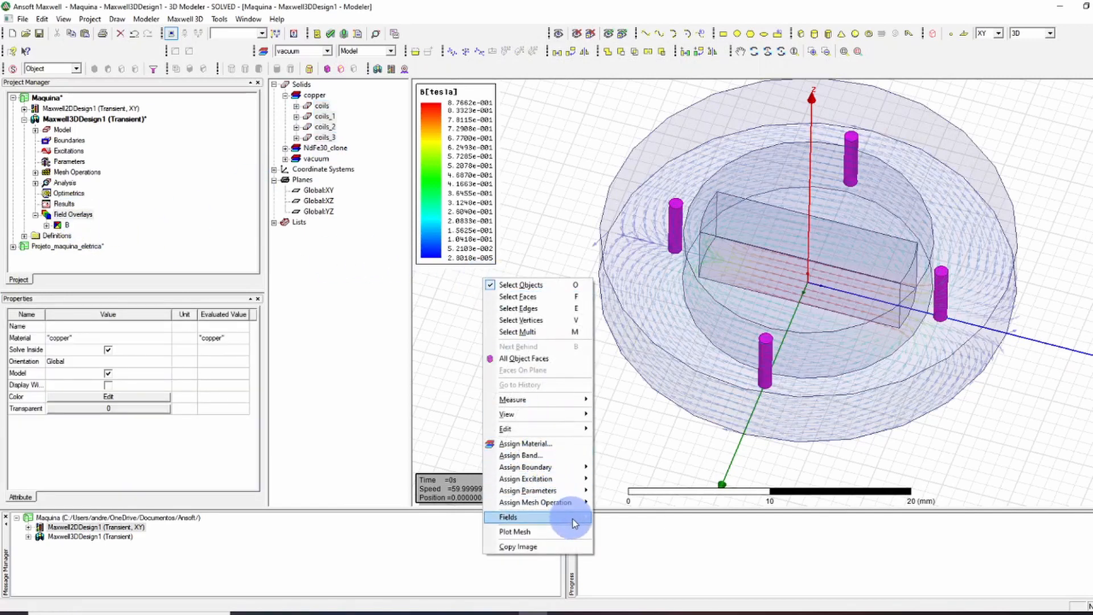
mouse_move(574, 523)
mouse_move(637, 542)
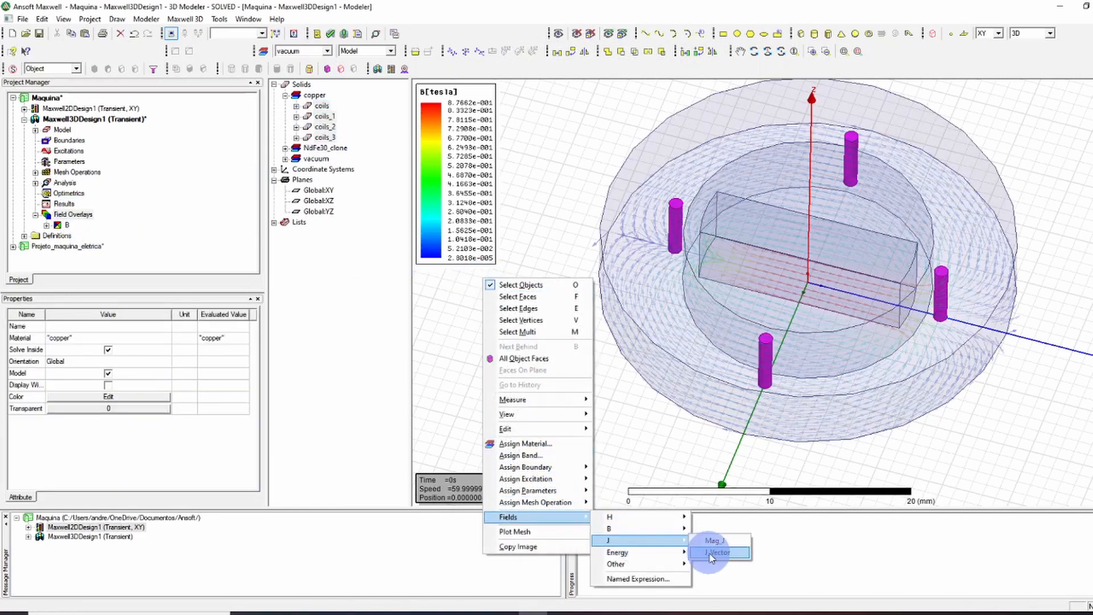
left_click(711, 553)
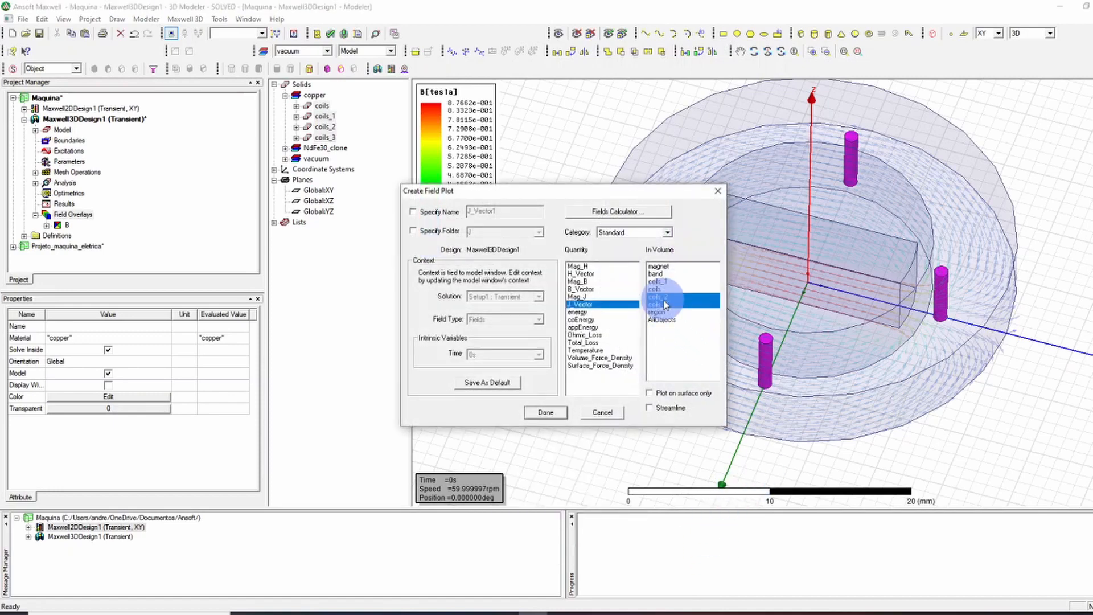
left_click_drag(660, 283, 660, 282)
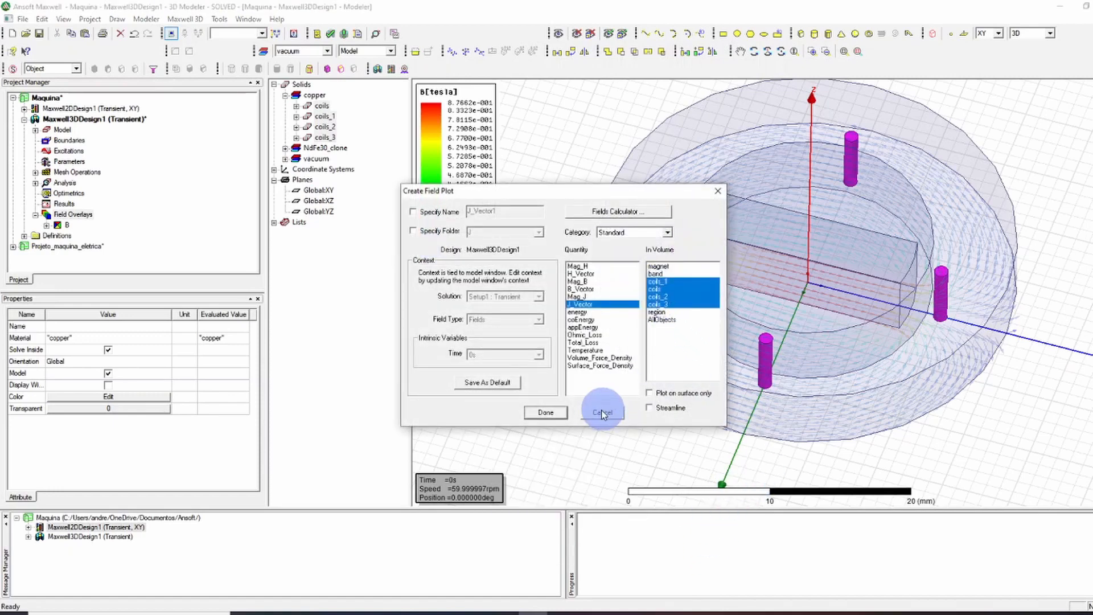
left_click(561, 415)
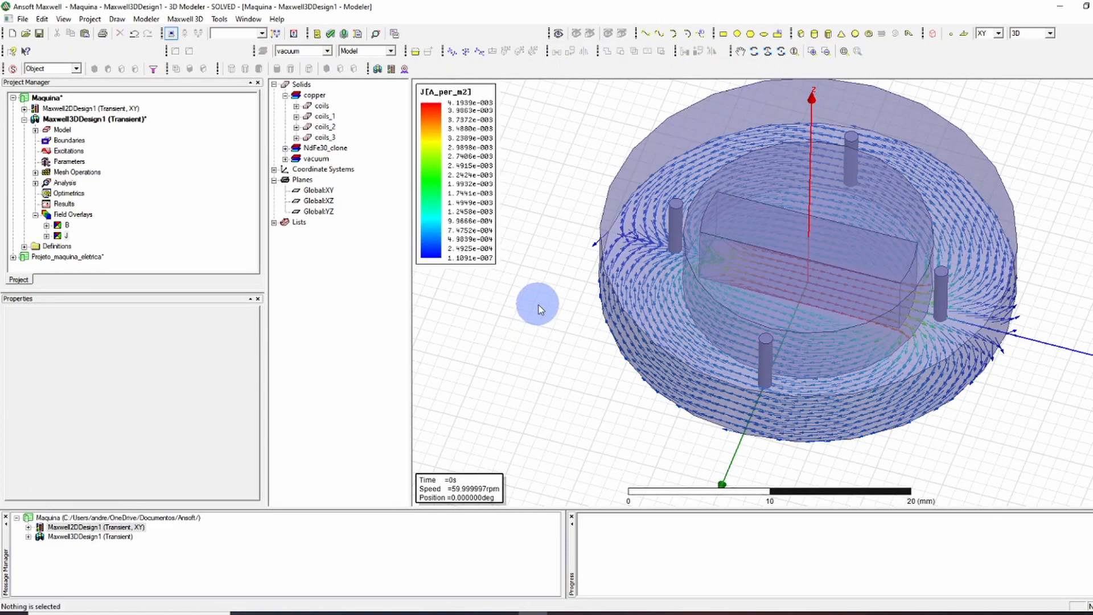
left_click_drag(453, 159, 1064, 170)
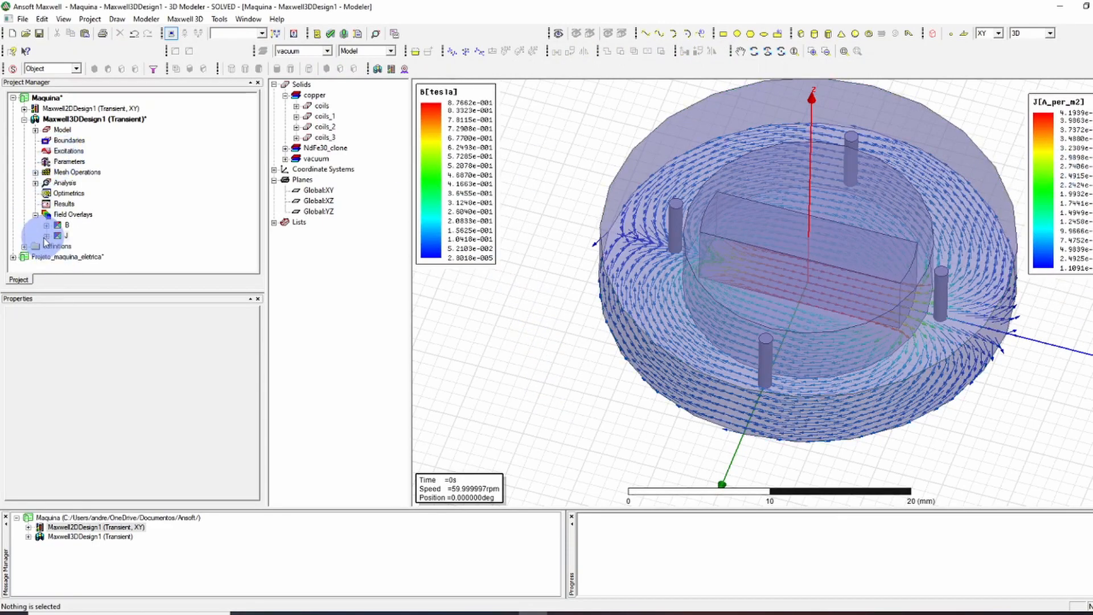